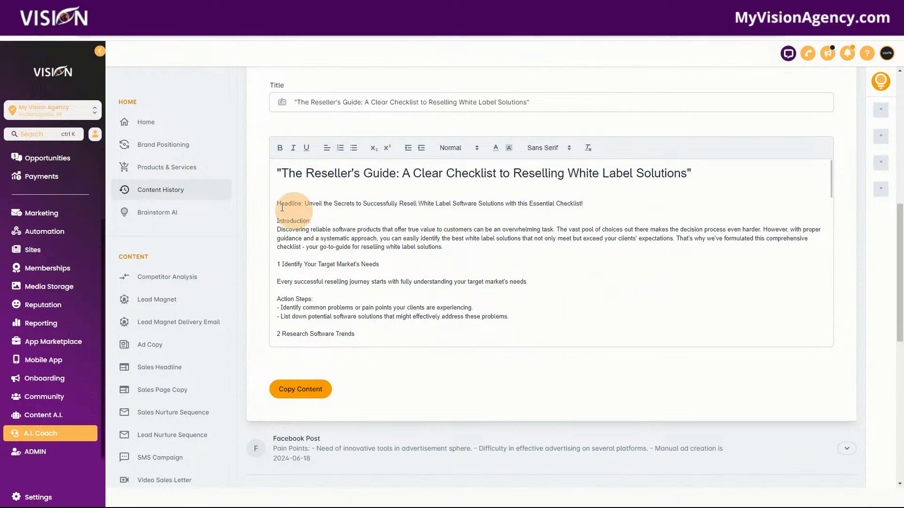
Look over the HeyLevi sign-up page, the Software Reseller Coaching Program page and the live streams on the YouTube channel
{"action": "left_click", "coordinate": [182, 40]}
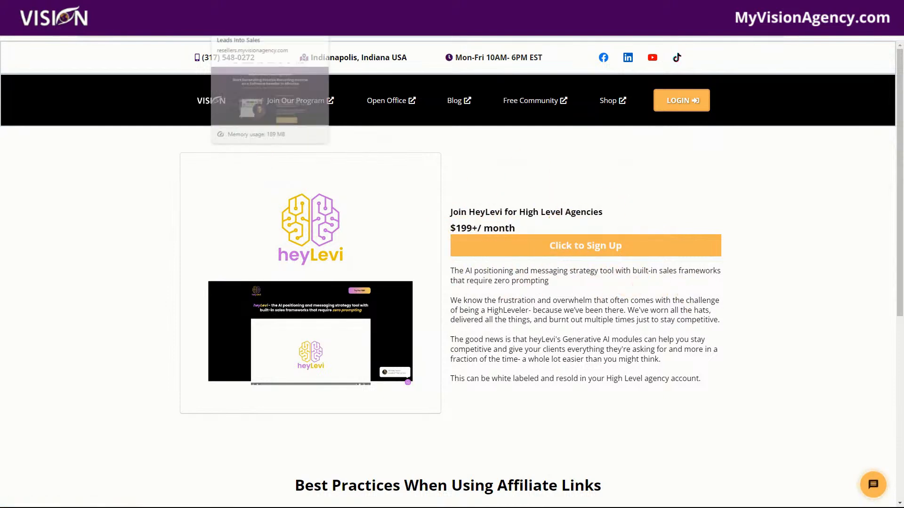
{"action": "left_click", "coordinate": [250, 7]}
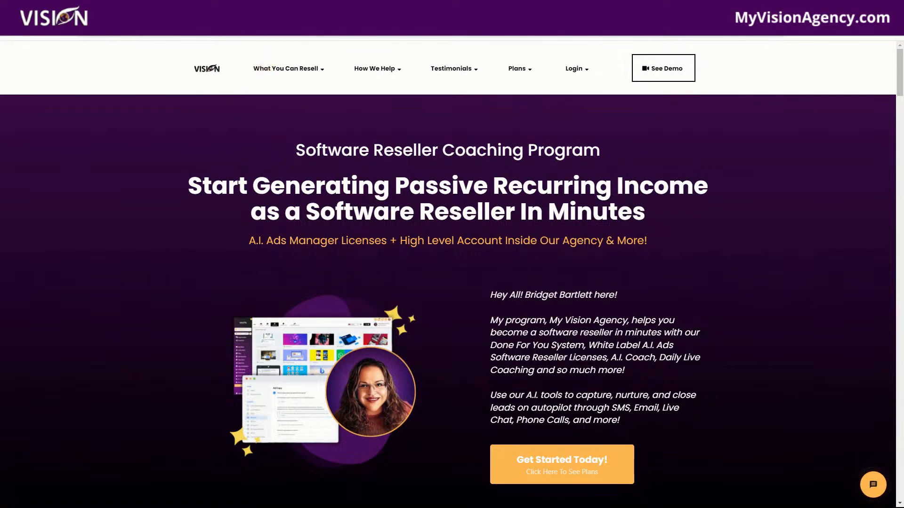
{"action": "left_click", "coordinate": [300, 8]}
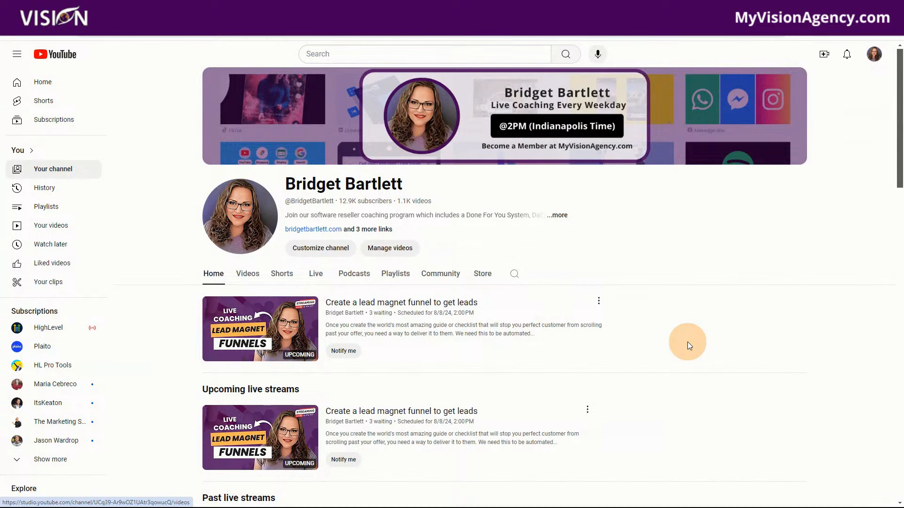
{"action": "scroll", "coordinate": [689, 360], "scroll_direction": "down", "scroll_amount": 2}
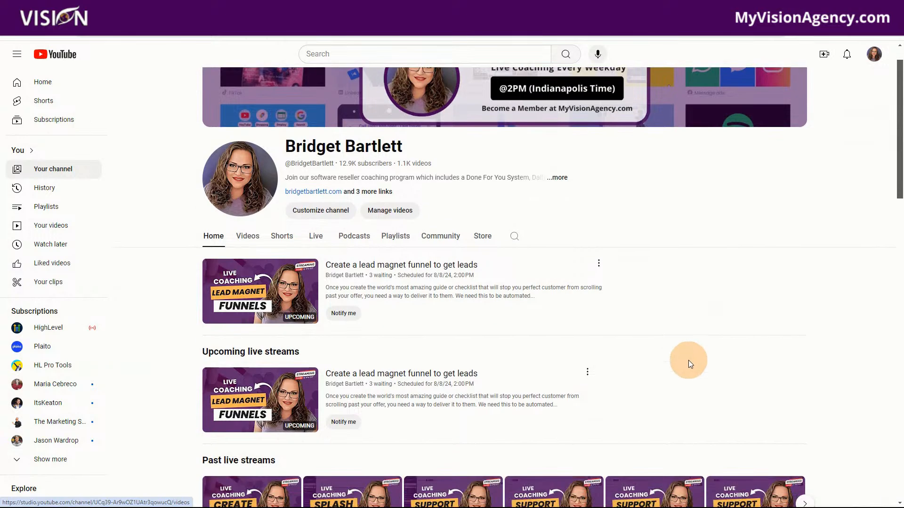
{"action": "scroll", "coordinate": [263, 428], "scroll_direction": "down", "scroll_amount": 1}
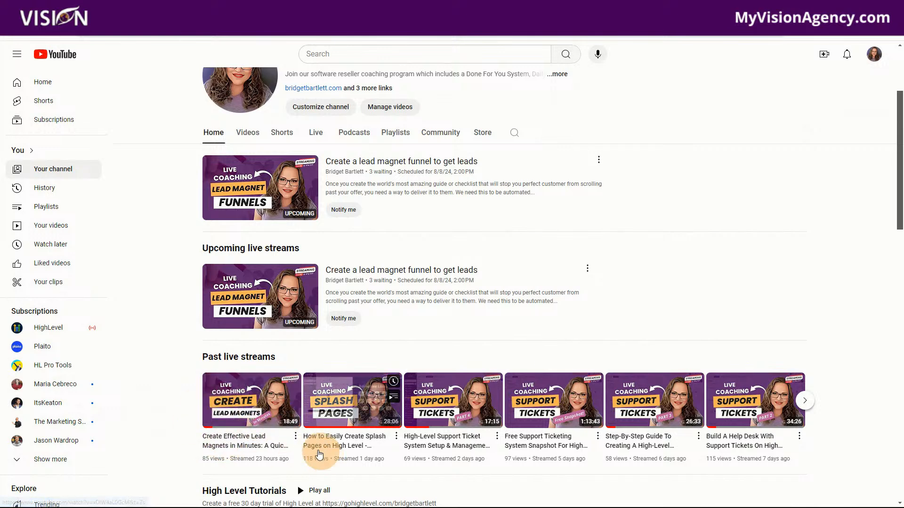
{"action": "scroll", "coordinate": [683, 281], "scroll_direction": "up", "scroll_amount": 3}
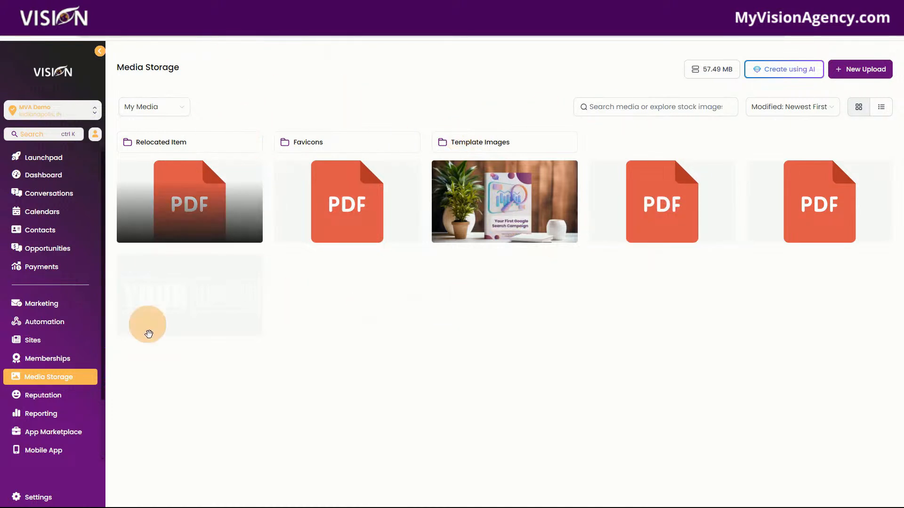
Copy the link of the Reseller's Guide PDF in the MVA Demo account's Media Storage
{"action": "left_click", "coordinate": [59, 375]}
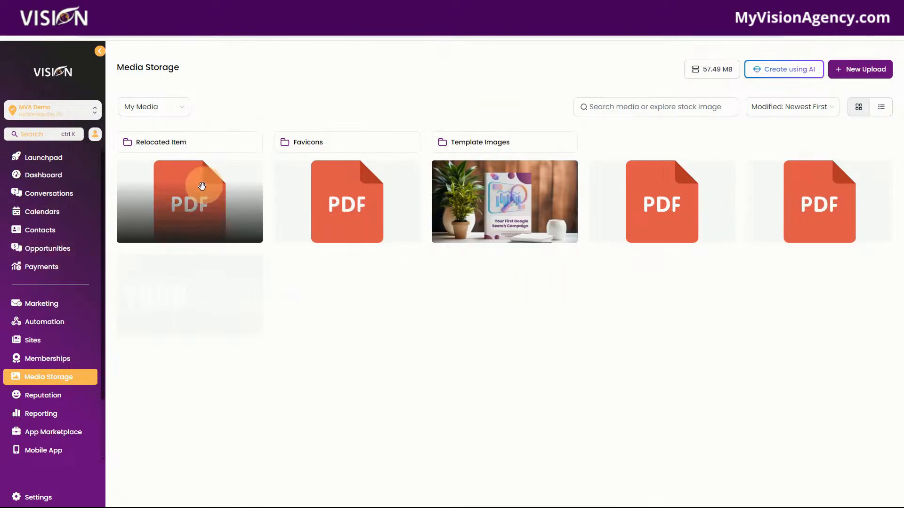
{"action": "right_click", "coordinate": [189, 196]}
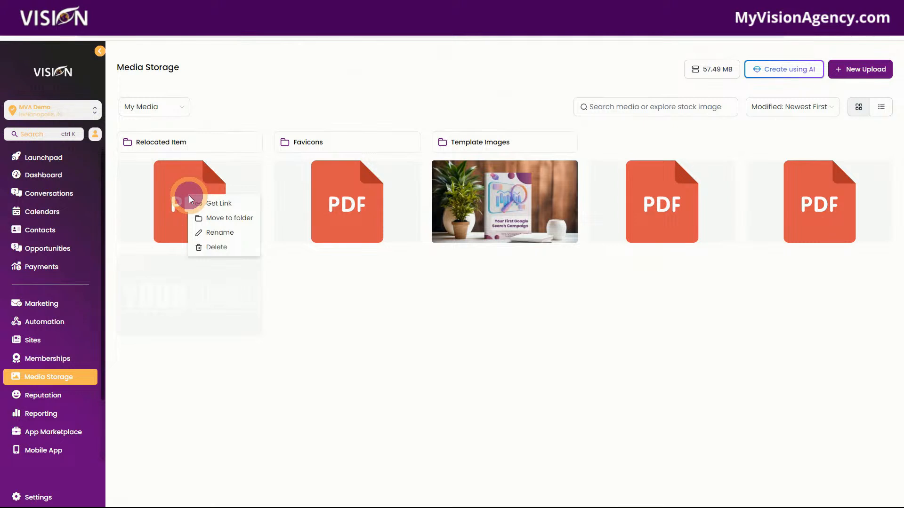
{"action": "left_click", "coordinate": [298, 286]}
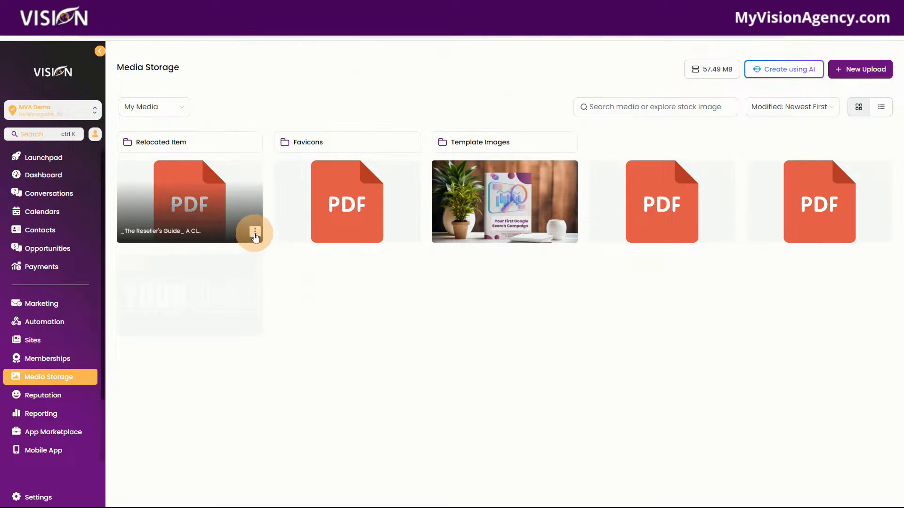
{"action": "left_click", "coordinate": [256, 234]}
{"action": "left_click", "coordinate": [256, 305]}
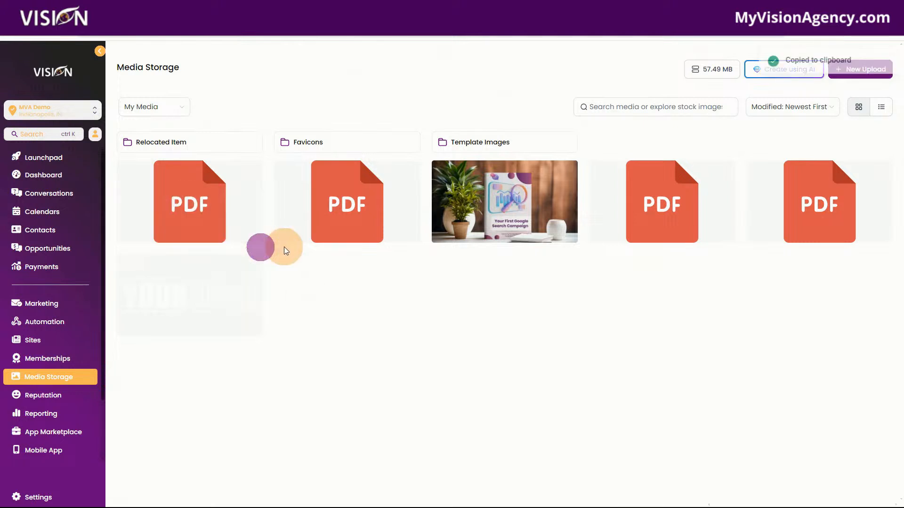
Open the copied PDF link in a new browser tab and examine the guide's checklist sections and Lead Magnet Delivery Email
{"action": "key", "text": "ctrl+t"}
{"action": "left_click", "coordinate": [372, 31]}
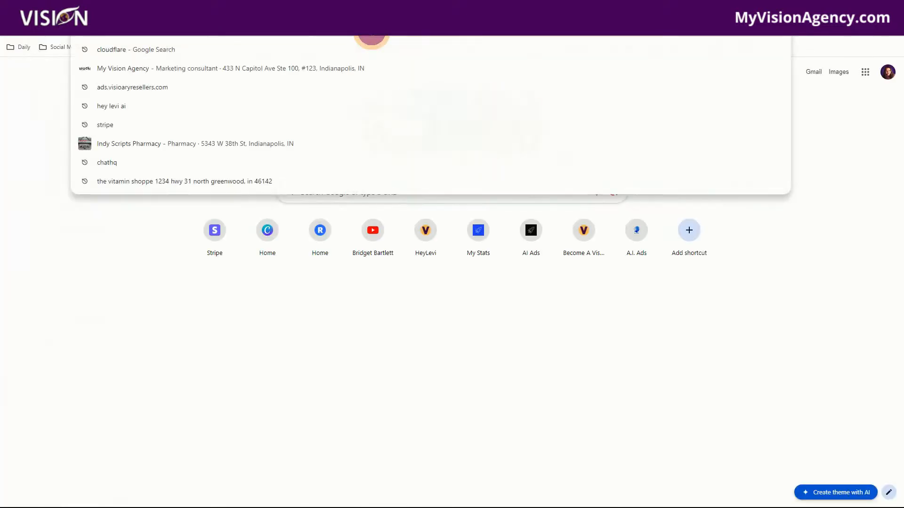
{"action": "key", "text": "ctrl+v"}
{"action": "key", "text": "Return"}
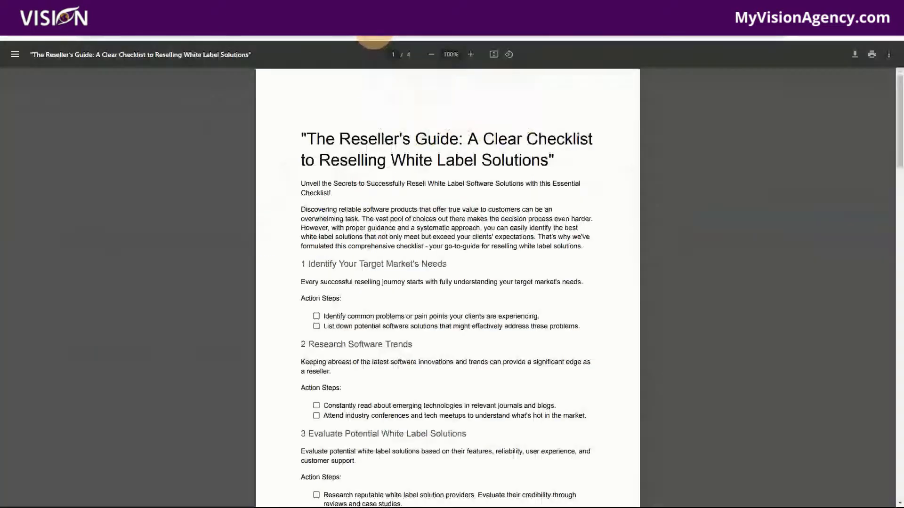
{"action": "scroll", "coordinate": [522, 284], "scroll_direction": "down", "scroll_amount": 5}
{"action": "scroll", "coordinate": [522, 278], "scroll_direction": "up", "scroll_amount": 5}
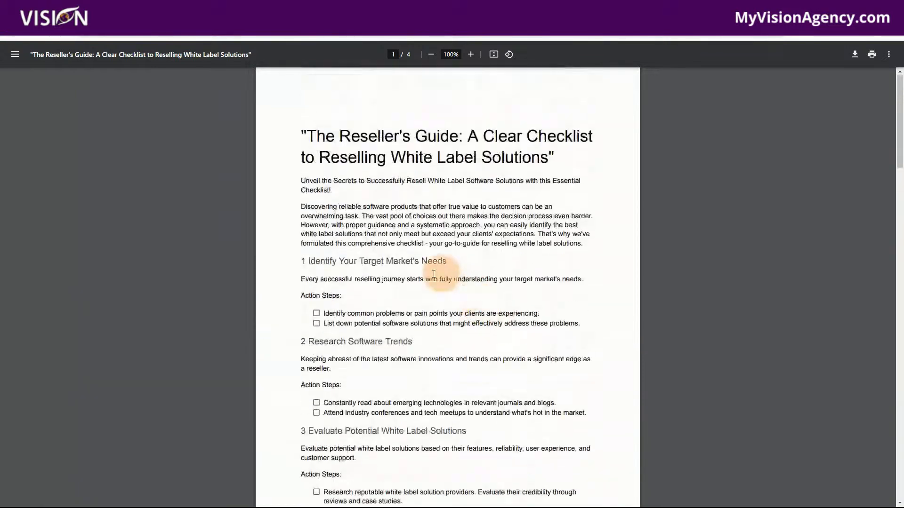
{"action": "scroll", "coordinate": [358, 330], "scroll_direction": "down", "scroll_amount": 11}
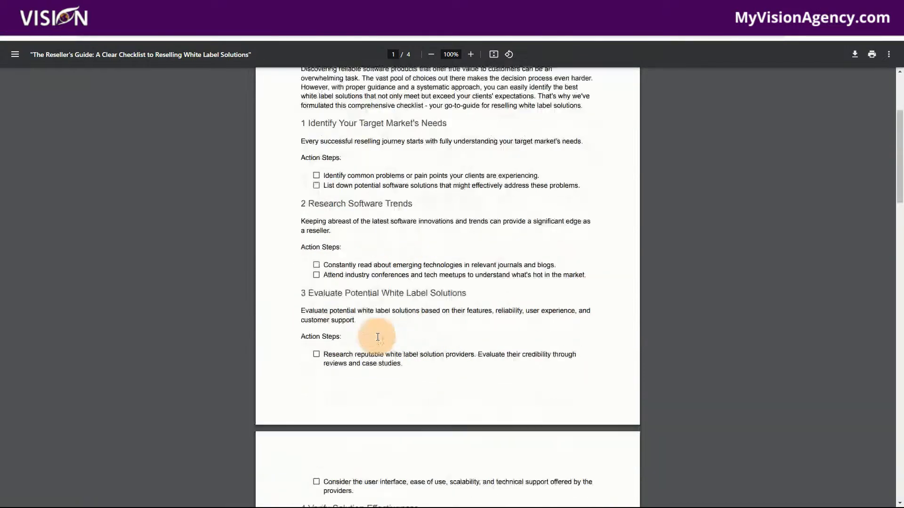
{"action": "scroll", "coordinate": [387, 334], "scroll_direction": "down", "scroll_amount": 15}
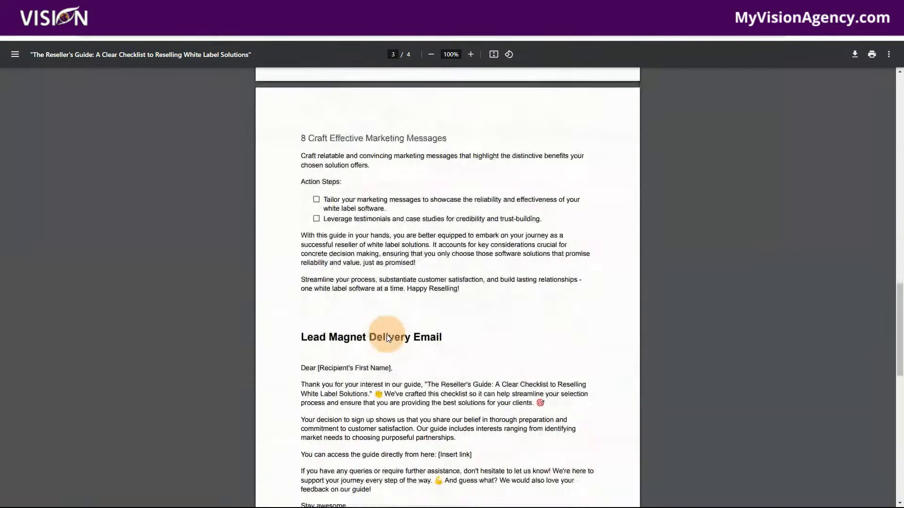
{"action": "scroll", "coordinate": [367, 273], "scroll_direction": "up", "scroll_amount": 20}
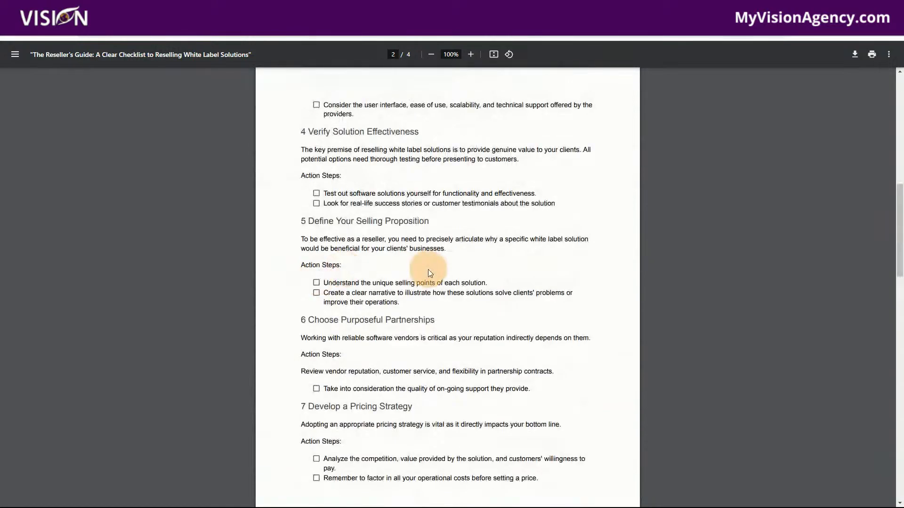
{"action": "scroll", "coordinate": [374, 242], "scroll_direction": "up", "scroll_amount": 4}
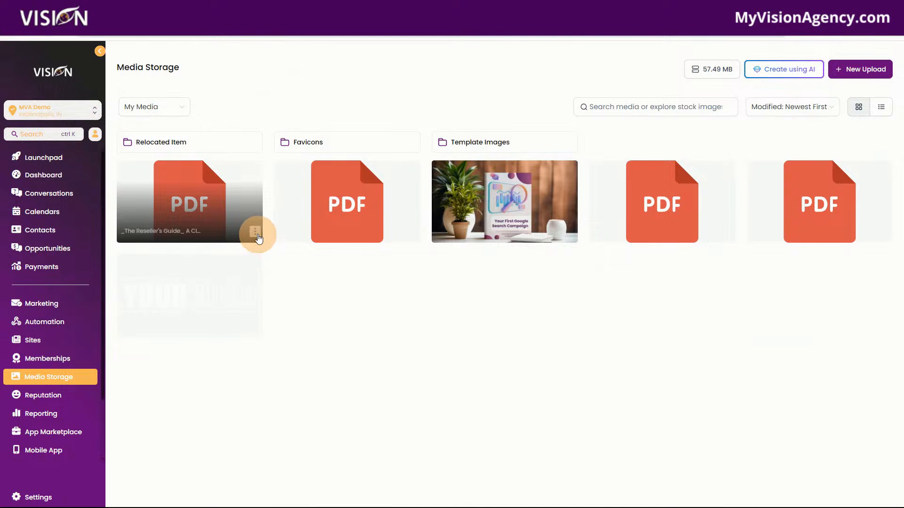
Copy the Reseller's Guide PDF link from Media Storage again
{"action": "left_click", "coordinate": [254, 231]}
{"action": "left_click", "coordinate": [250, 249]}
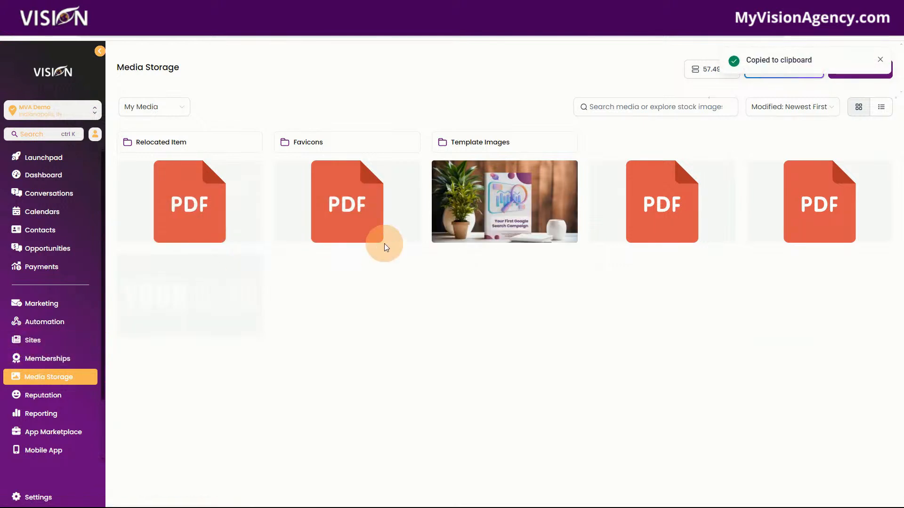
Create a new funnel from blank in Sites, named "Lead Magnet Funnel"
{"action": "left_click", "coordinate": [32, 344]}
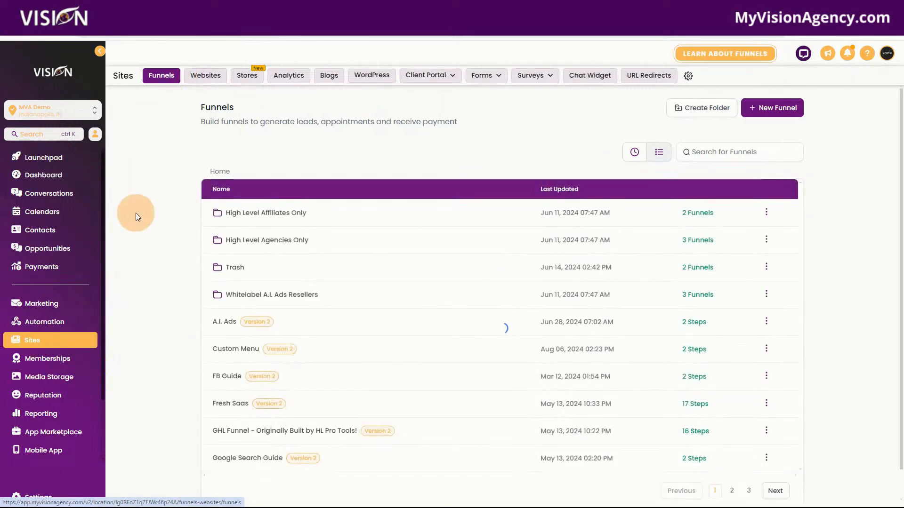
{"action": "left_click", "coordinate": [774, 108]}
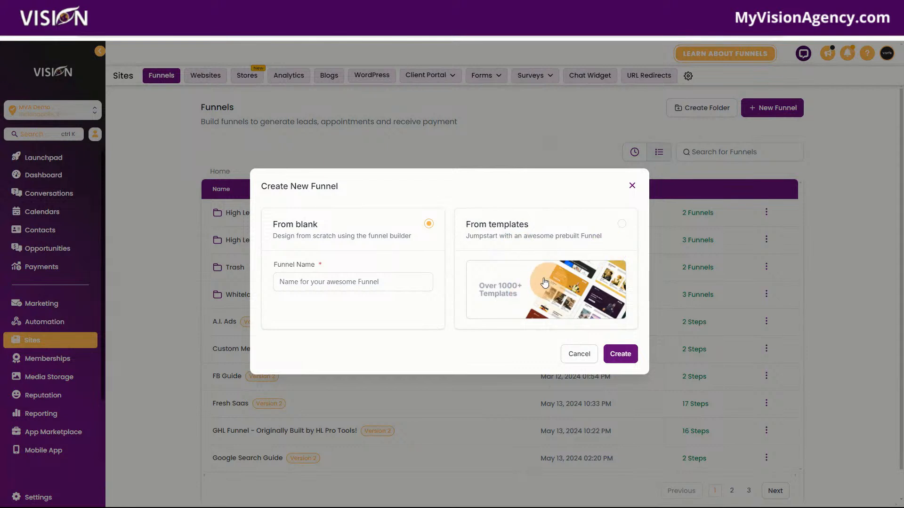
{"action": "left_click", "coordinate": [314, 282]}
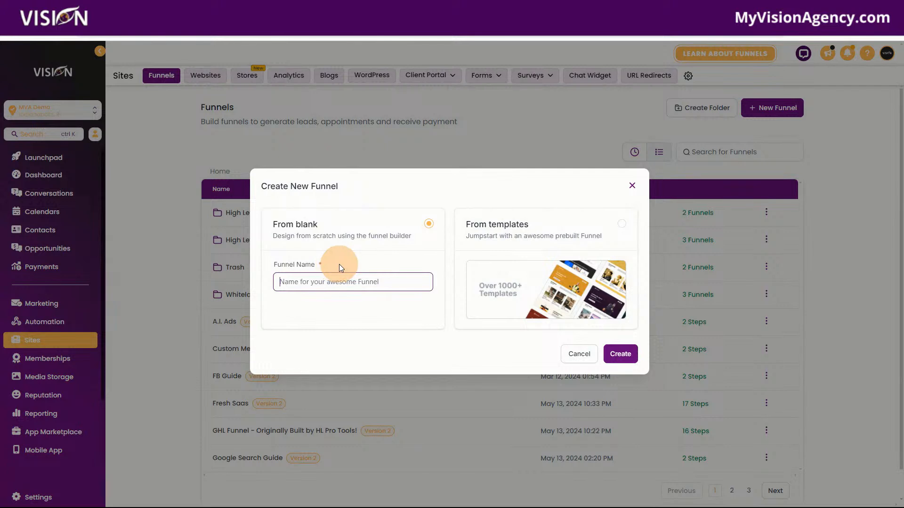
{"action": "type", "text": "Lead Magnet Funnel"}
{"action": "left_click", "coordinate": [621, 354]}
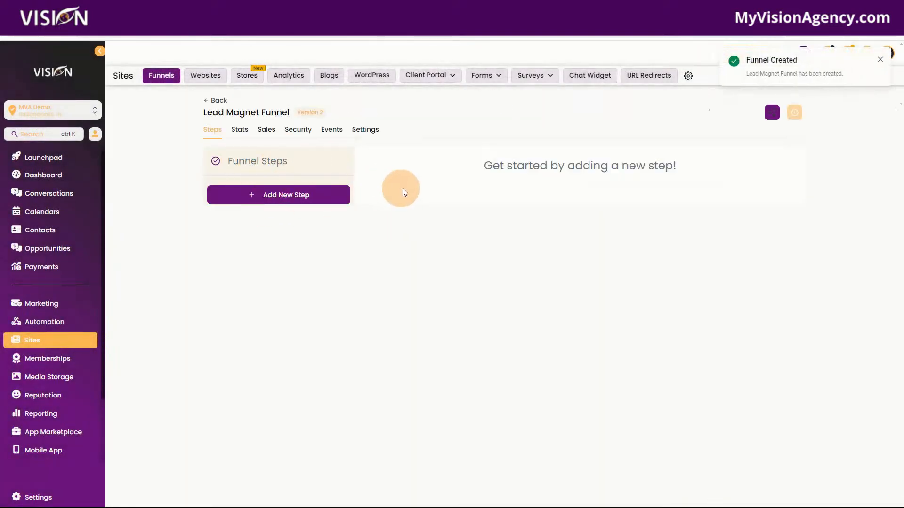
Add a funnel step named "Optin" with the path /optin to the Lead Magnet Funnel
{"action": "left_click", "coordinate": [268, 196]}
{"action": "left_click", "coordinate": [420, 234]}
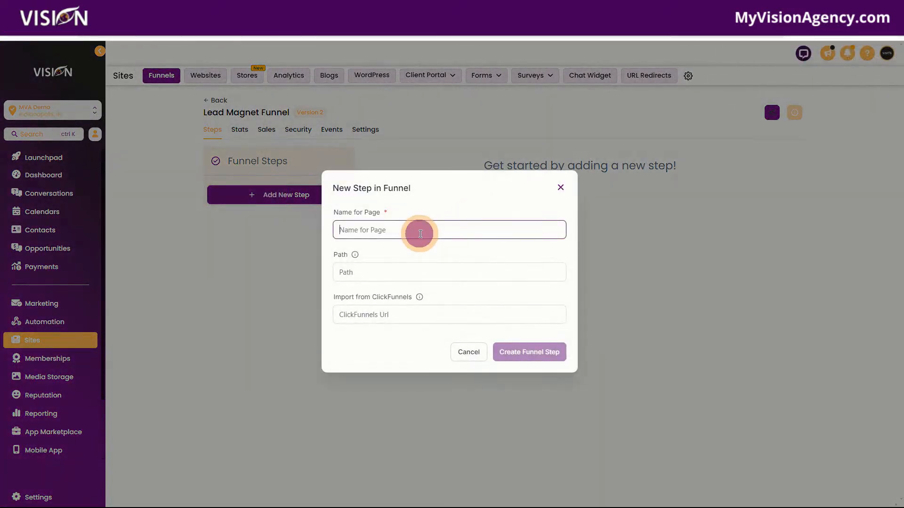
{"action": "type", "text": "Optin"}
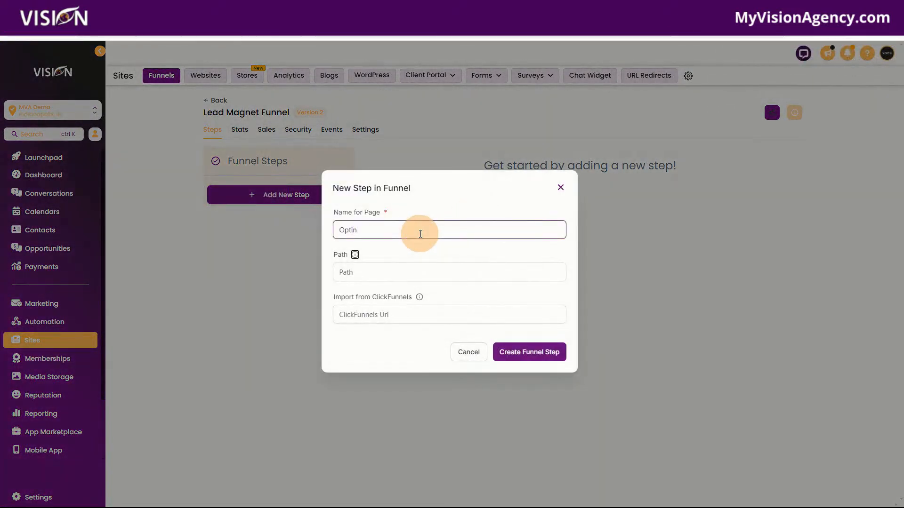
{"action": "key", "text": "Tab"}
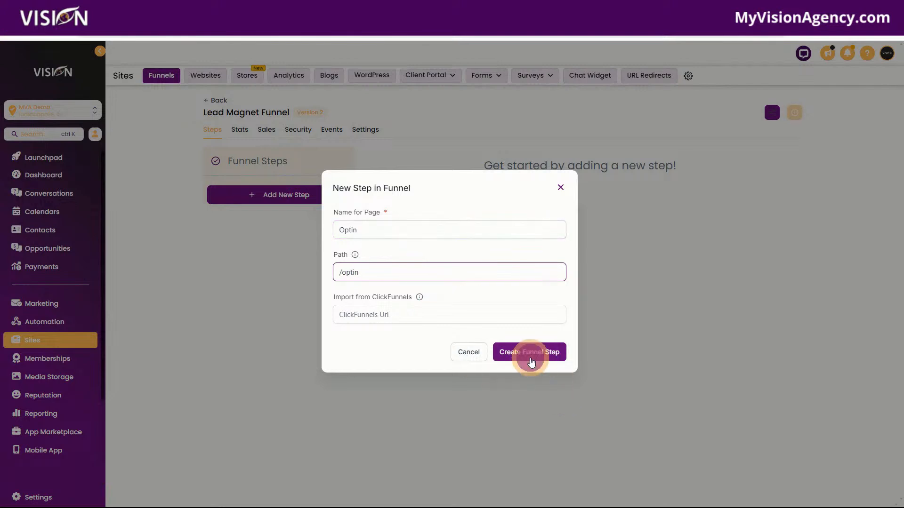
{"action": "left_click", "coordinate": [530, 356]}
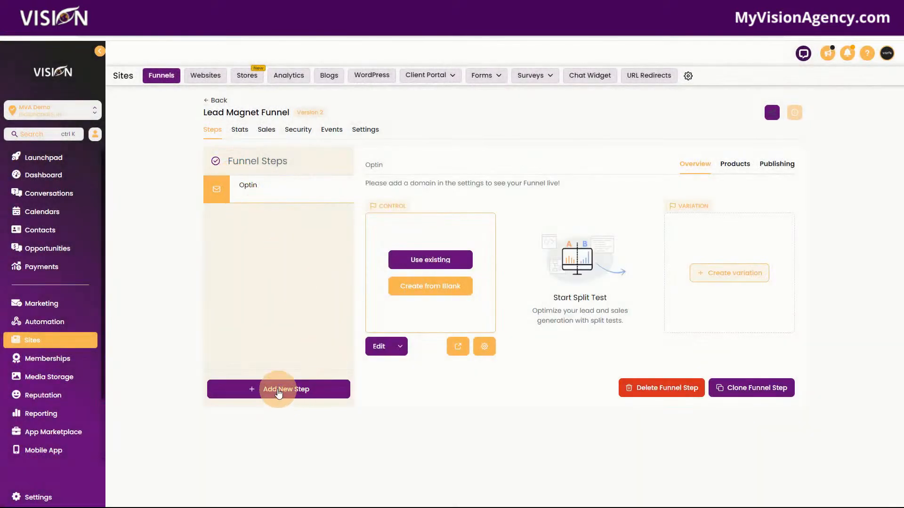
Add a second funnel step named "Thank you" with the path /thankyou
{"action": "left_click", "coordinate": [264, 398]}
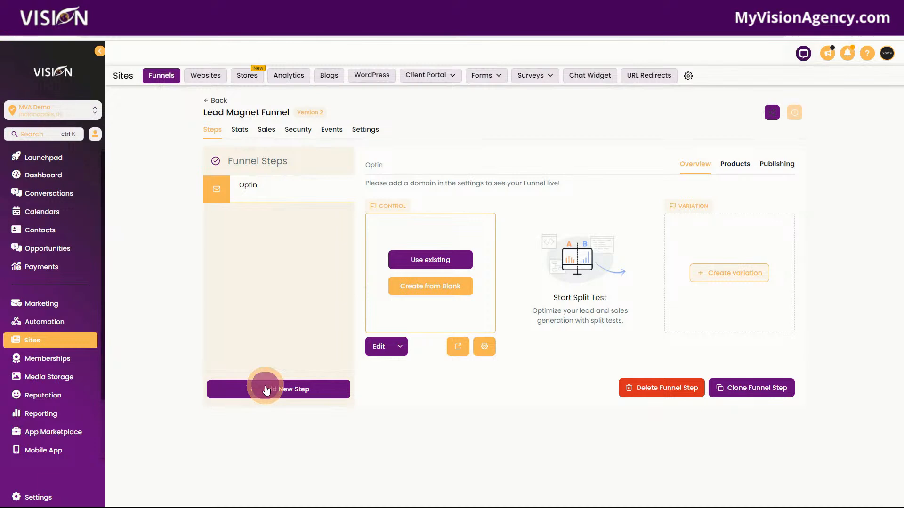
{"action": "left_click", "coordinate": [402, 230]}
{"action": "type", "text": "THank you"}
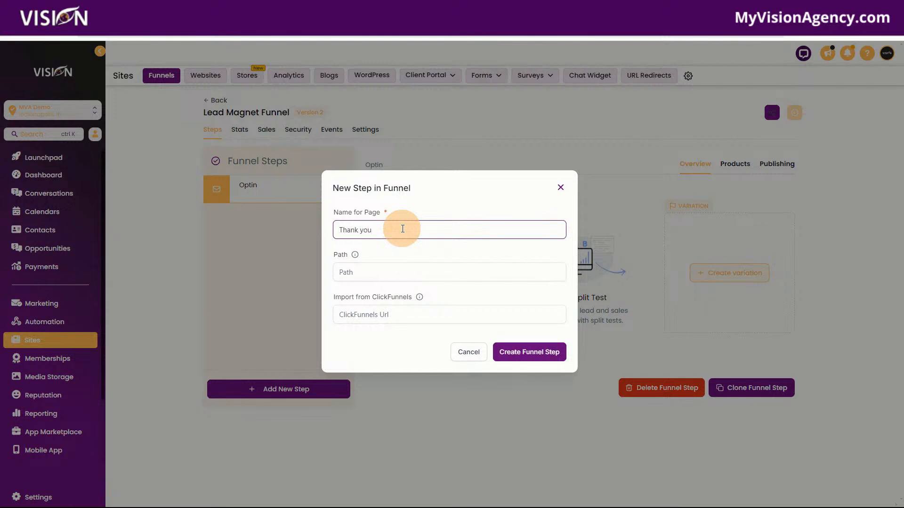
{"action": "left_click", "coordinate": [405, 273]}
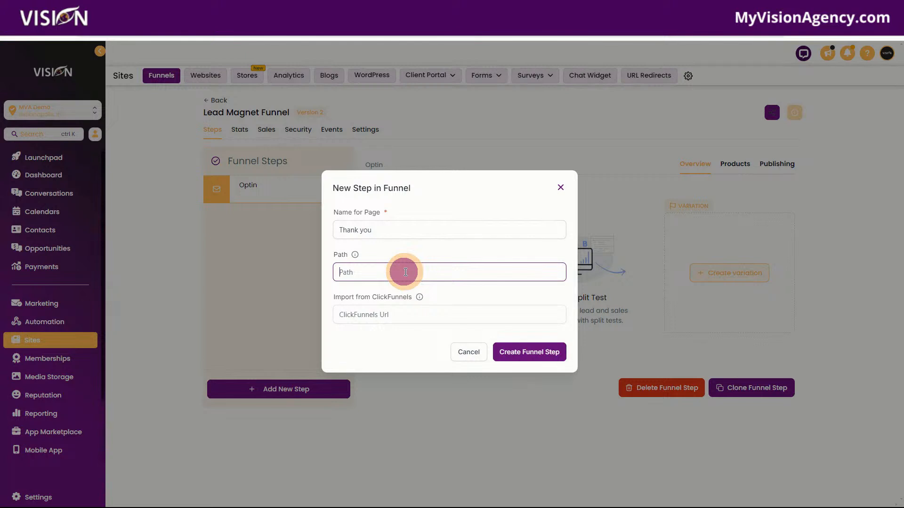
{"action": "type", "text": "/thankyou"}
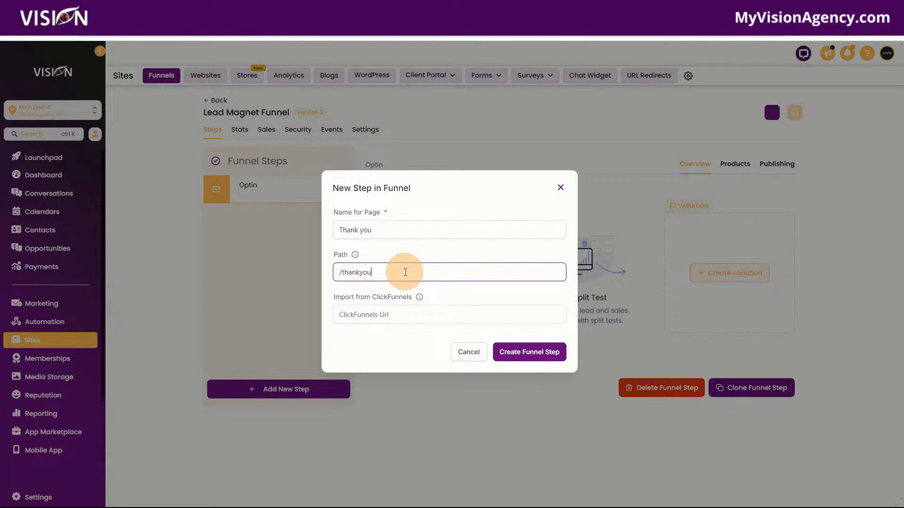
{"action": "left_click", "coordinate": [522, 352]}
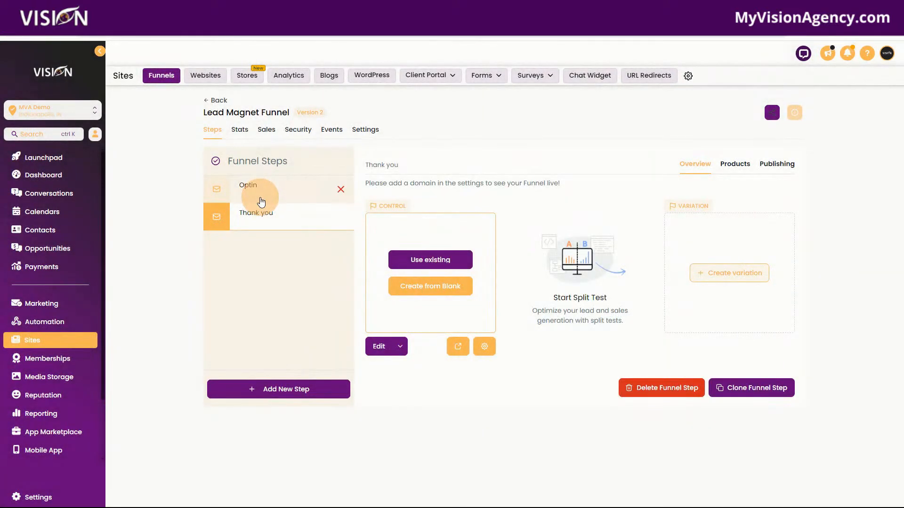
Create the Optin page from blank and place a full-width section at the top of its canvas
{"action": "left_click", "coordinate": [255, 188]}
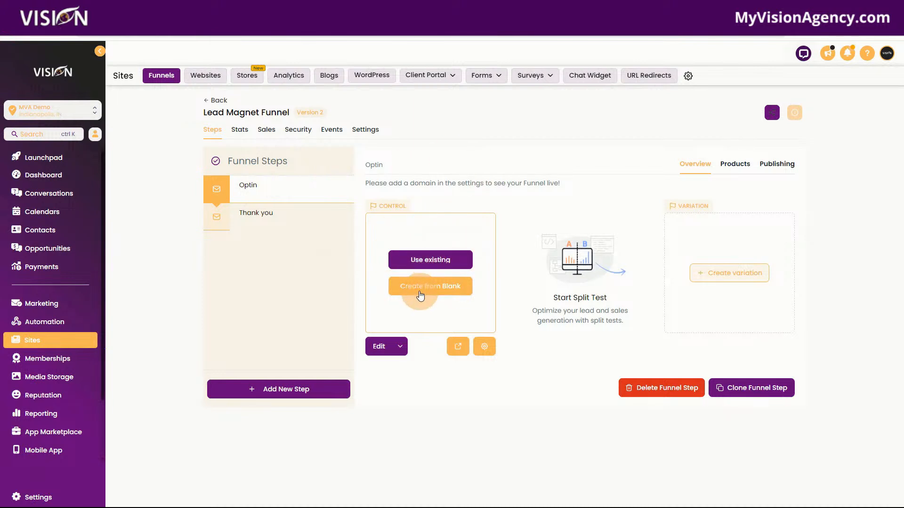
{"action": "left_click", "coordinate": [419, 293]}
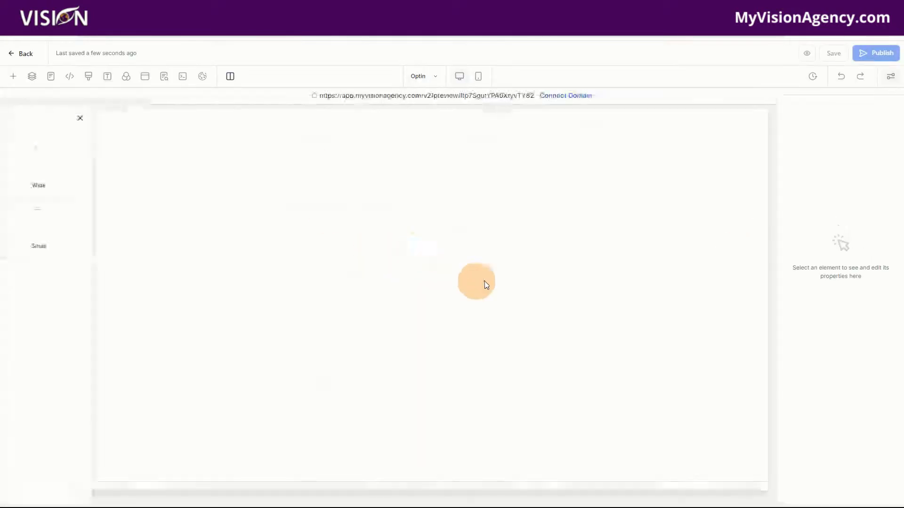
{"action": "left_click_drag", "start_coordinate": [117, 162], "coordinate": [482, 128]}
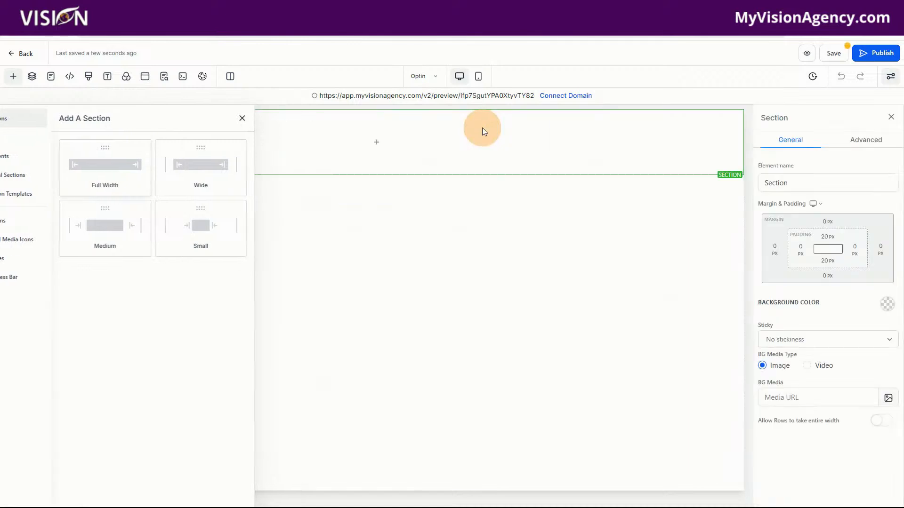
Add a one-column row to the section and place a Form element in it
{"action": "left_click", "coordinate": [377, 140]}
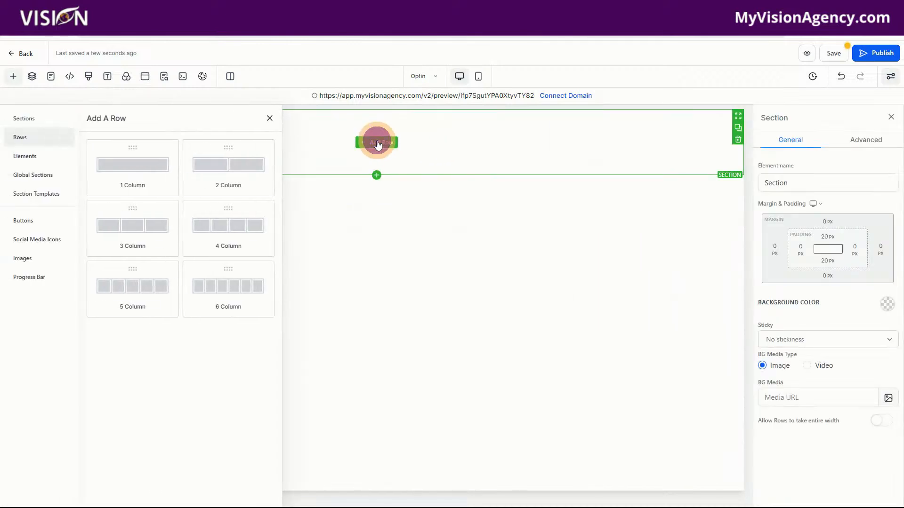
{"action": "left_click_drag", "start_coordinate": [136, 163], "coordinate": [409, 129]}
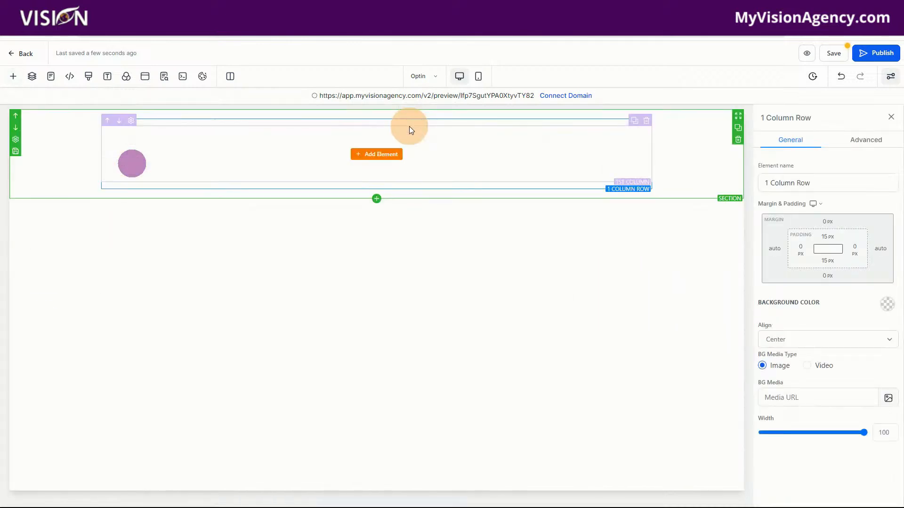
{"action": "left_click", "coordinate": [377, 154]}
{"action": "scroll", "coordinate": [238, 416], "scroll_direction": "down", "scroll_amount": 3}
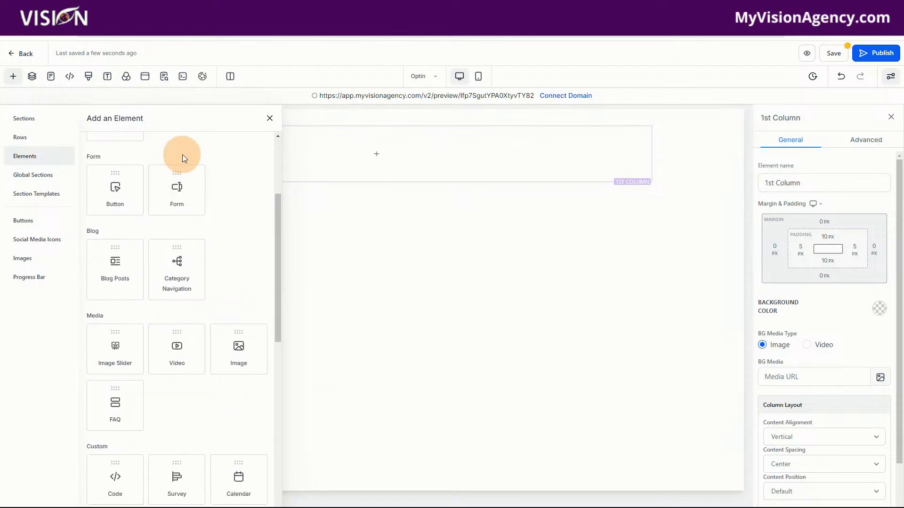
{"action": "left_click_drag", "start_coordinate": [177, 194], "coordinate": [370, 156]}
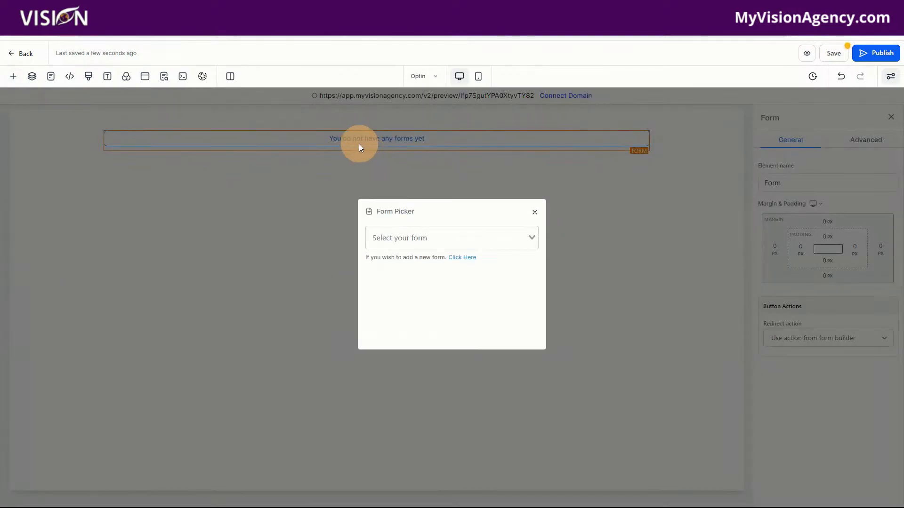
{"action": "left_click", "coordinate": [402, 232]}
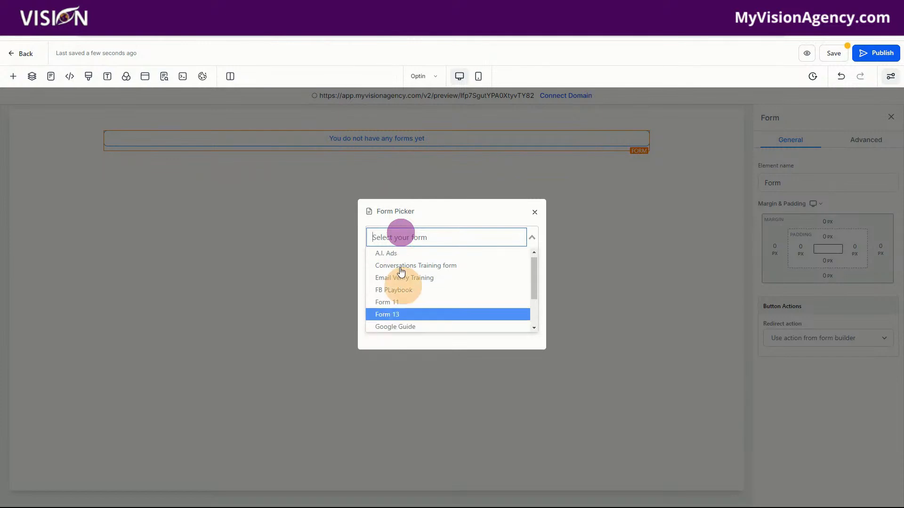
{"action": "left_click", "coordinate": [406, 211]}
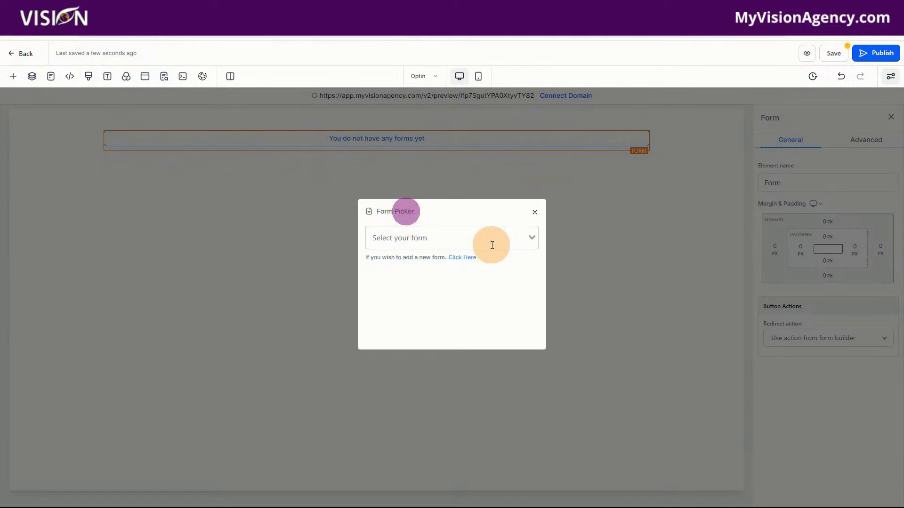
Follow the form picker's option for adding a new form and create one in the Sites forms list
{"action": "left_click", "coordinate": [463, 258]}
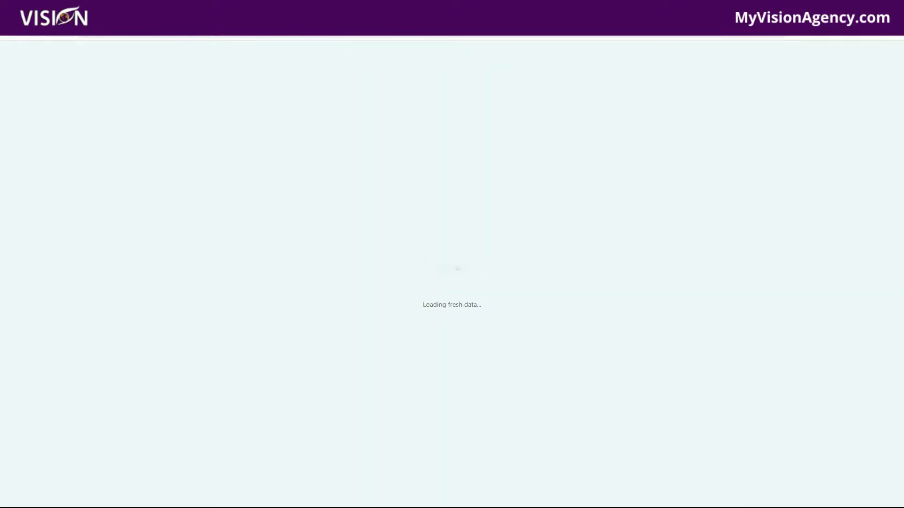
{"action": "mouse_move", "coordinate": [463, 73]}
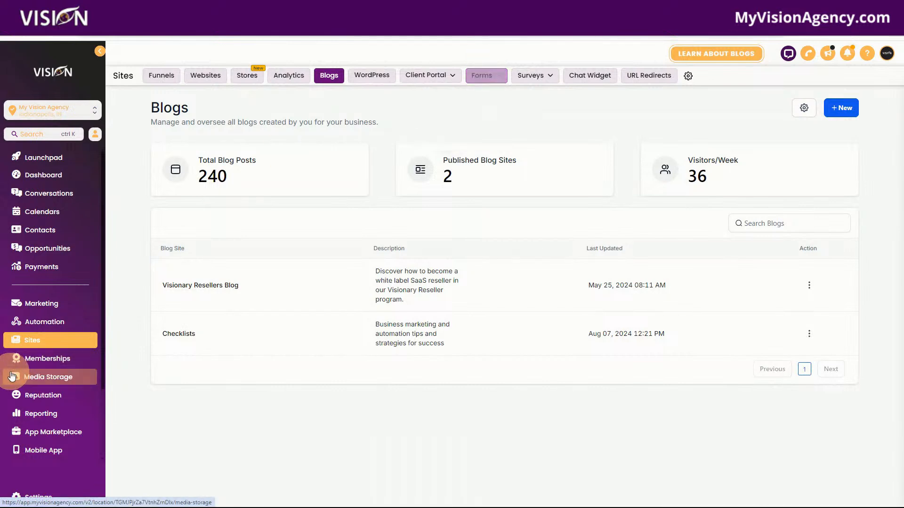
{"action": "left_click", "coordinate": [463, 93]}
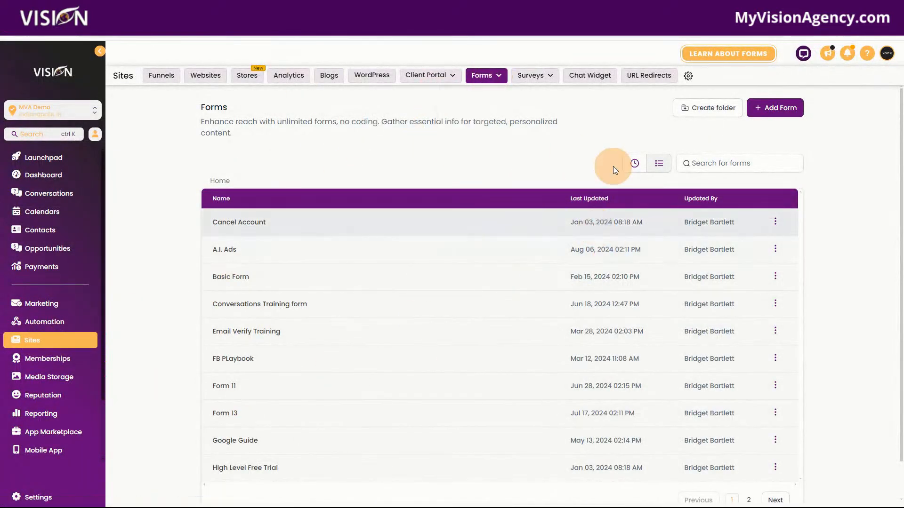
{"action": "left_click", "coordinate": [787, 111]}
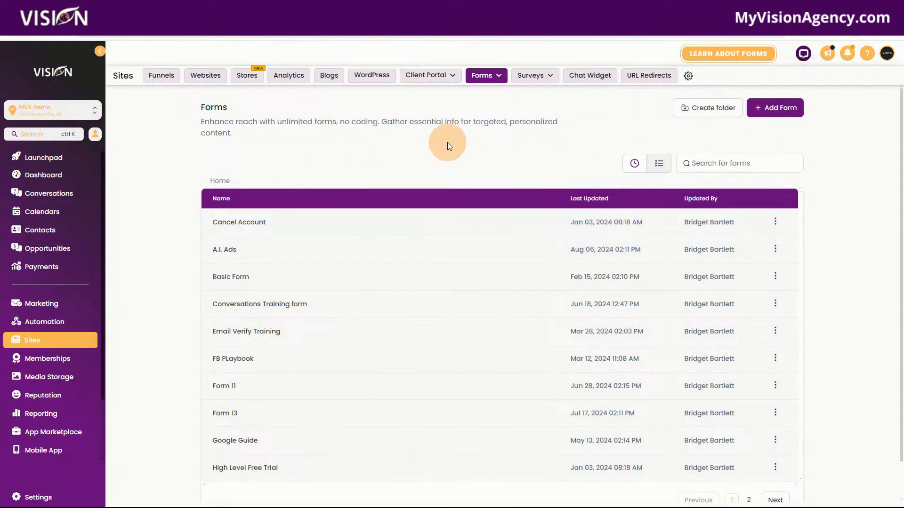
{"action": "left_click", "coordinate": [799, 112]}
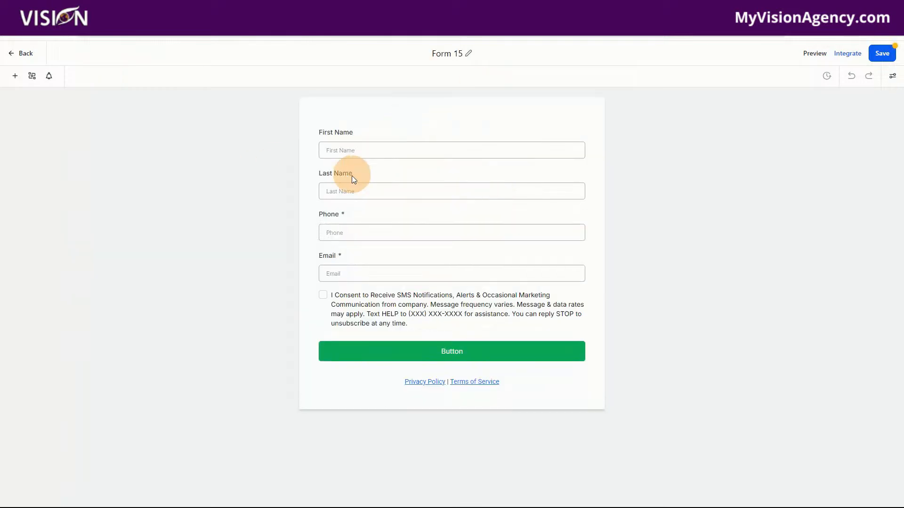
Make the form's First Name field required and remove the Last Name field
{"action": "left_click", "coordinate": [330, 136]}
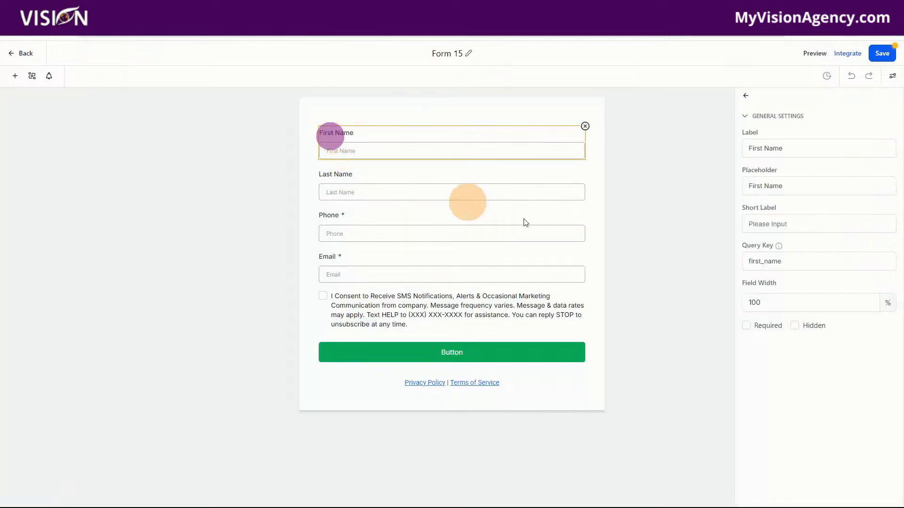
{"action": "left_click", "coordinate": [746, 326]}
{"action": "left_click", "coordinate": [388, 187]}
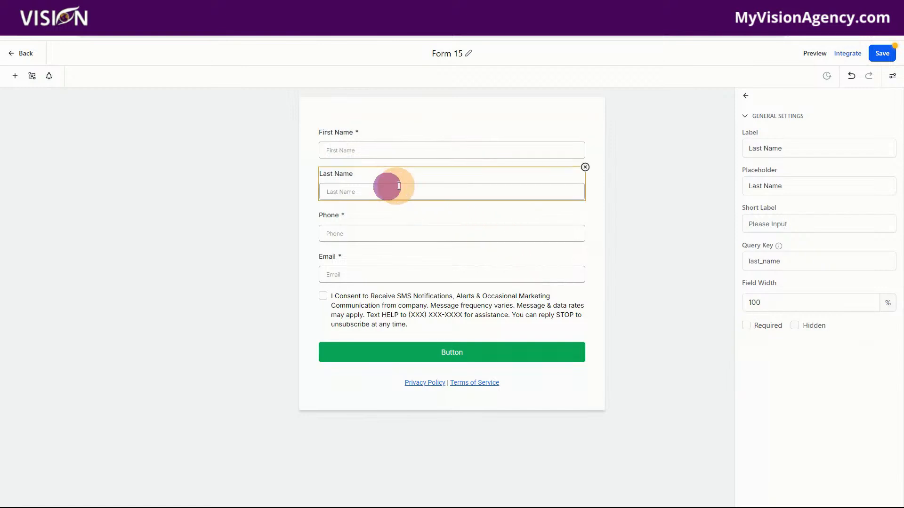
{"action": "left_click", "coordinate": [585, 168]}
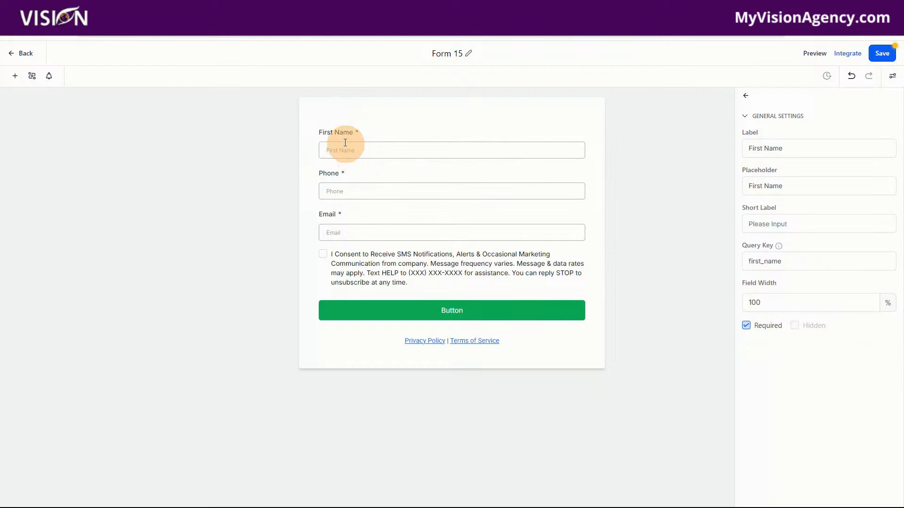
Remove the Phone field, the SMS consent checkbox, and the Privacy Policy and Terms of Service links from the form
{"action": "left_click", "coordinate": [360, 176]}
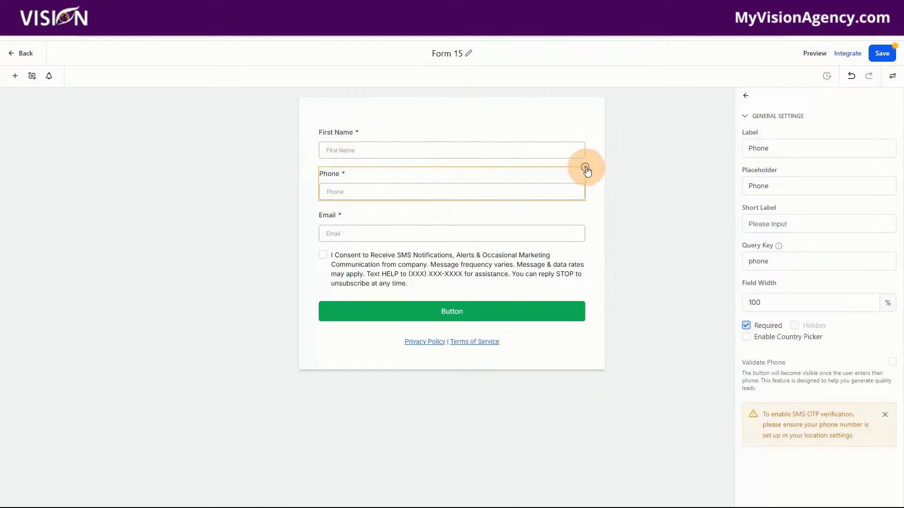
{"action": "left_click", "coordinate": [584, 167]}
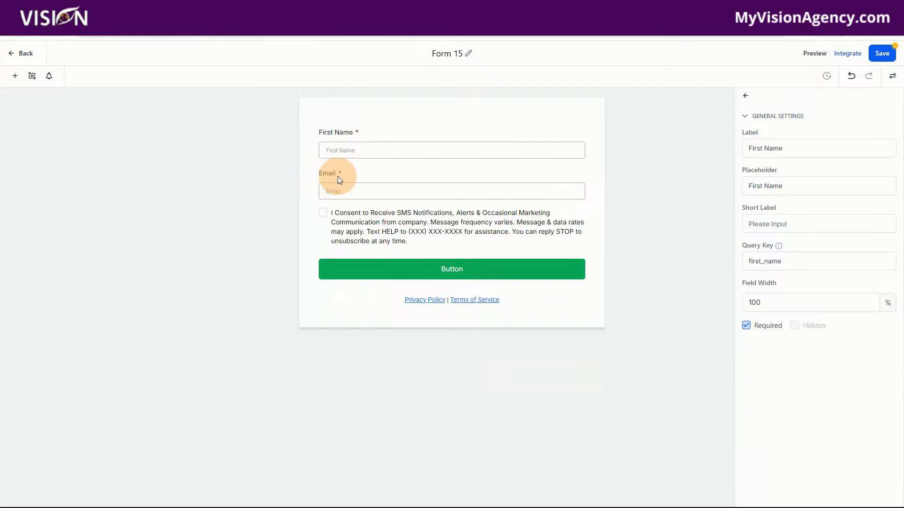
{"action": "left_click", "coordinate": [414, 232]}
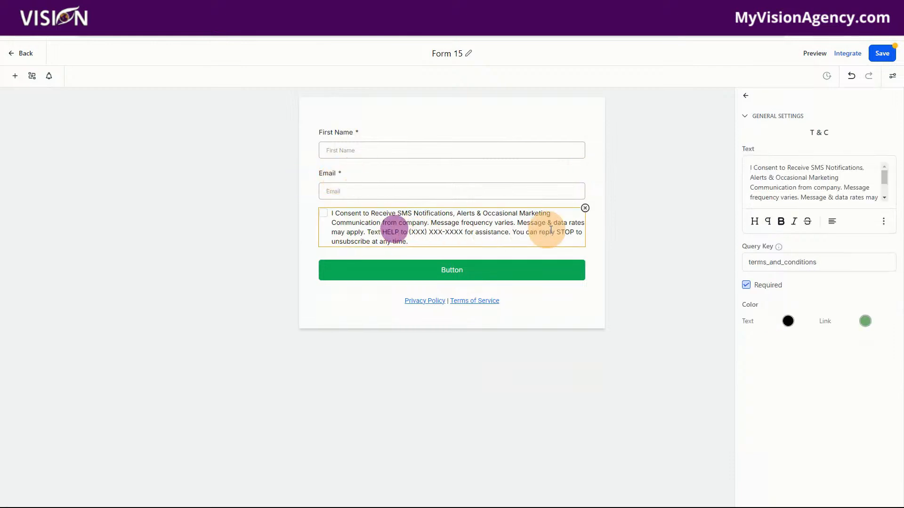
{"action": "left_click", "coordinate": [585, 209]}
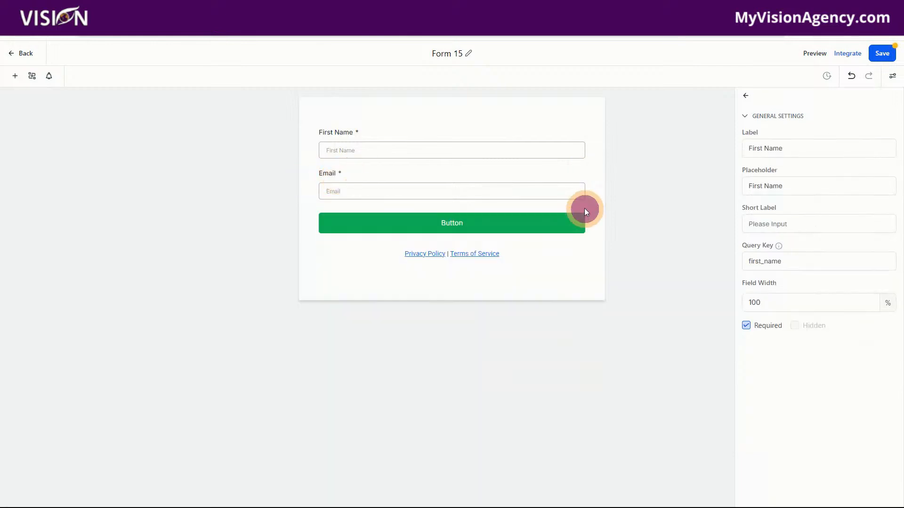
{"action": "left_click", "coordinate": [537, 250]}
{"action": "left_click", "coordinate": [585, 242]}
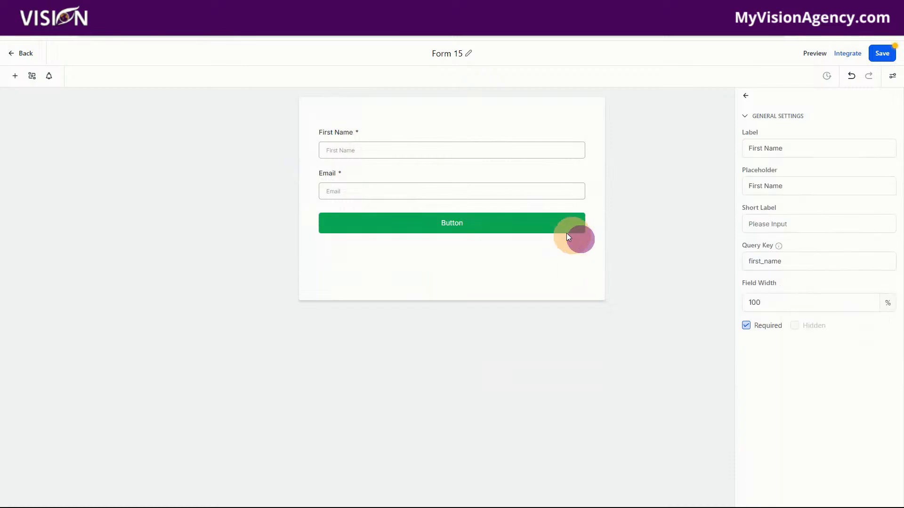
Set the form button's text to SUBMIT
{"action": "left_click", "coordinate": [432, 226]}
{"action": "left_click", "coordinate": [771, 182]}
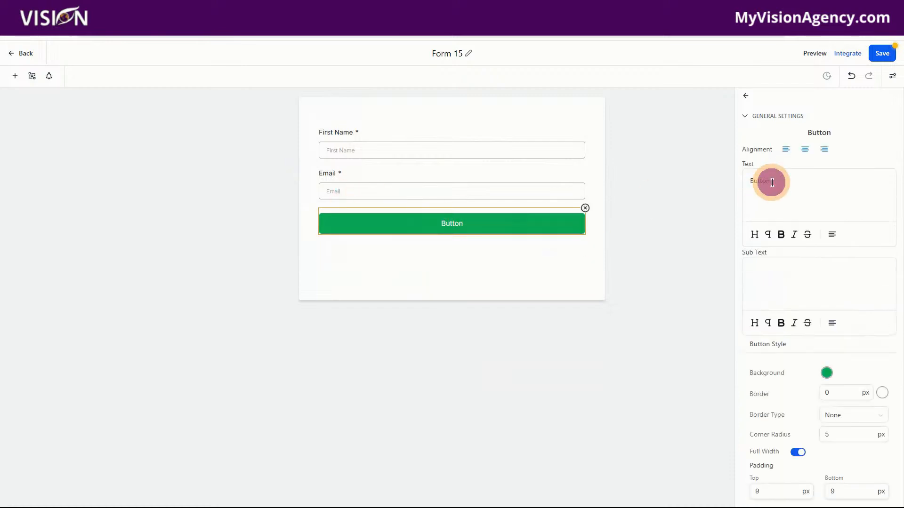
{"action": "left_click_drag", "start_coordinate": [778, 184], "coordinate": [749, 183]}
{"action": "type", "text": "DOWNLOAD"}
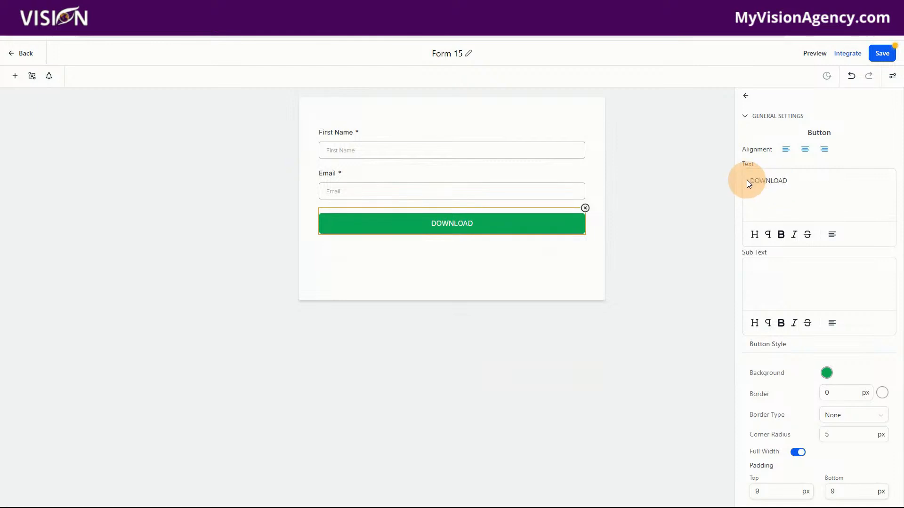
{"action": "key", "text": "BackSpace"}
{"action": "key", "text": "BackSpace"}
{"action": "key", "text": "BackSpace"}
{"action": "key", "text": "BackSpace"}
{"action": "key", "text": "BackSpace"}
{"action": "key", "text": "BackSpace"}
{"action": "key", "text": "BackSpace"}
{"action": "type", "text": "R"}
{"action": "key", "text": "BackSpace"}
{"action": "type", "text": "SUB"}
Set the SUBMIT button's background to black (#000000FF) and save the form
{"action": "left_click", "coordinate": [827, 373]}
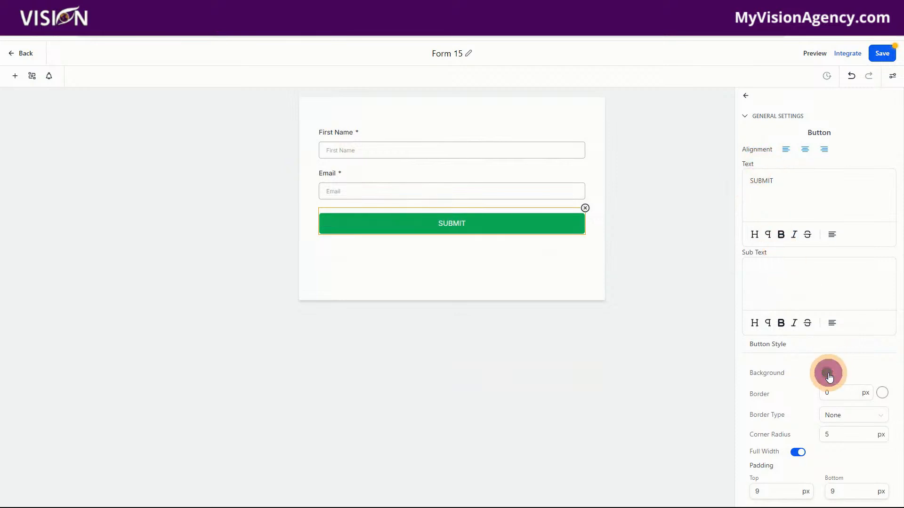
{"action": "left_click_drag", "start_coordinate": [787, 310], "coordinate": [768, 328]}
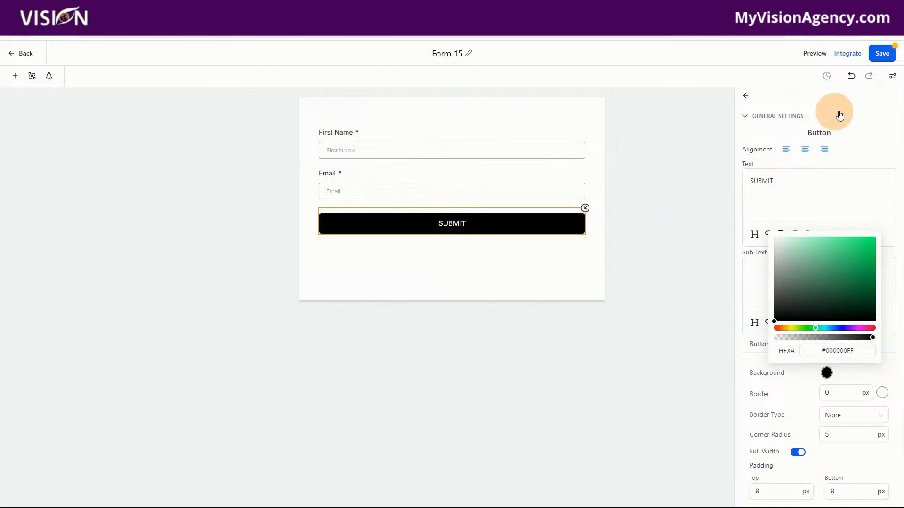
{"action": "left_click", "coordinate": [881, 53]}
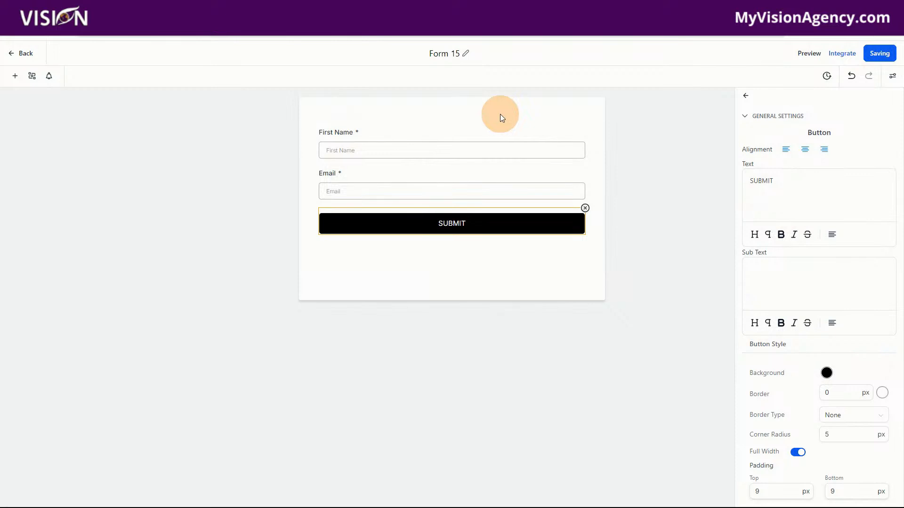
View the live form through its form link in the integration options, and return to the form editor
{"action": "left_click", "coordinate": [846, 54]}
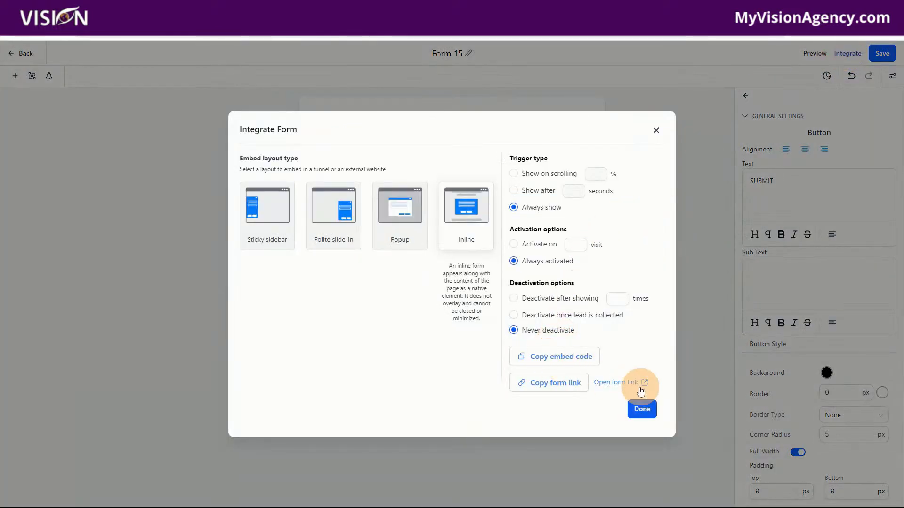
{"action": "left_click", "coordinate": [613, 386]}
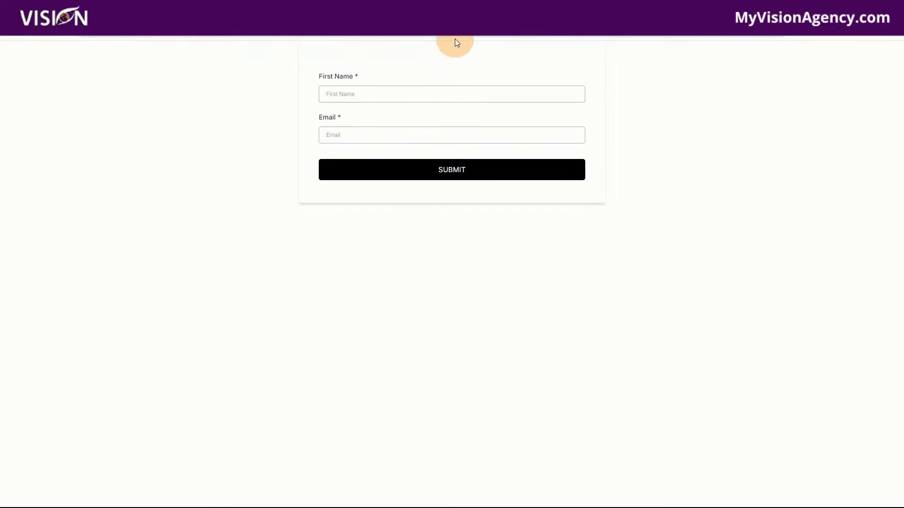
{"action": "left_click", "coordinate": [458, 10]}
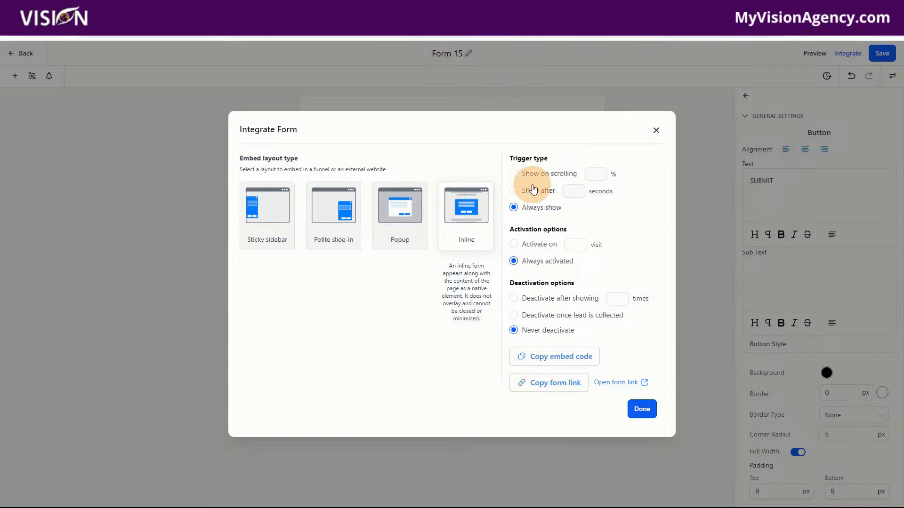
{"action": "left_click", "coordinate": [658, 132]}
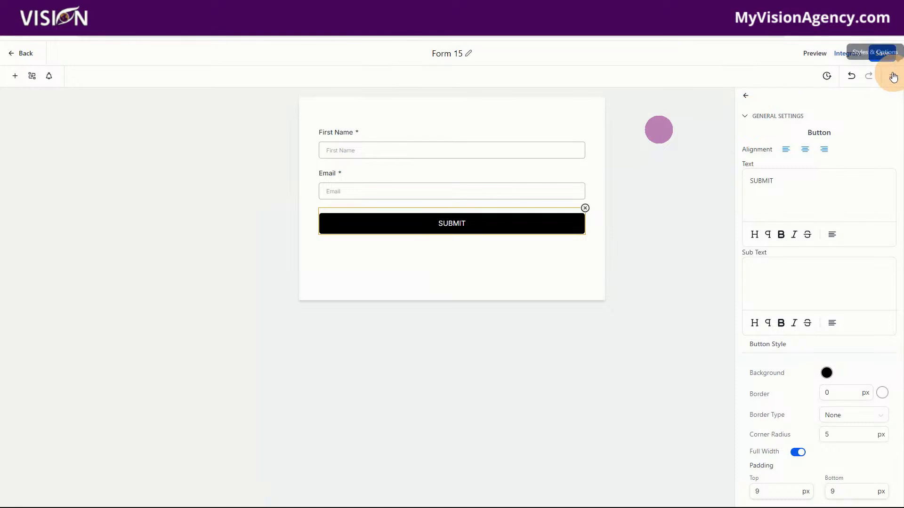
Rename the form "Lead Magnet Form" and save it
{"action": "left_click_drag", "start_coordinate": [461, 53], "coordinate": [432, 49]}
{"action": "type", "text": "Lead Magnet"}
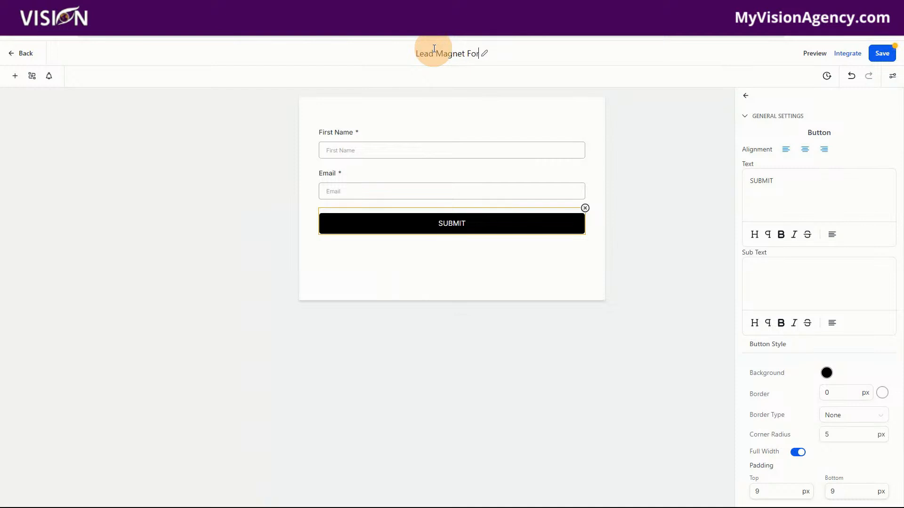
{"action": "left_click", "coordinate": [882, 53]}
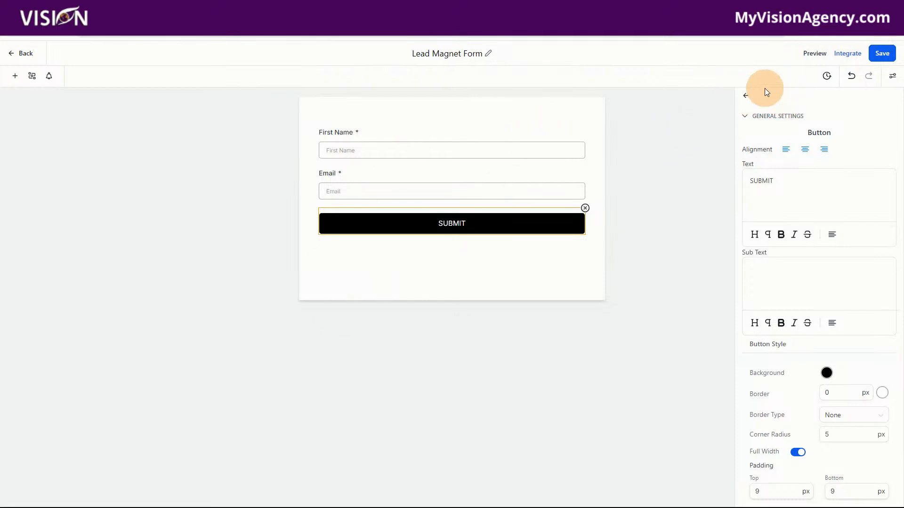
Set the form's on-submit action to Open URL, leaving the address empty, and save the form
{"action": "left_click", "coordinate": [747, 98]}
{"action": "left_click", "coordinate": [419, 117]}
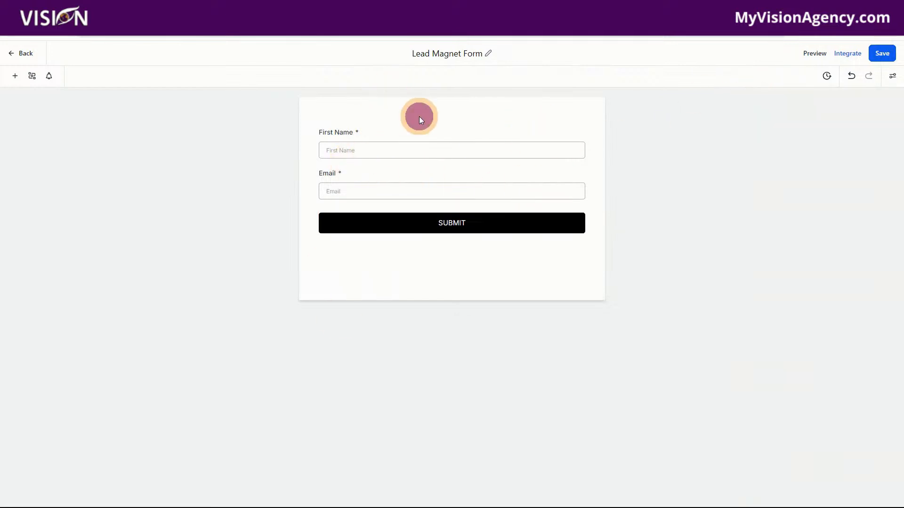
{"action": "left_click", "coordinate": [415, 156]}
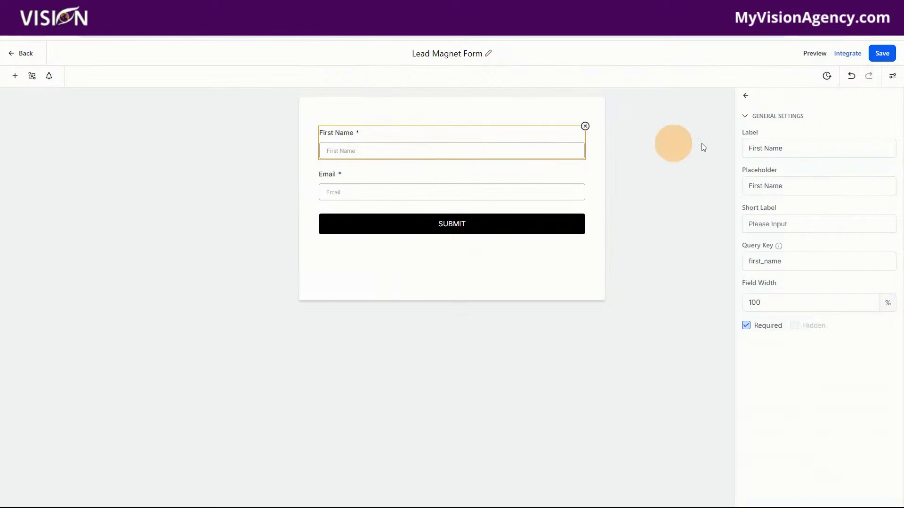
{"action": "left_click", "coordinate": [893, 77]}
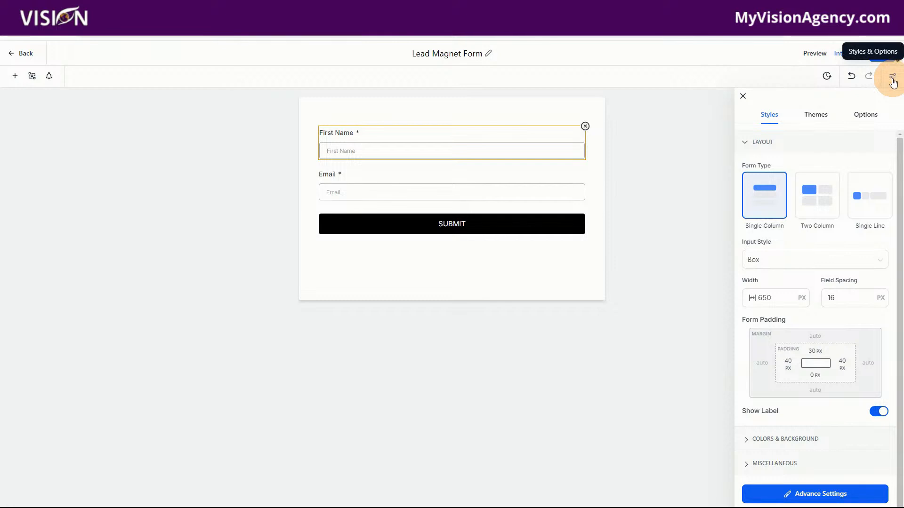
{"action": "left_click", "coordinate": [866, 117]}
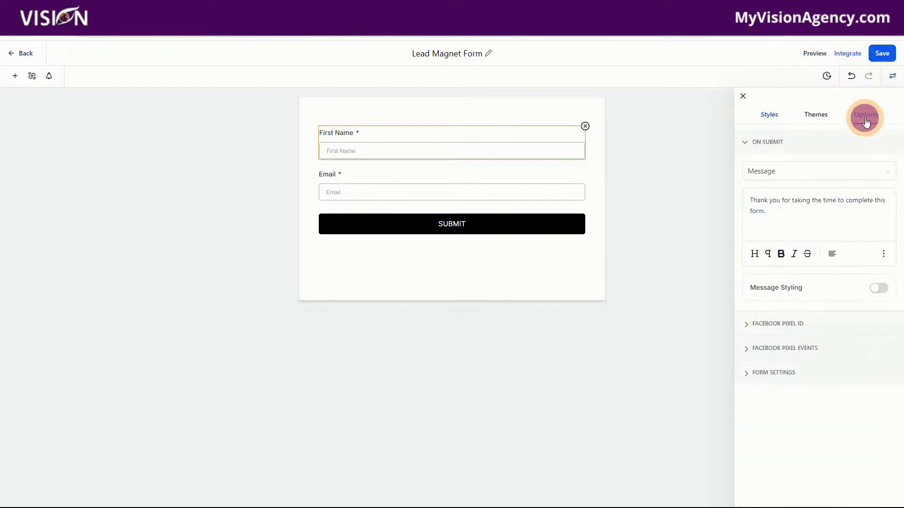
{"action": "left_click", "coordinate": [764, 171]}
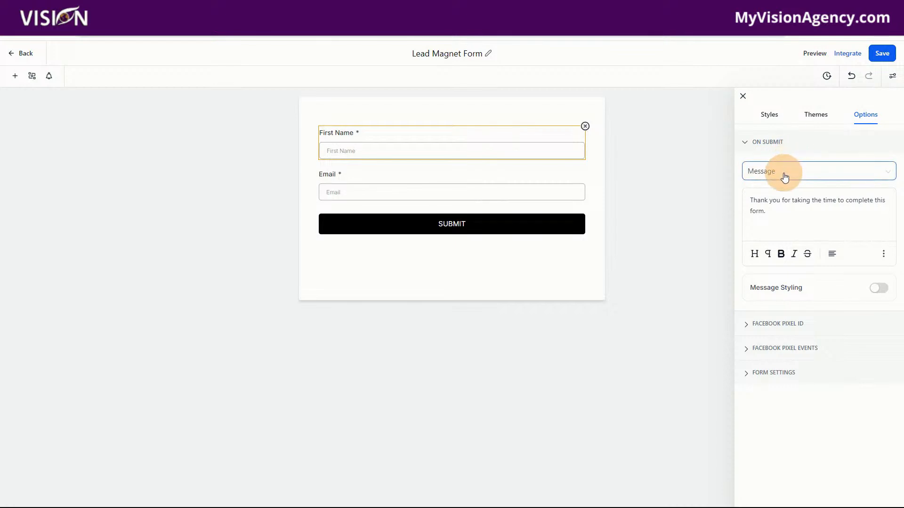
{"action": "left_click", "coordinate": [783, 174]}
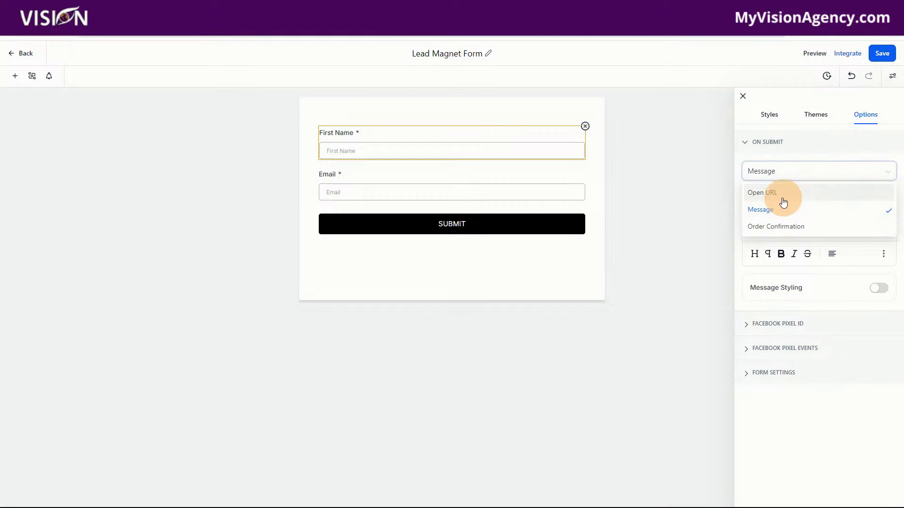
{"action": "left_click", "coordinate": [771, 193]}
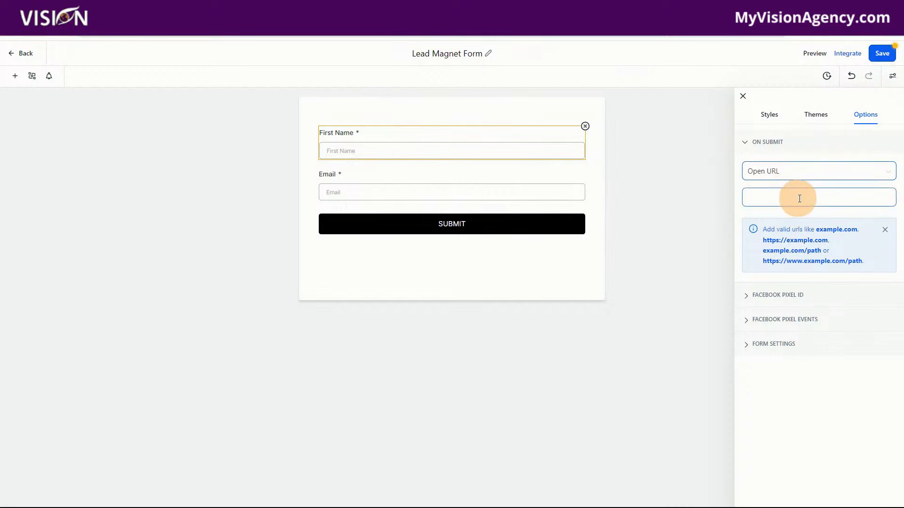
{"action": "left_click", "coordinate": [886, 57]}
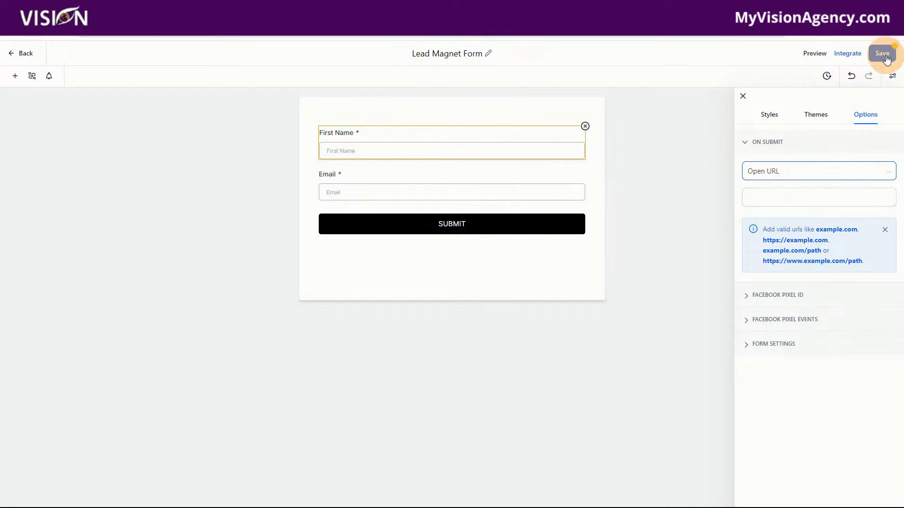
{"action": "left_click", "coordinate": [776, 196]}
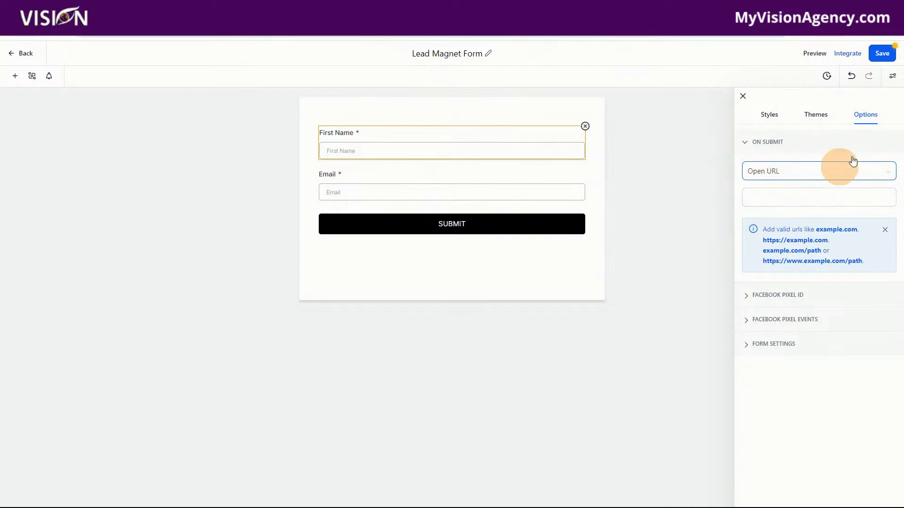
{"action": "left_click", "coordinate": [881, 53]}
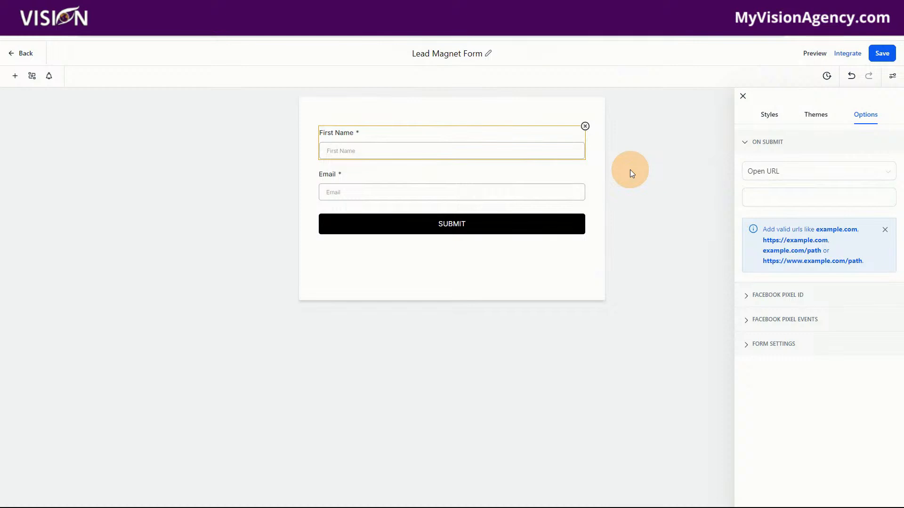
Return to the funnel's Optin page, choose Lead Magnet Form for its form element, and save the page
{"action": "left_click", "coordinate": [22, 52]}
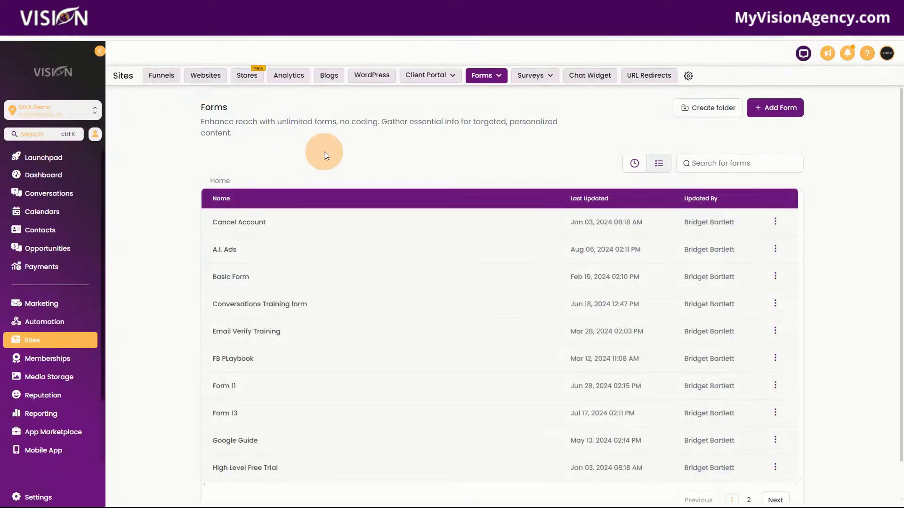
{"action": "left_click", "coordinate": [157, 82]}
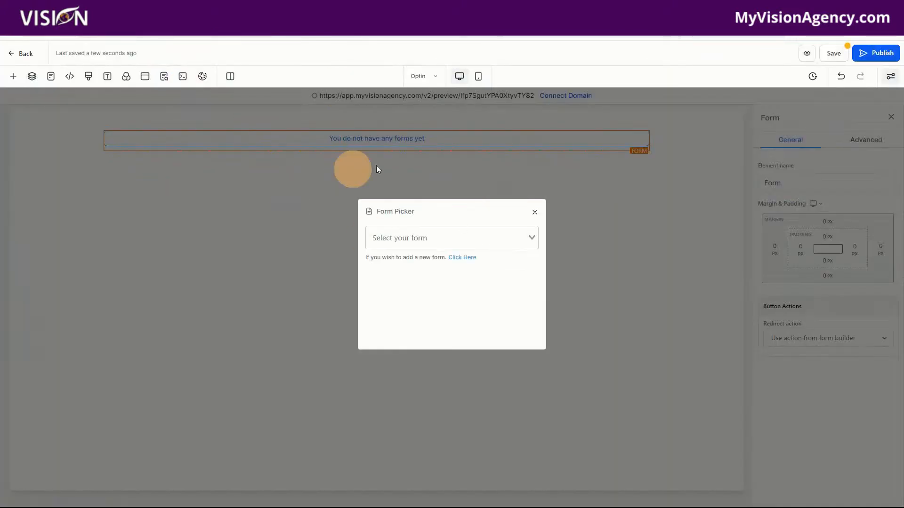
{"action": "left_click", "coordinate": [397, 235]}
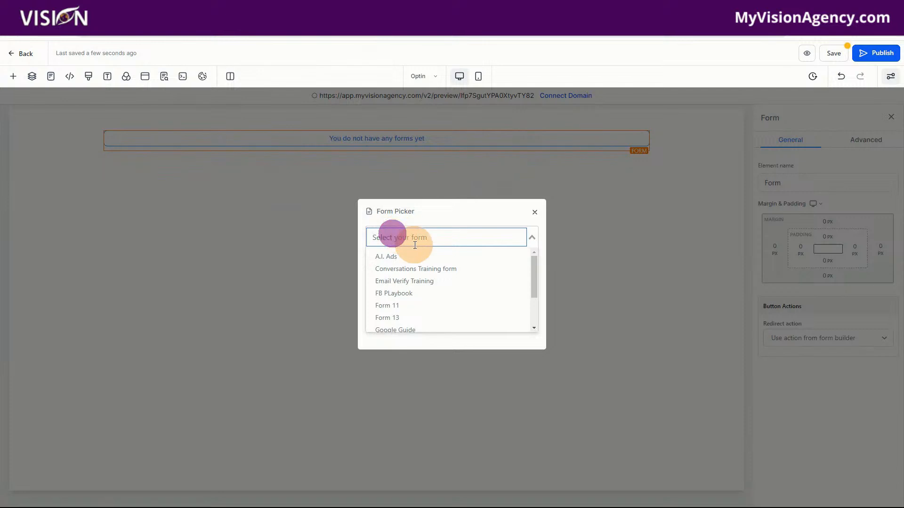
{"action": "type", "text": "lead"}
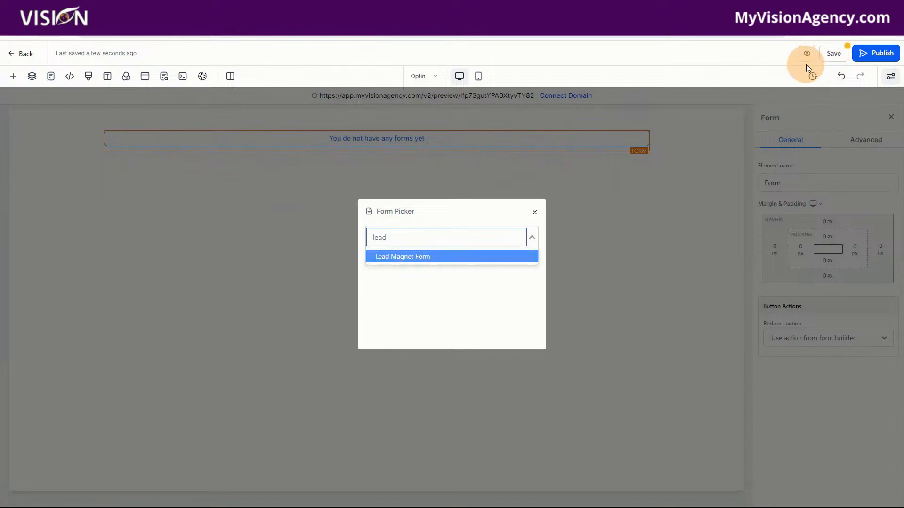
{"action": "left_click", "coordinate": [821, 53]}
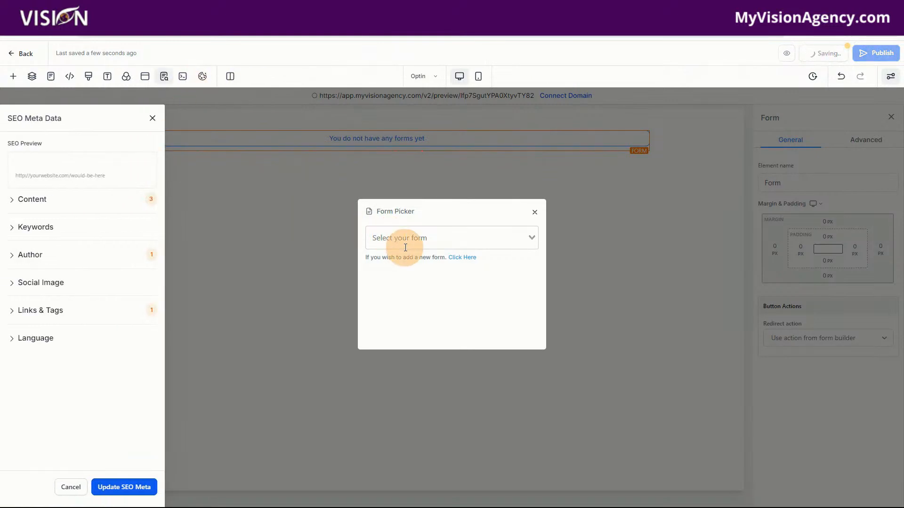
{"action": "left_click", "coordinate": [404, 243]}
{"action": "type", "text": "lead"}
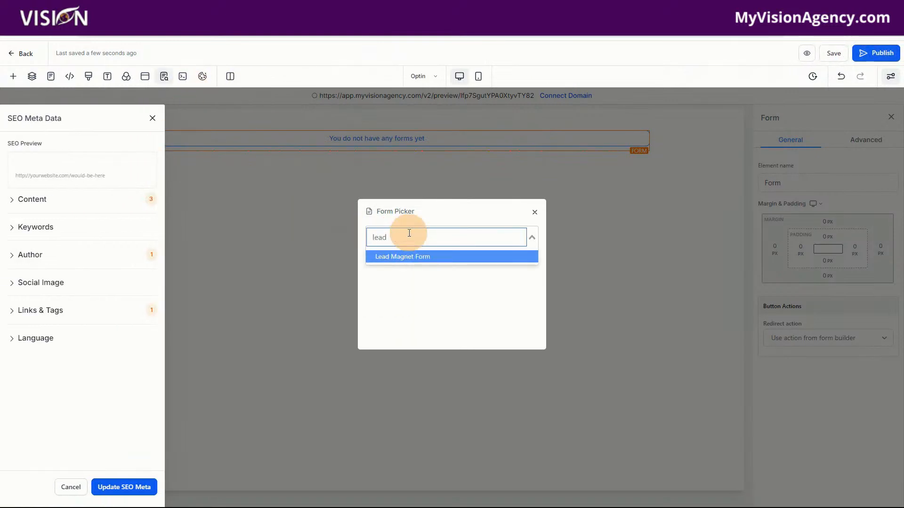
{"action": "left_click", "coordinate": [414, 258]}
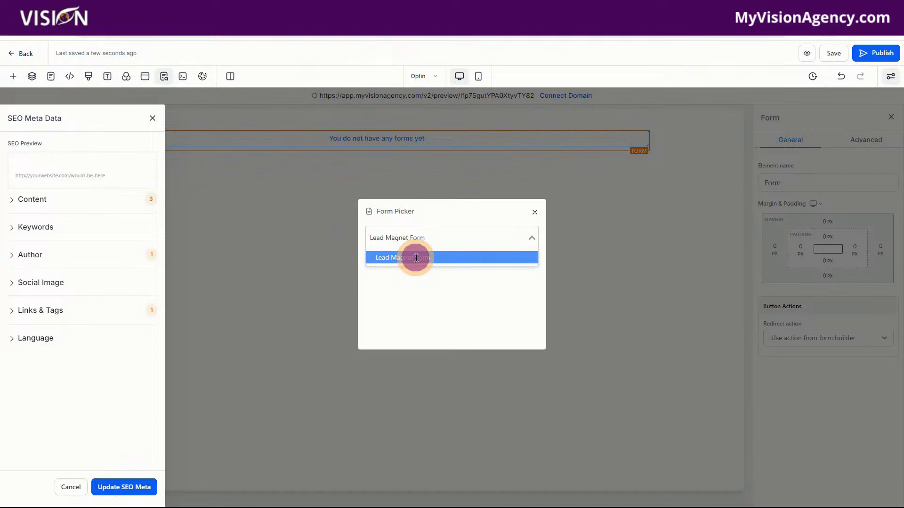
{"action": "left_click", "coordinate": [152, 118]}
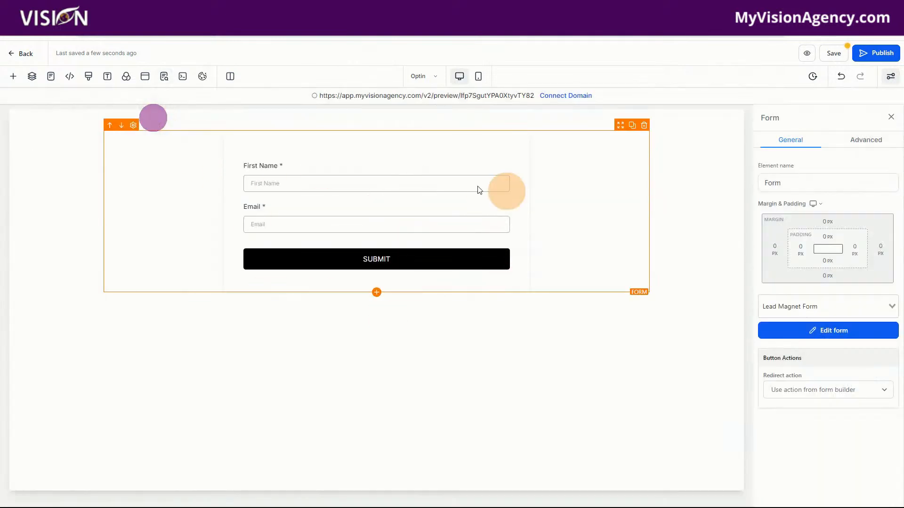
{"action": "left_click", "coordinate": [833, 52]}
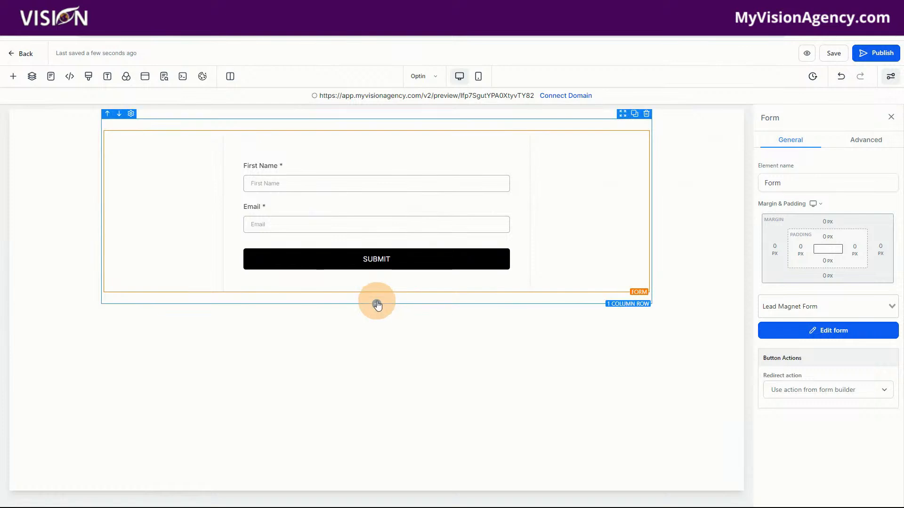
Add a one-column row above the form on the Optin page and place a headline element in it
{"action": "left_click", "coordinate": [376, 304]}
{"action": "left_click_drag", "start_coordinate": [118, 166], "coordinate": [372, 161]}
{"action": "left_click", "coordinate": [372, 157]}
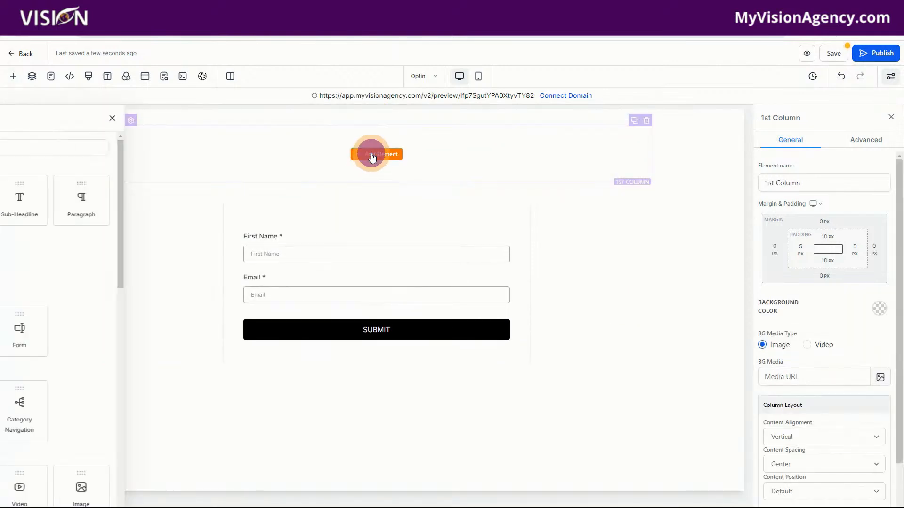
{"action": "left_click_drag", "start_coordinate": [127, 207], "coordinate": [399, 162]}
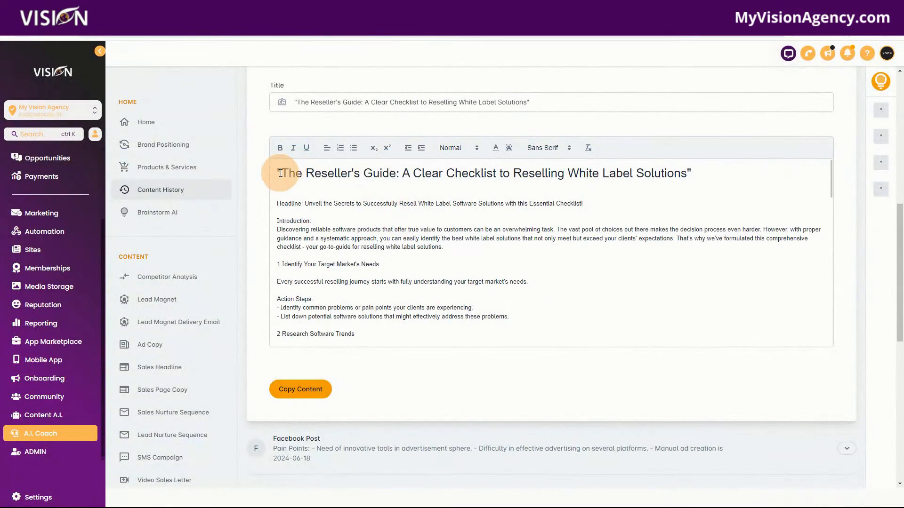
Replace the headline text with "The Reseller's Guide: A Clear Checklist to Reselling White Label Solutions" and save the page
{"action": "left_click_drag", "start_coordinate": [281, 173], "coordinate": [687, 176]}
{"action": "key", "text": "ctrl+c"}
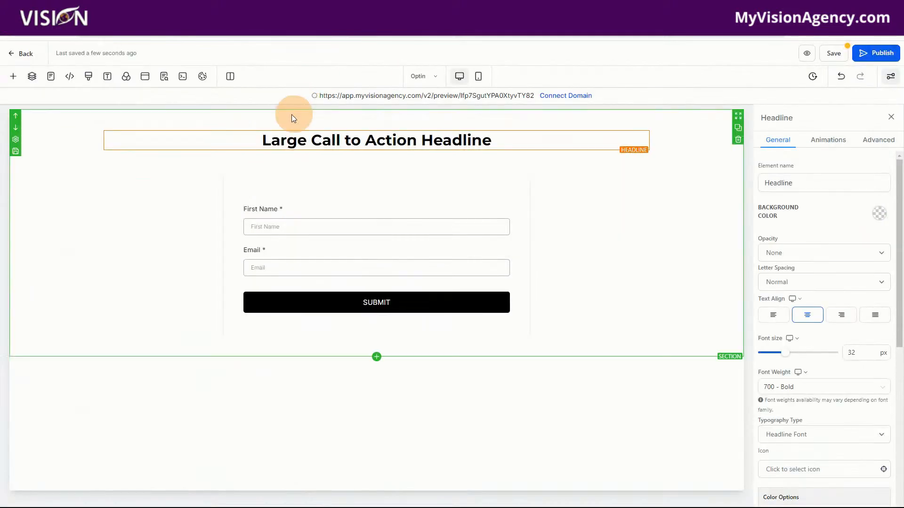
{"action": "left_click_drag", "start_coordinate": [262, 140], "coordinate": [502, 143]}
{"action": "key", "text": "ctrl+v"}
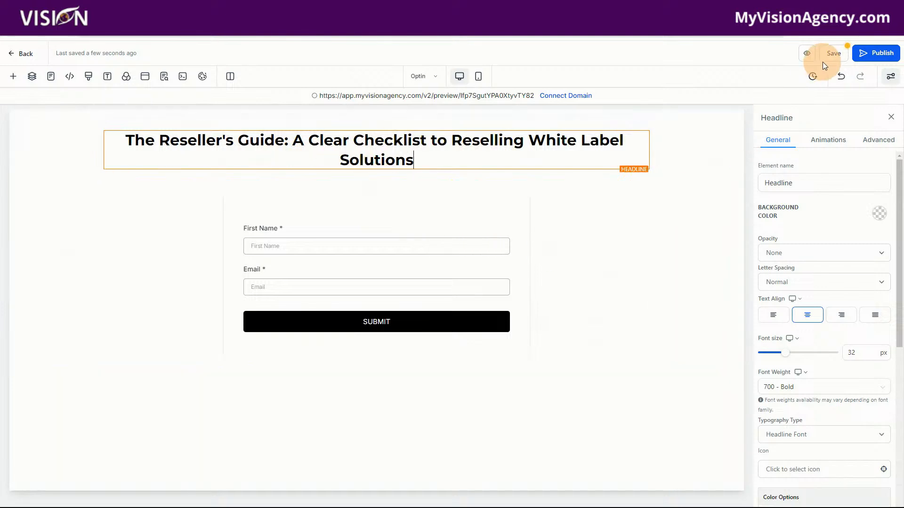
{"action": "left_click", "coordinate": [831, 53]}
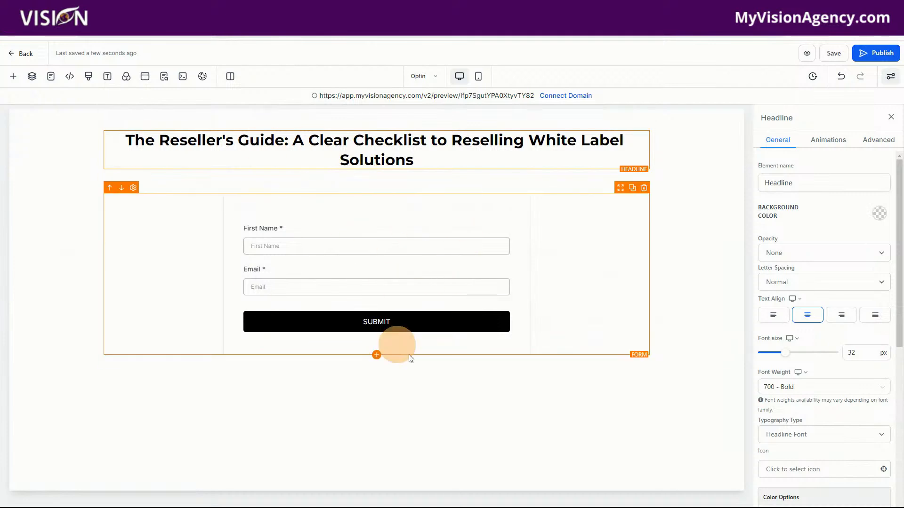
Set the form element's redirect action to Go to Next step and save the page
{"action": "left_click", "coordinate": [424, 261]}
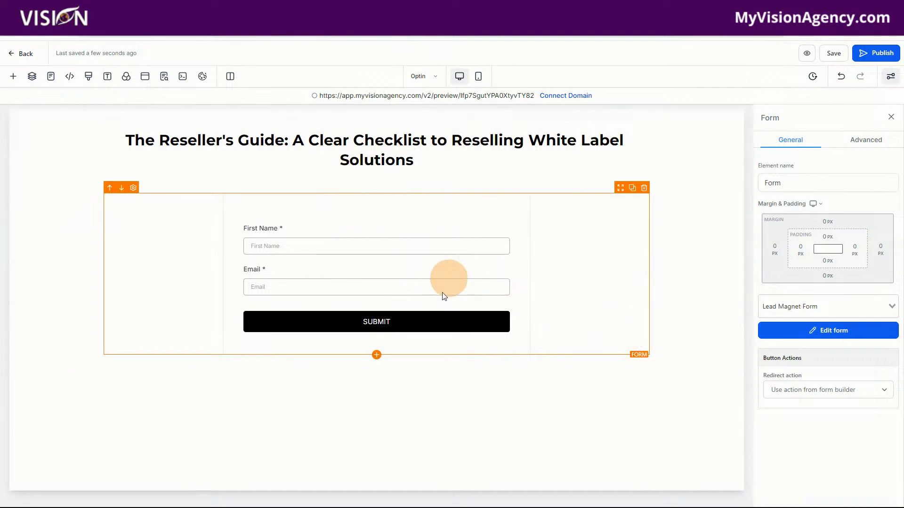
{"action": "left_click", "coordinate": [504, 257]}
{"action": "left_click", "coordinate": [777, 390]}
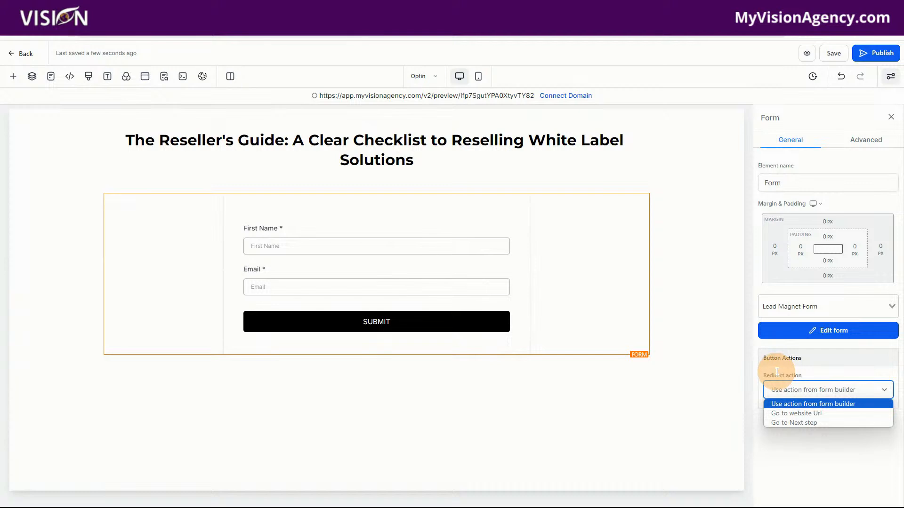
{"action": "left_click", "coordinate": [784, 423]}
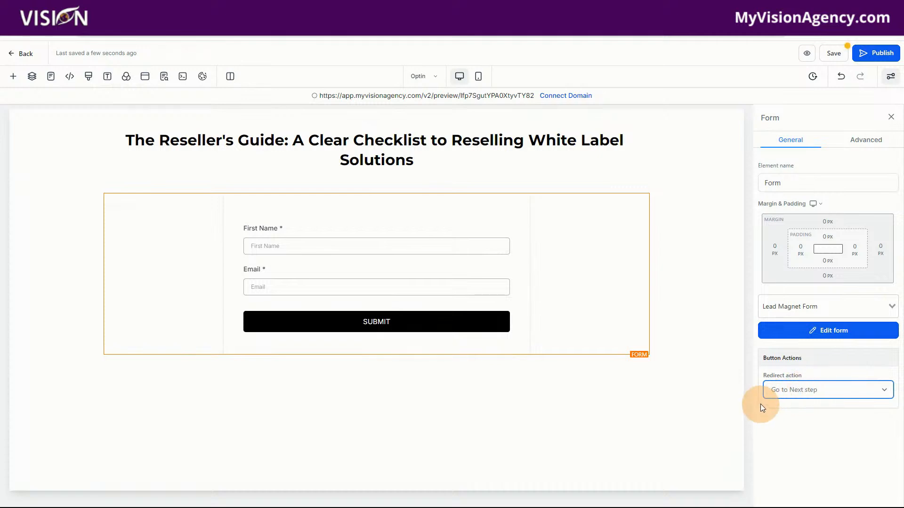
{"action": "left_click", "coordinate": [834, 52]}
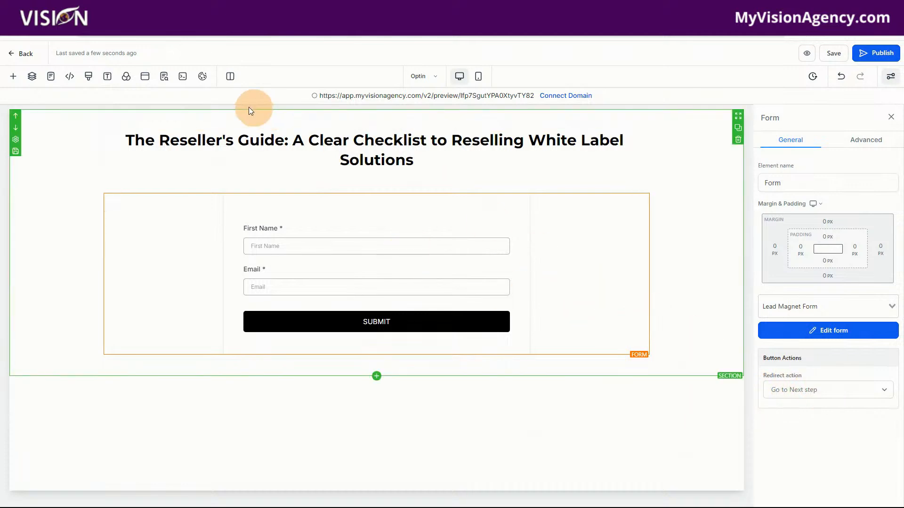
Return to the funnel steps and create the Thank you page from blank
{"action": "left_click", "coordinate": [423, 78]}
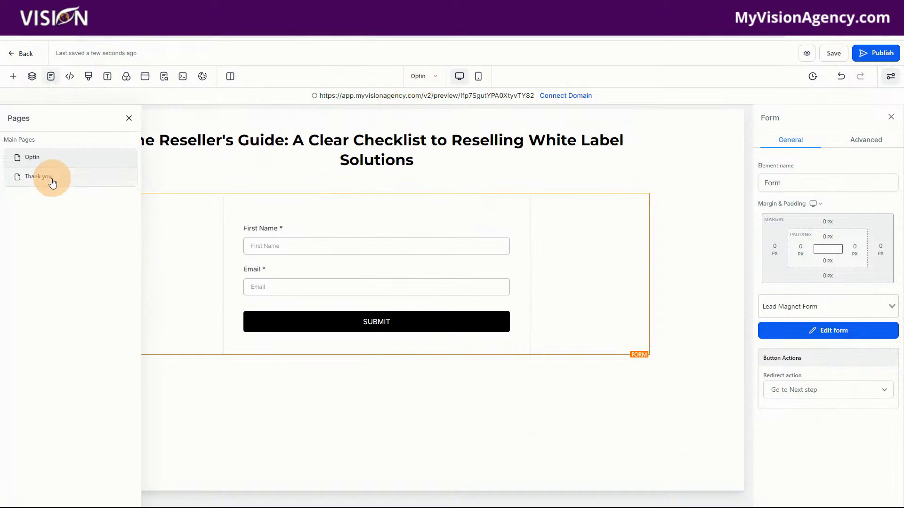
{"action": "left_click", "coordinate": [23, 54]}
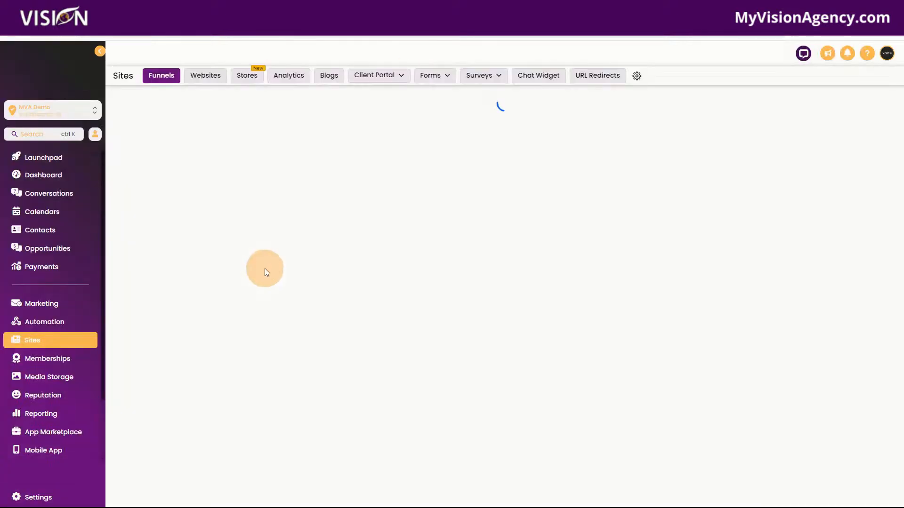
{"action": "left_click", "coordinate": [264, 222]}
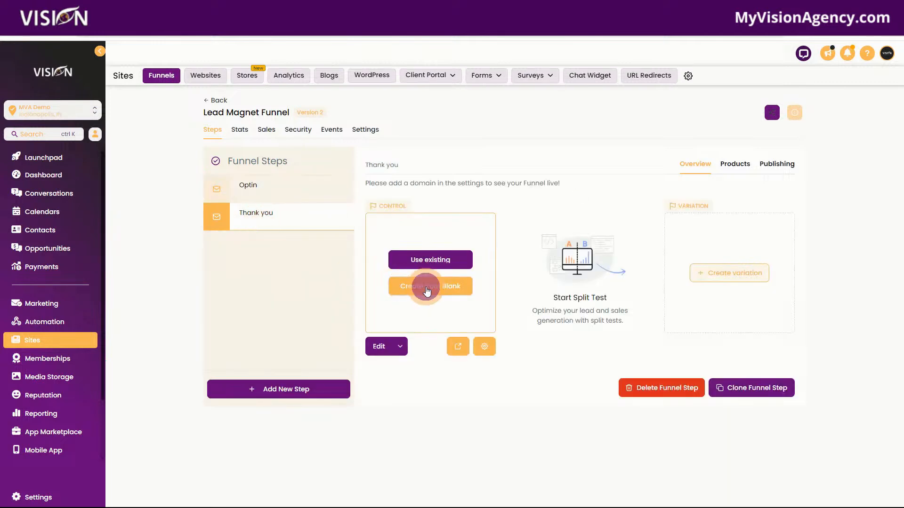
{"action": "left_click", "coordinate": [426, 288]}
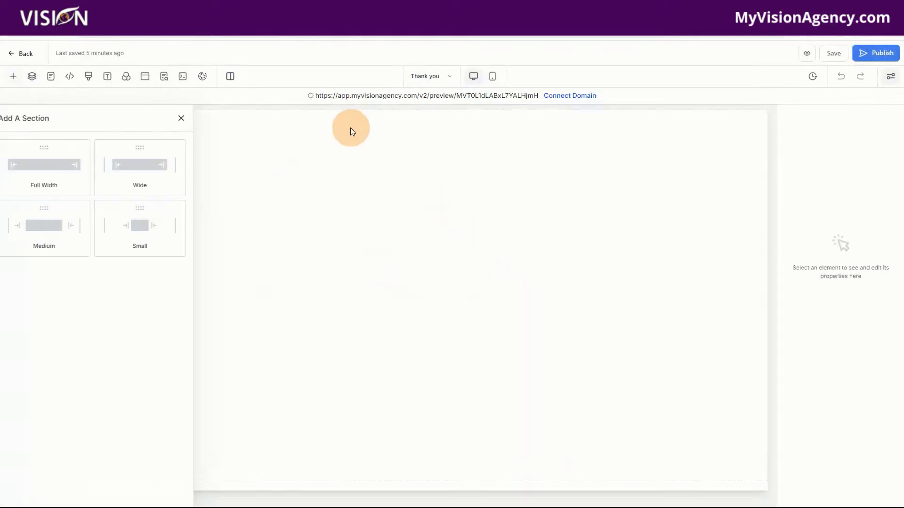
Add a section containing a one-column row to the blank Thank you page
{"action": "left_click_drag", "start_coordinate": [134, 175], "coordinate": [490, 144]}
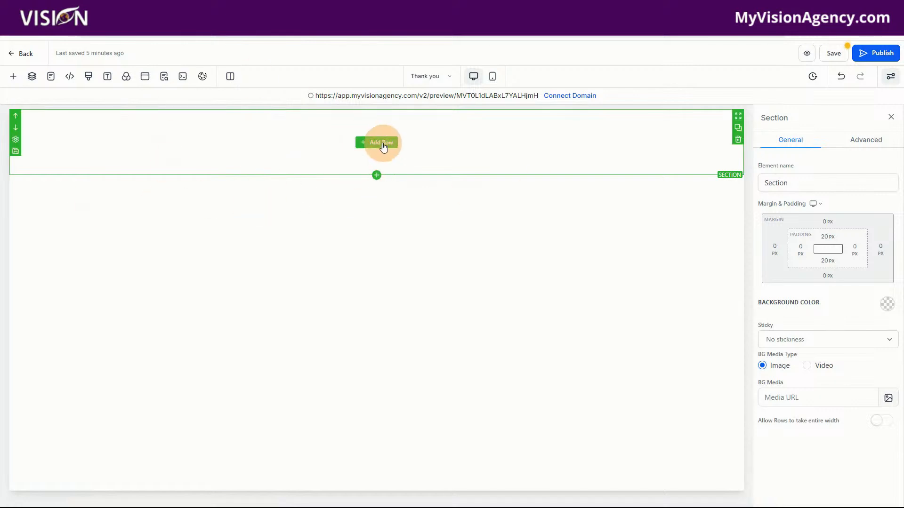
{"action": "left_click", "coordinate": [381, 143]}
{"action": "left_click_drag", "start_coordinate": [141, 160], "coordinate": [410, 163]}
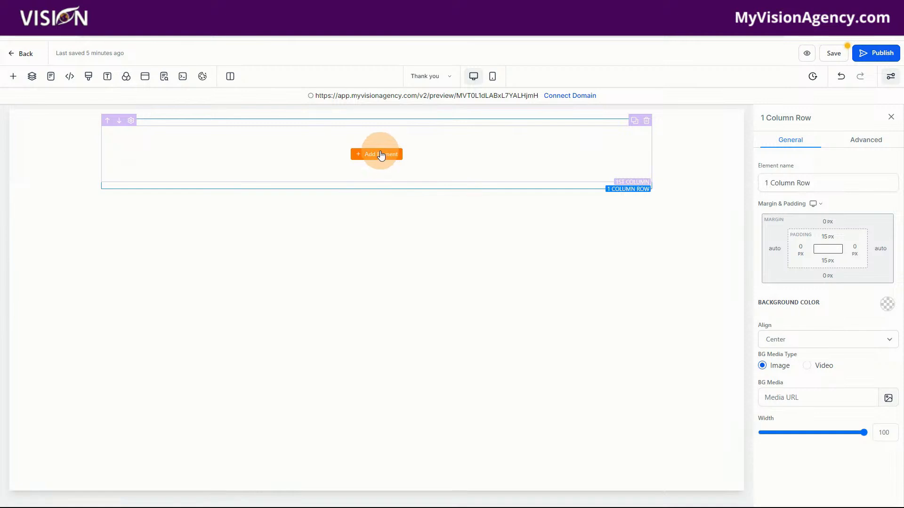
Add a button element to the empty column of the Thank you page's one-column row
{"action": "left_click", "coordinate": [436, 79]}
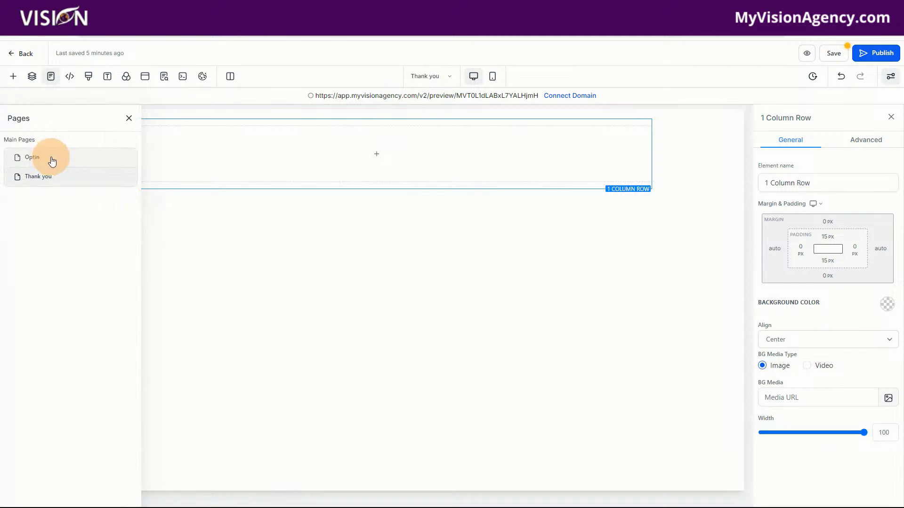
{"action": "left_click", "coordinate": [481, 158]}
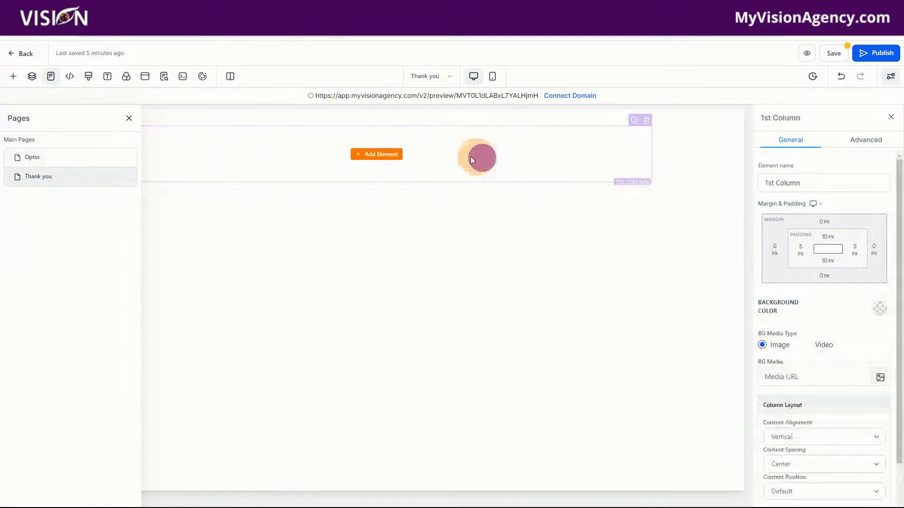
{"action": "left_click", "coordinate": [382, 157]}
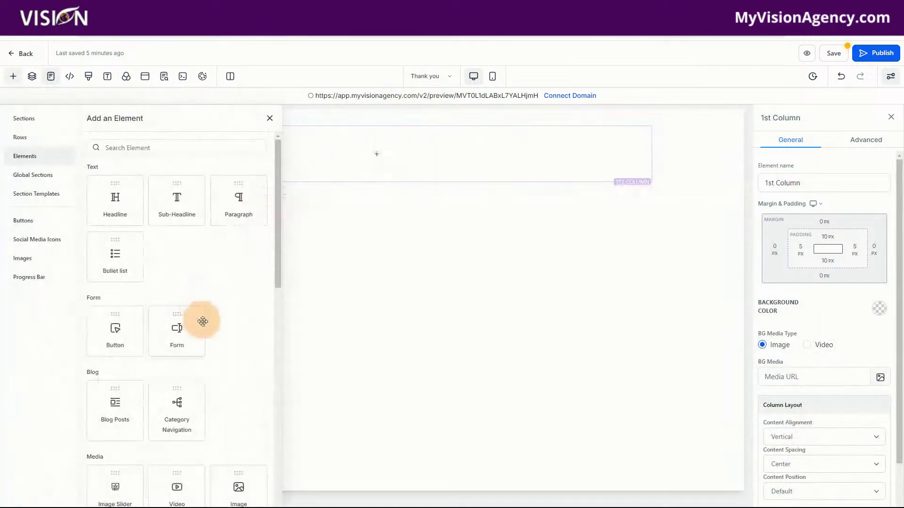
{"action": "left_click_drag", "start_coordinate": [122, 282], "coordinate": [377, 144]}
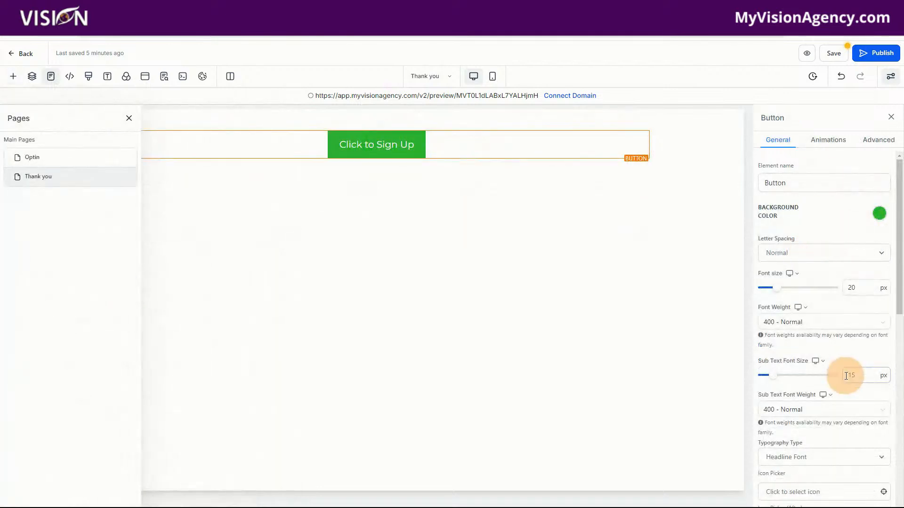
Replace the button's text with "DOWNLOAD"
{"action": "scroll", "coordinate": [833, 377], "scroll_direction": "down", "scroll_amount": 10}
{"action": "left_click", "coordinate": [824, 357]}
{"action": "left_click_drag", "start_coordinate": [829, 360], "coordinate": [773, 361]}
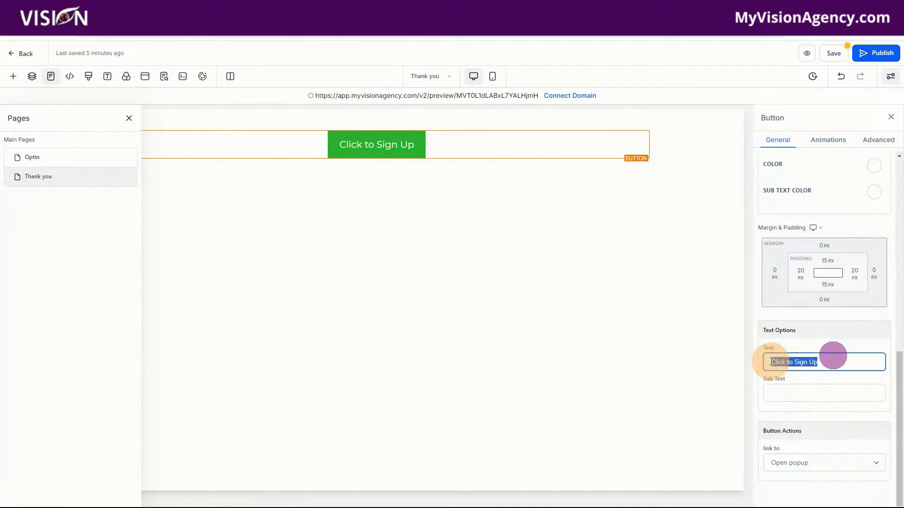
{"action": "type", "text": "DOWNLO(AD"}
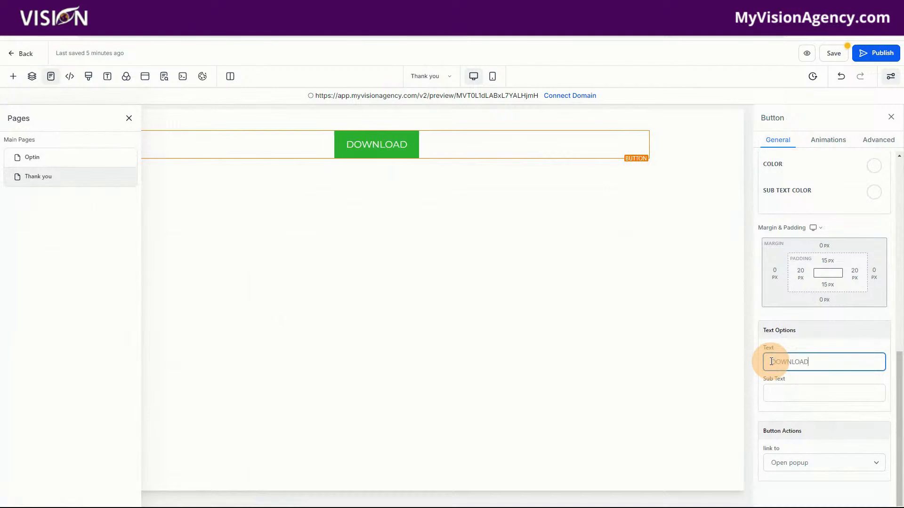
{"action": "left_click", "coordinate": [373, 151]}
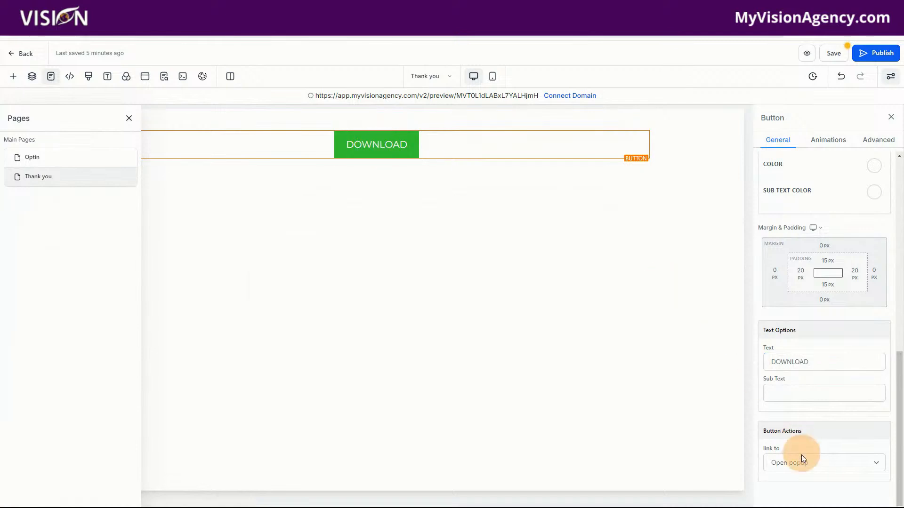
Set the button's link action to Website URL and get its website address ready for entry
{"action": "left_click", "coordinate": [794, 469]}
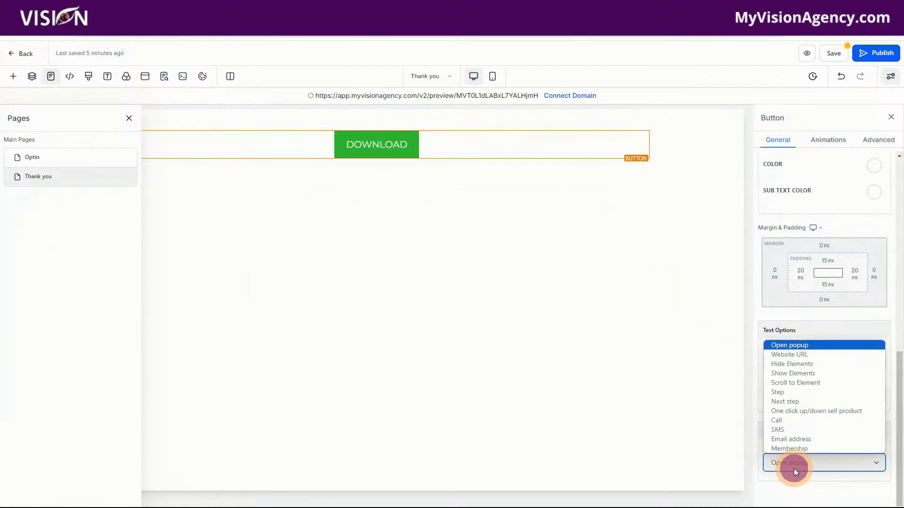
{"action": "left_click", "coordinate": [781, 354]}
{"action": "scroll", "coordinate": [803, 479], "scroll_direction": "down", "scroll_amount": 1}
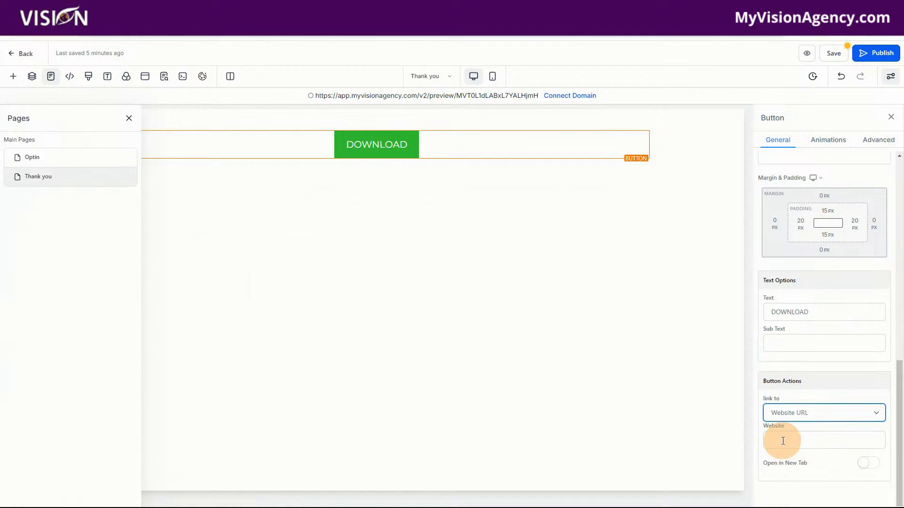
{"action": "left_click", "coordinate": [783, 441]}
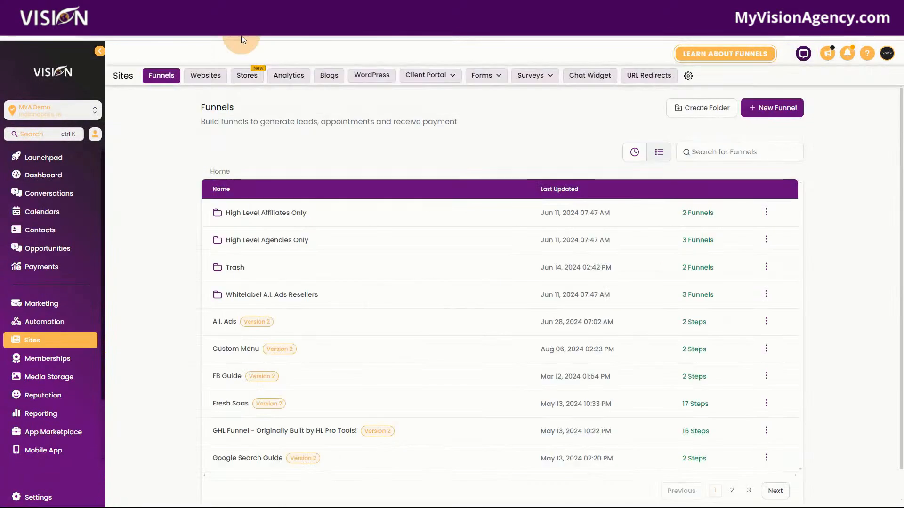
Open Media Storage in the agency account and copy the link of the Reseller's Guide PDF
{"action": "left_click", "coordinate": [63, 377]}
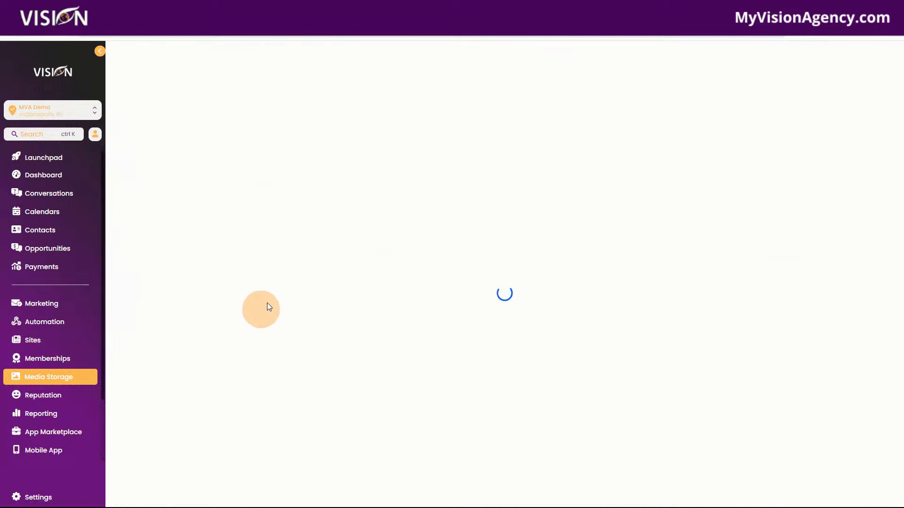
{"action": "left_click", "coordinate": [64, 380]}
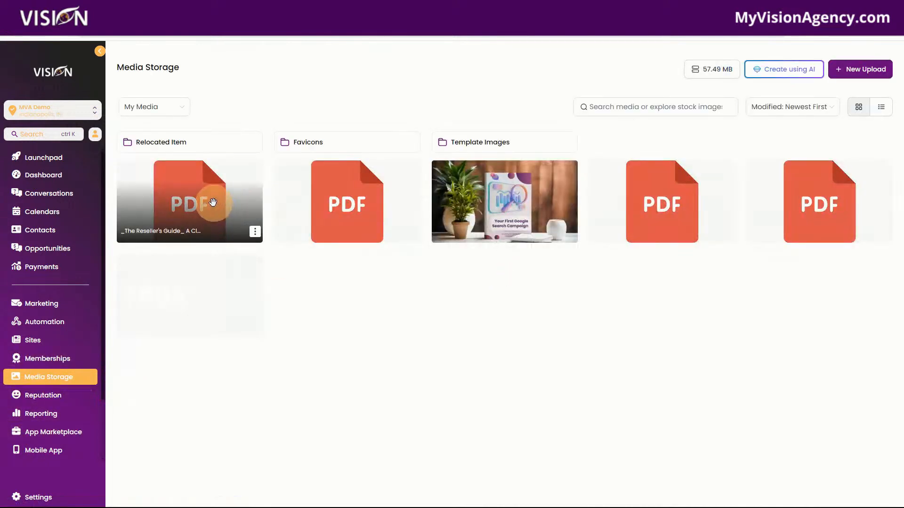
{"action": "left_click", "coordinate": [255, 232]}
{"action": "left_click", "coordinate": [259, 248]}
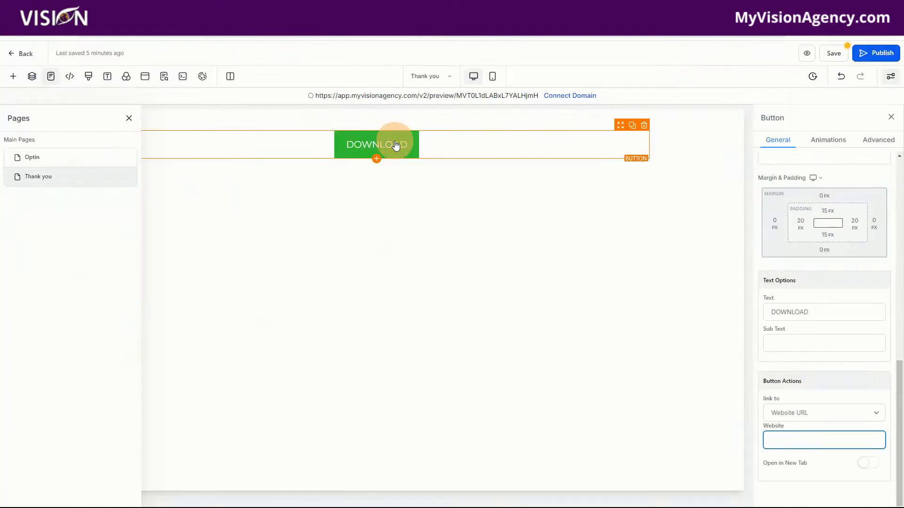
Return to the page editor, paste the copied PDF link as the button's website address, and save the page
{"action": "left_click", "coordinate": [396, 145]}
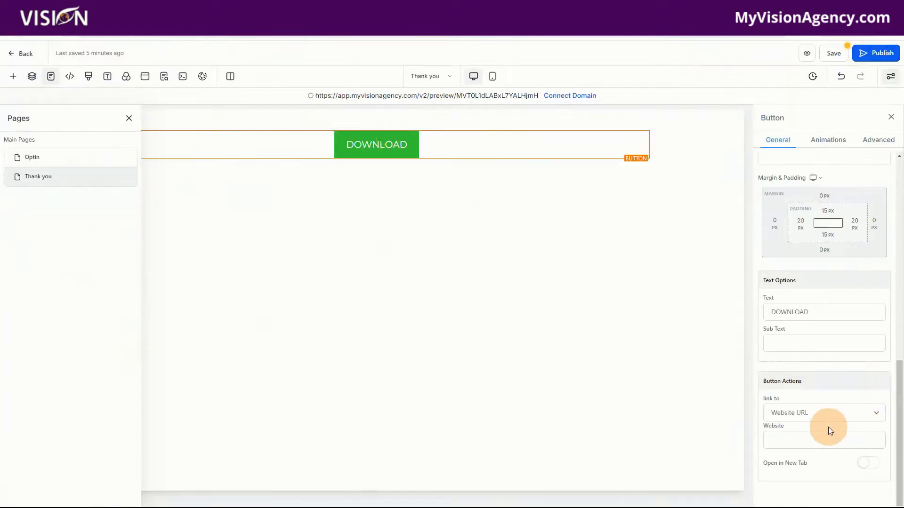
{"action": "left_click", "coordinate": [798, 441]}
{"action": "key", "text": "ctrl+v"}
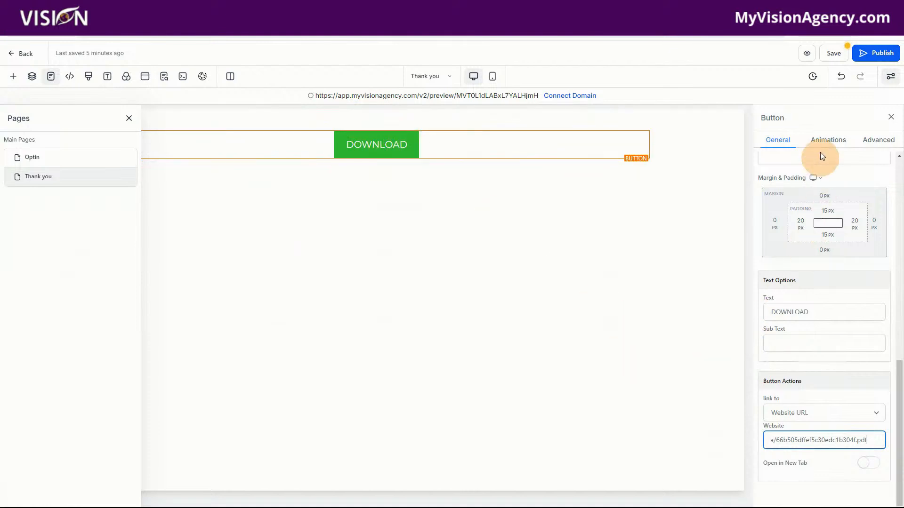
{"action": "left_click", "coordinate": [834, 54]}
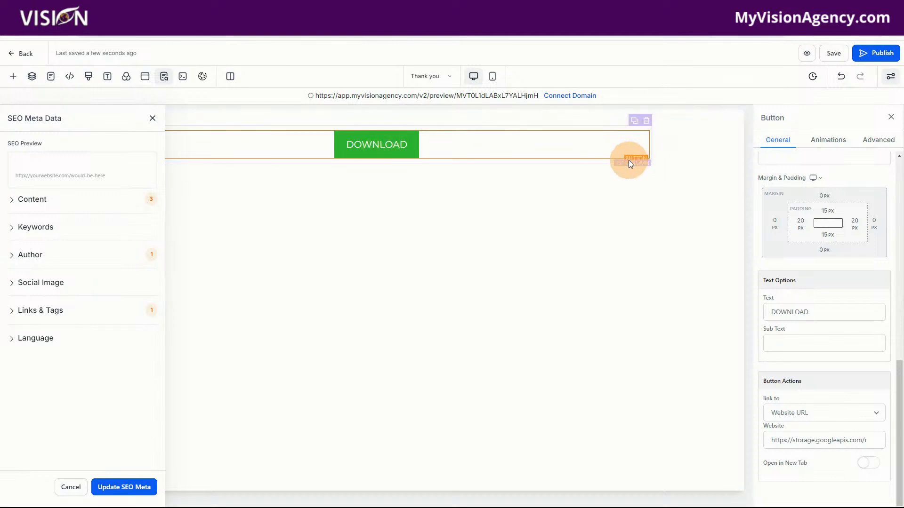
Add a one-column row above the button and place a headline element in it
{"action": "left_click", "coordinate": [378, 174]}
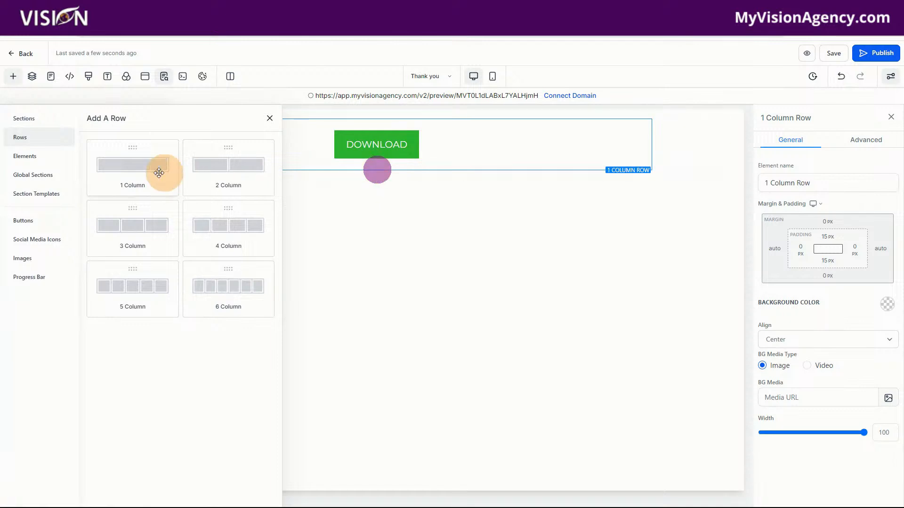
{"action": "left_click_drag", "start_coordinate": [121, 175], "coordinate": [305, 159]}
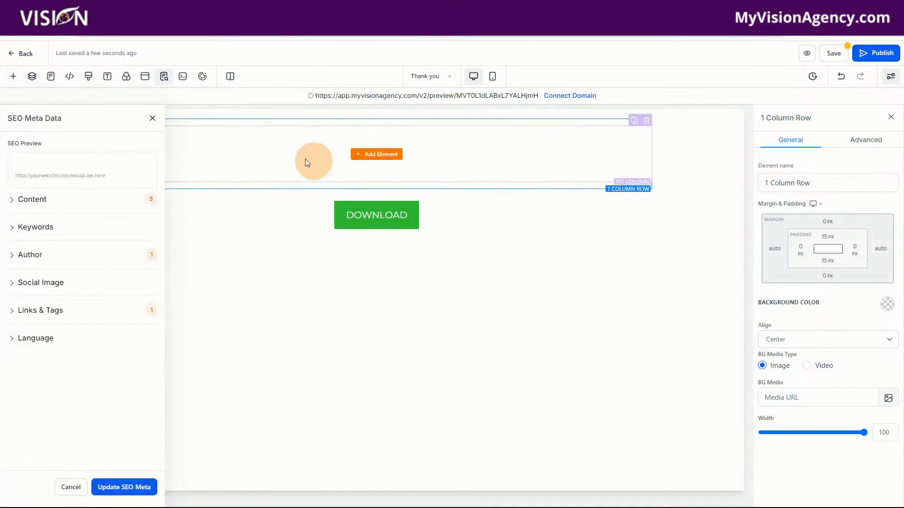
{"action": "left_click", "coordinate": [376, 152]}
{"action": "left_click_drag", "start_coordinate": [117, 198], "coordinate": [355, 141]}
Replace the headline text with "Thank you, {{contact.first_name}}!", inserting the contact's First Name as a custom value
{"action": "left_click_drag", "start_coordinate": [257, 146], "coordinate": [519, 144]}
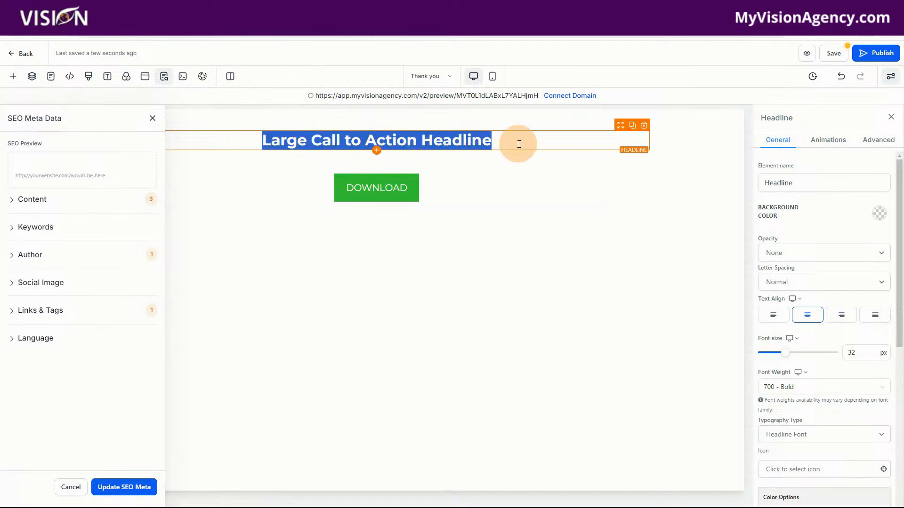
{"action": "type", "text": "Thank you"}
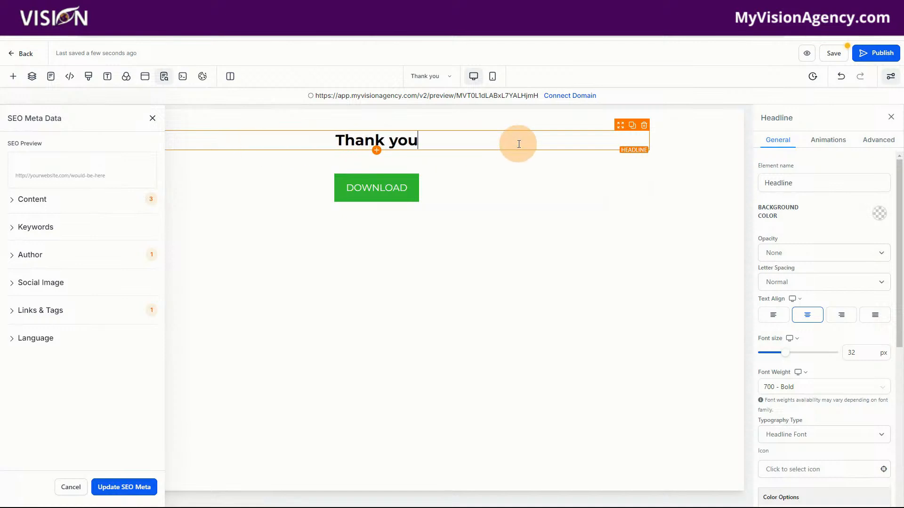
{"action": "type", "text": ", "}
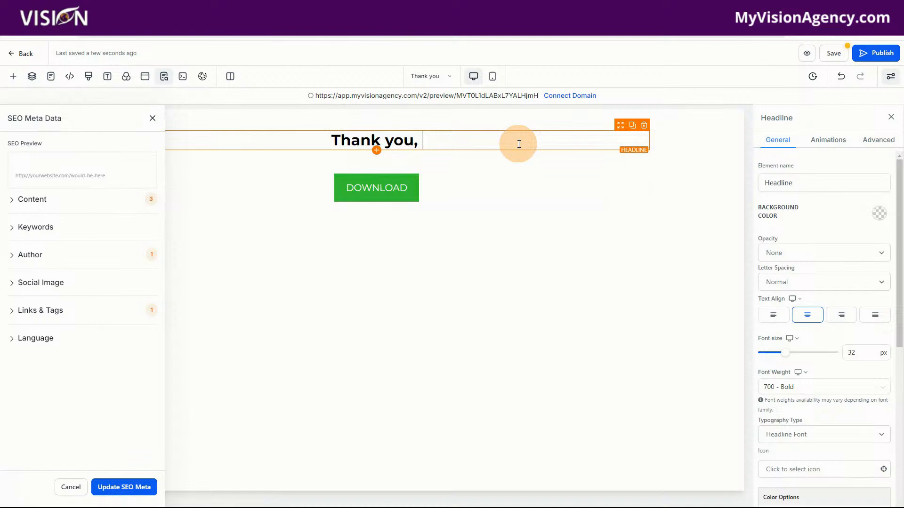
{"action": "type", "text": "{{"}
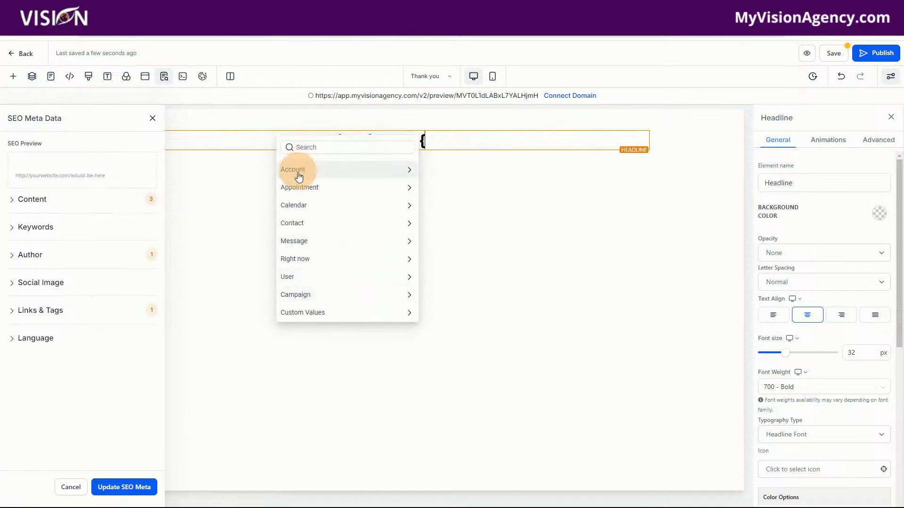
{"action": "left_click", "coordinate": [294, 222]}
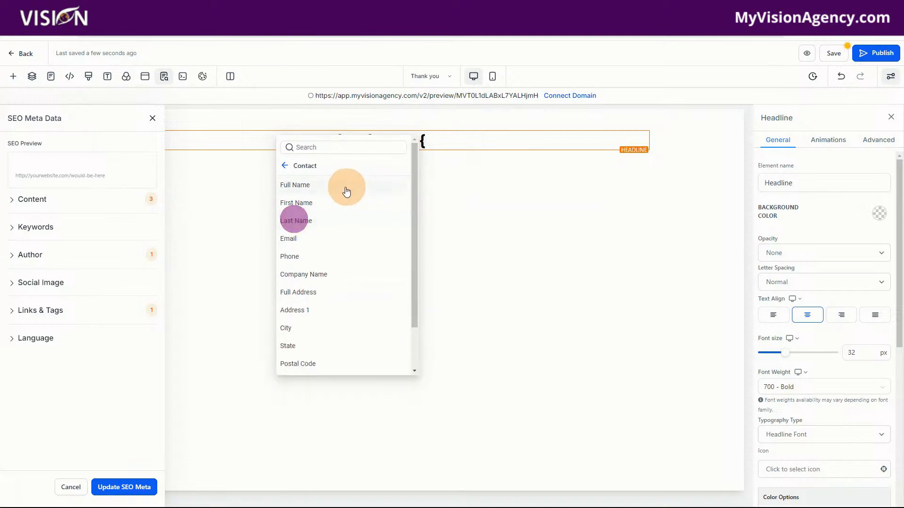
{"action": "left_click", "coordinate": [302, 203]}
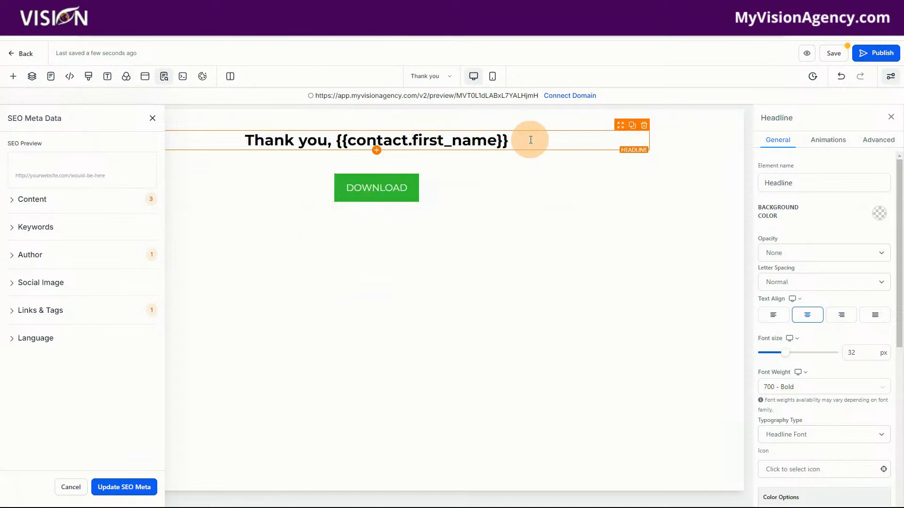
{"action": "type", "text": "!"}
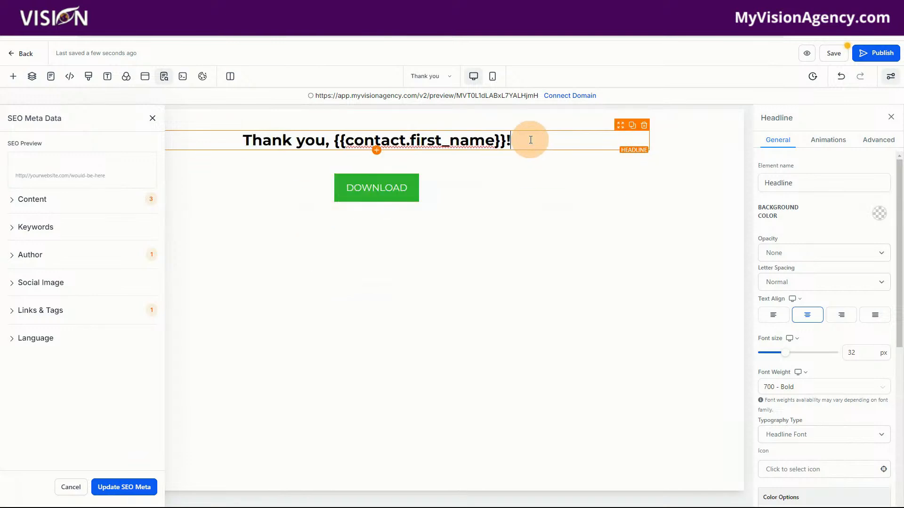
Duplicate the headline and replace the copy's text with "Check your email for the lead magnet."
{"action": "left_click", "coordinate": [632, 125]}
{"action": "left_click_drag", "start_coordinate": [229, 159], "coordinate": [517, 179]}
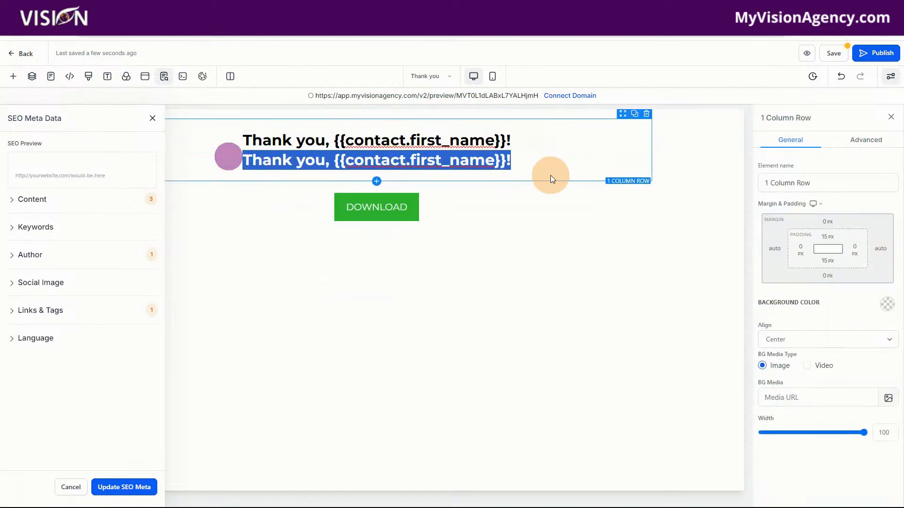
{"action": "type", "text": "Check your emai"}
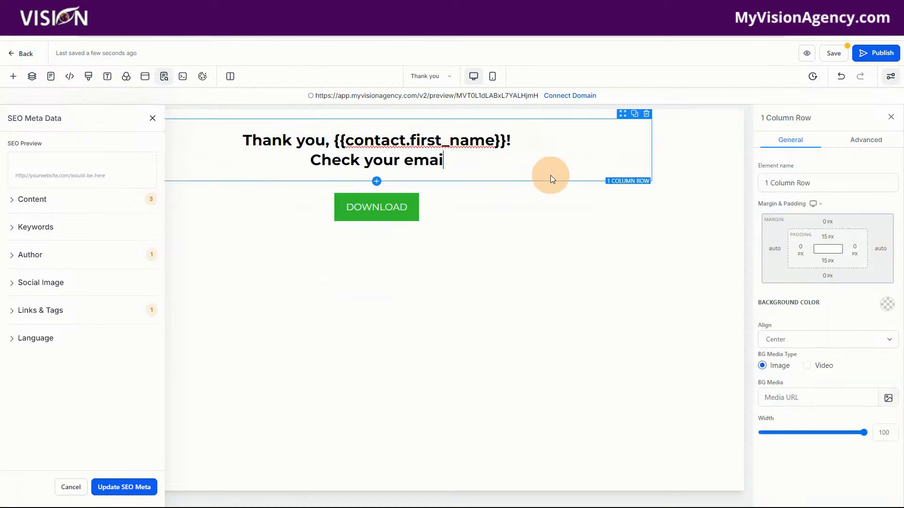
{"action": "type", "text": "l for the "}
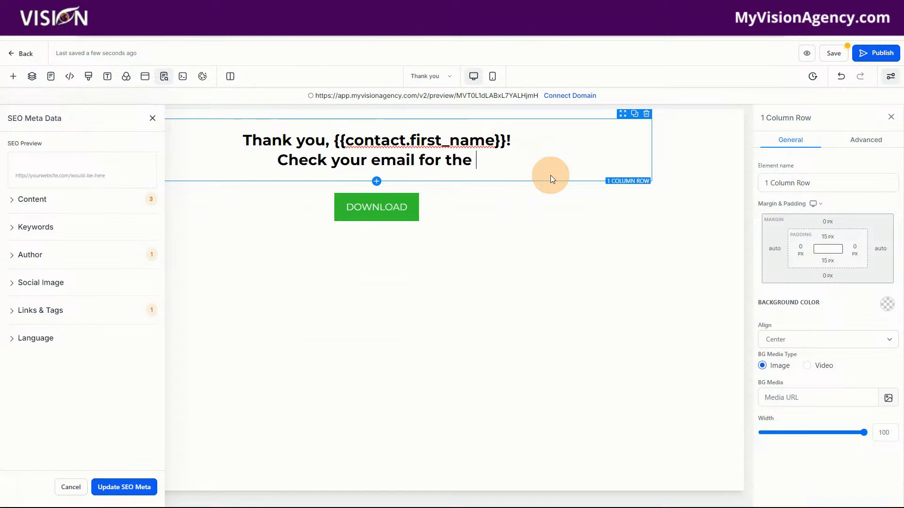
{"action": "type", "text": "lead"}
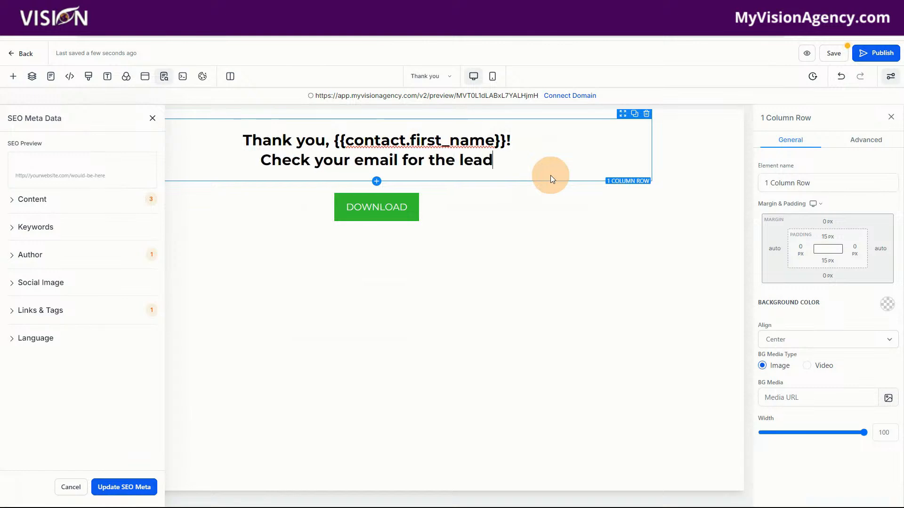
{"action": "type", "text": " magnet."}
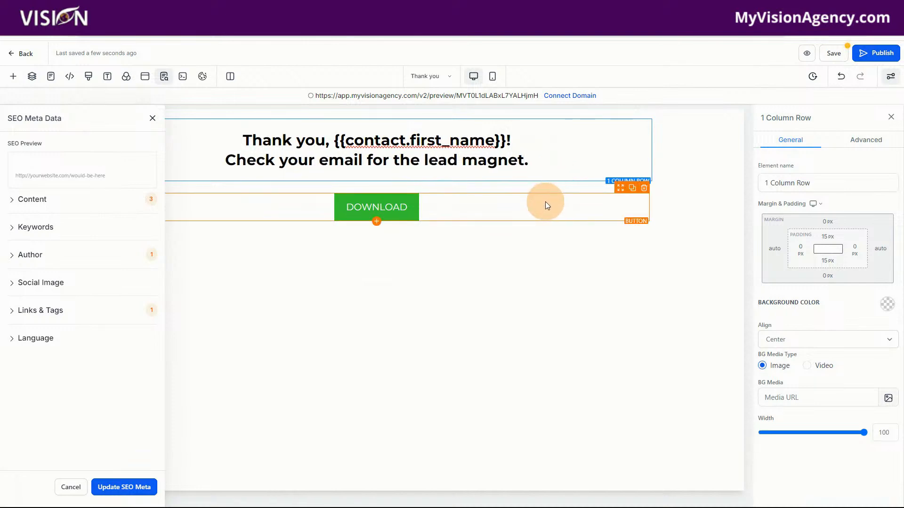
Change the green button's text to "Visit Website" and close the SEO Meta Data settings
{"action": "left_click", "coordinate": [400, 206]}
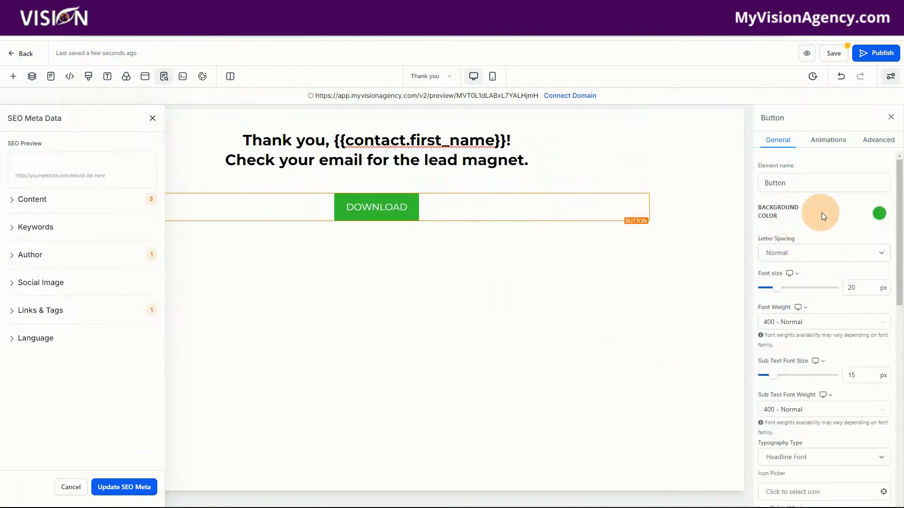
{"action": "scroll", "coordinate": [805, 438], "scroll_direction": "down", "scroll_amount": 7}
{"action": "scroll", "coordinate": [822, 481], "scroll_direction": "down", "scroll_amount": 2}
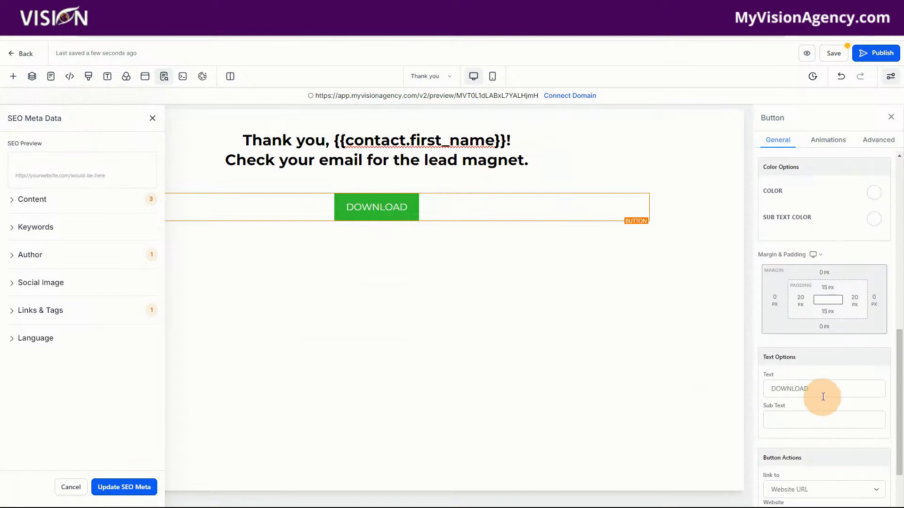
{"action": "left_click_drag", "start_coordinate": [821, 393], "coordinate": [748, 386]}
{"action": "type", "text": "Vi"}
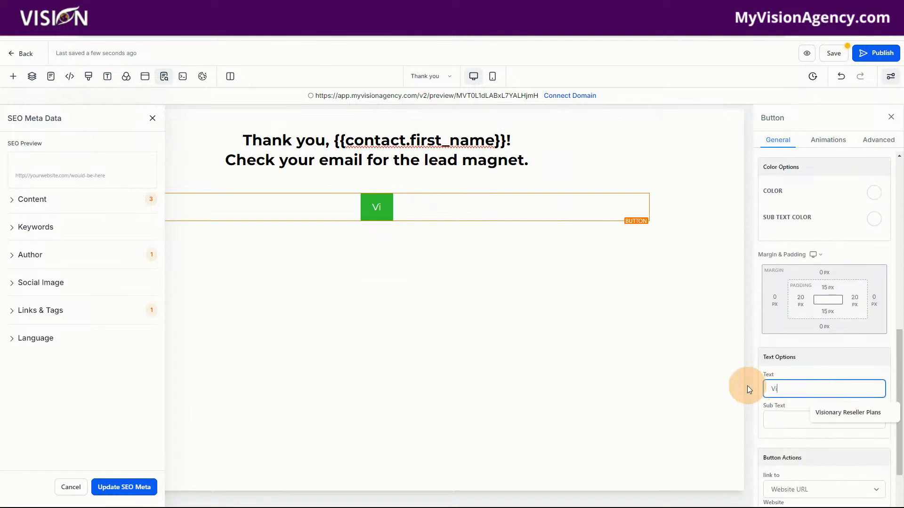
{"action": "type", "text": "sit Website"}
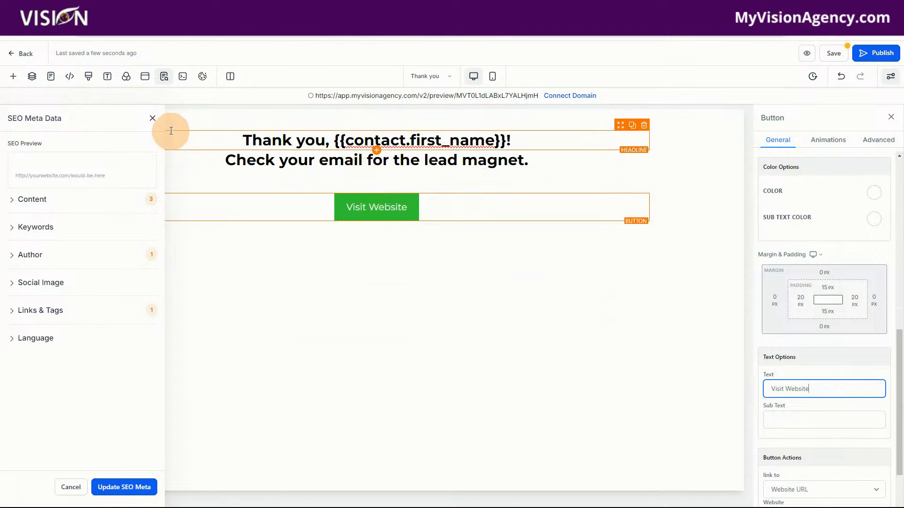
{"action": "left_click", "coordinate": [152, 118]}
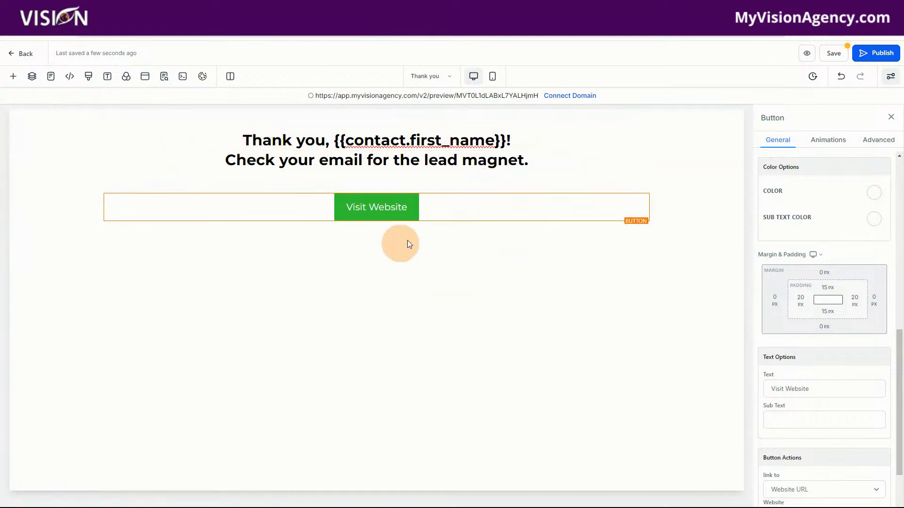
Save the Thank you page, leave its editor, and create a new blank automation workflow
{"action": "left_click", "coordinate": [832, 52]}
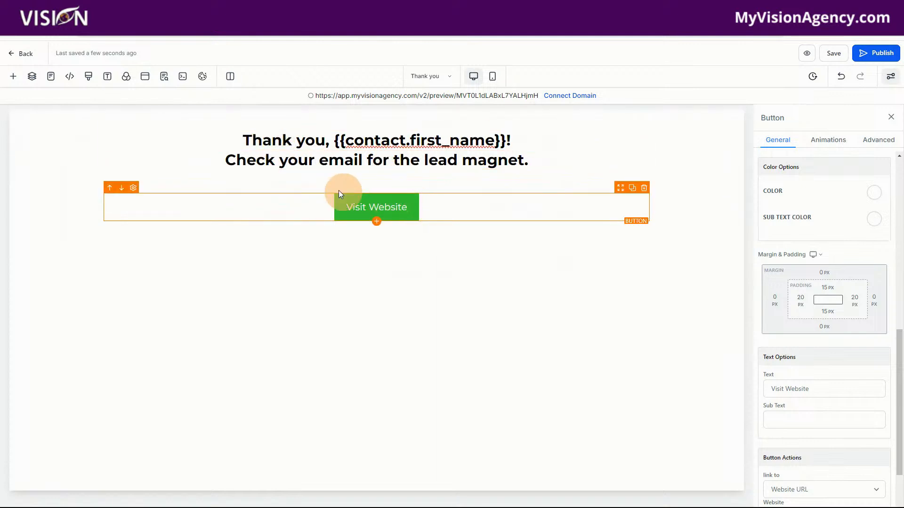
{"action": "left_click", "coordinate": [25, 54]}
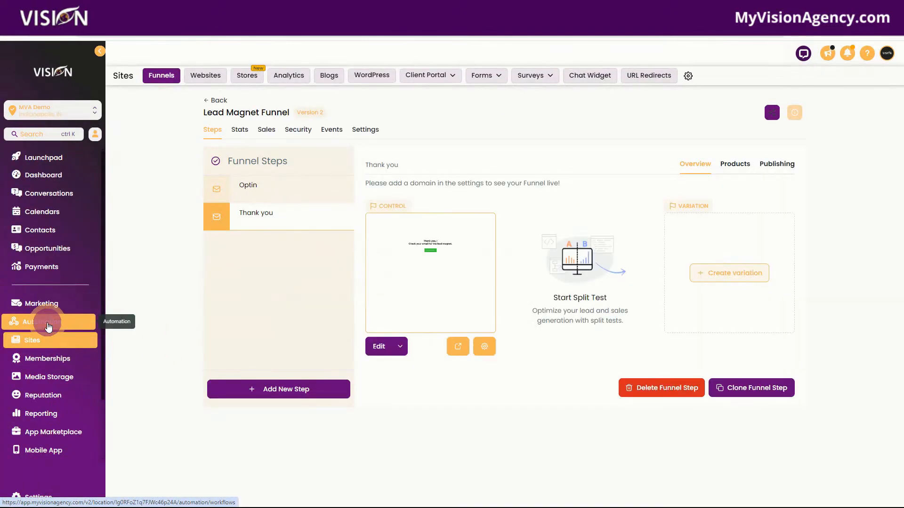
{"action": "left_click", "coordinate": [45, 322]}
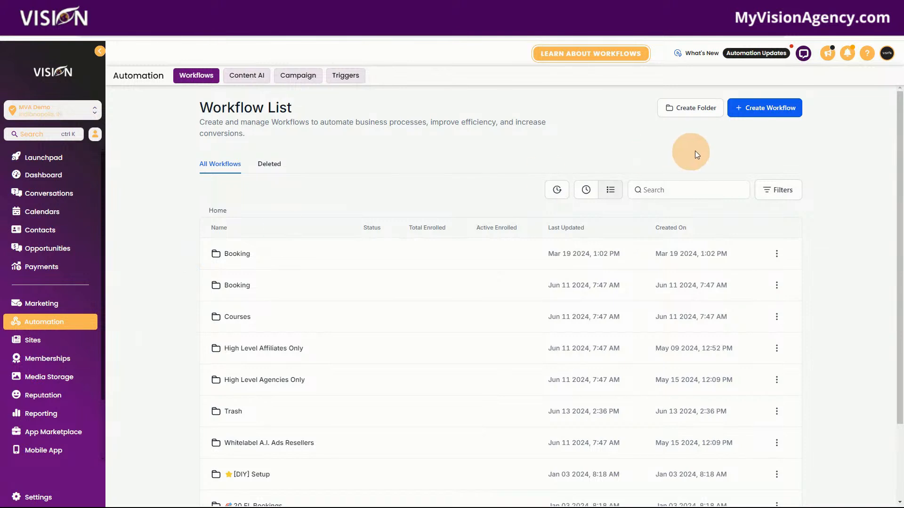
{"action": "left_click", "coordinate": [773, 109]}
{"action": "left_click", "coordinate": [762, 144]}
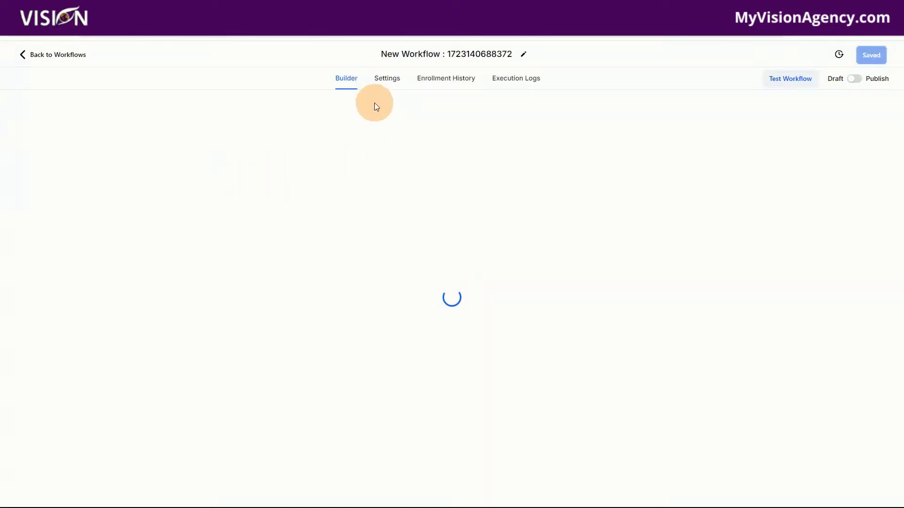
Rename the new workflow "Lead Magnet Funnel", dismissing the re-entry notice, and save it
{"action": "left_click", "coordinate": [384, 54]}
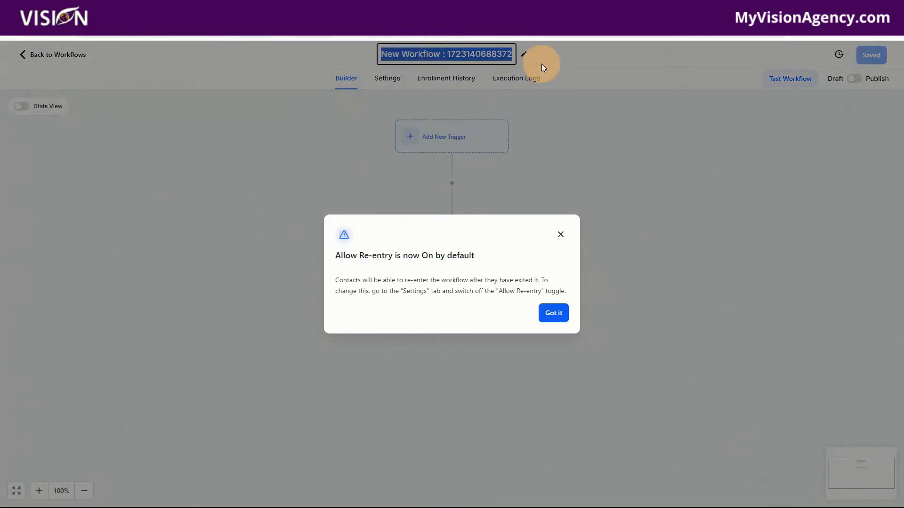
{"action": "left_click", "coordinate": [553, 313]}
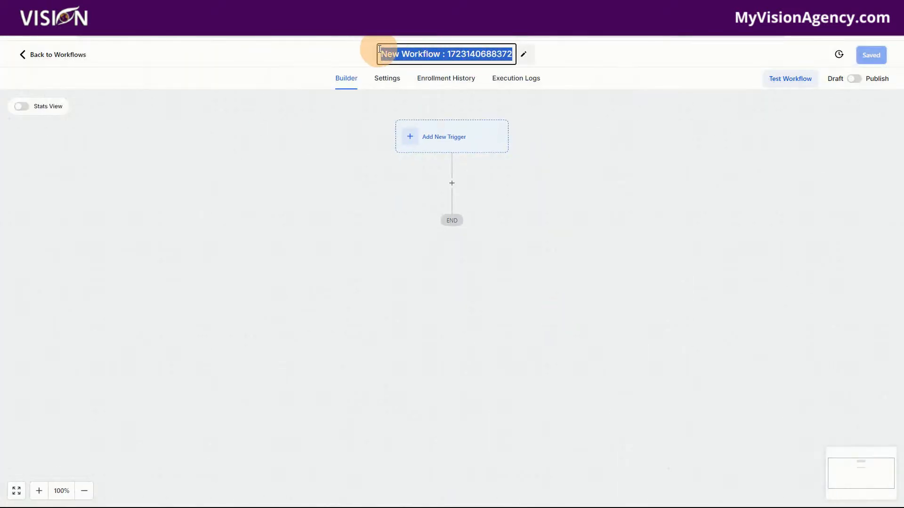
{"action": "type", "text": "Lead MA"}
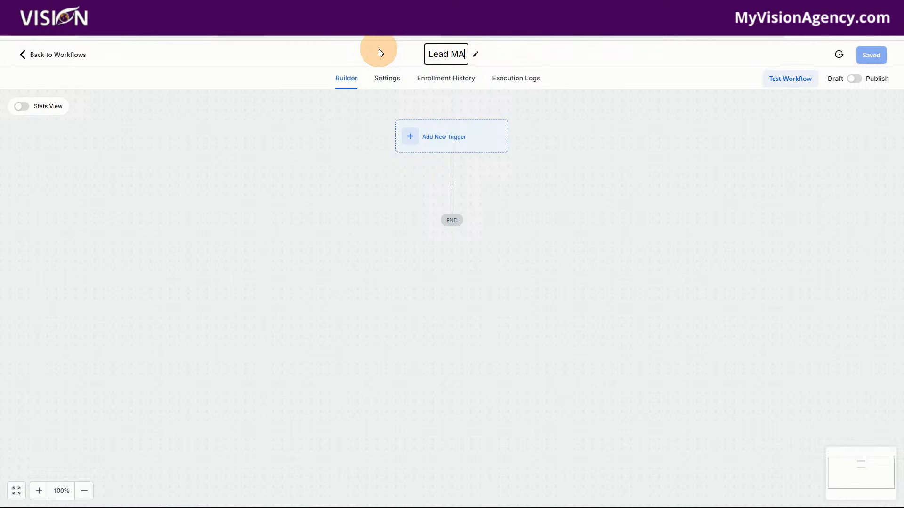
{"action": "key", "text": "BackSpace"}
{"action": "type", "text": "agnet "}
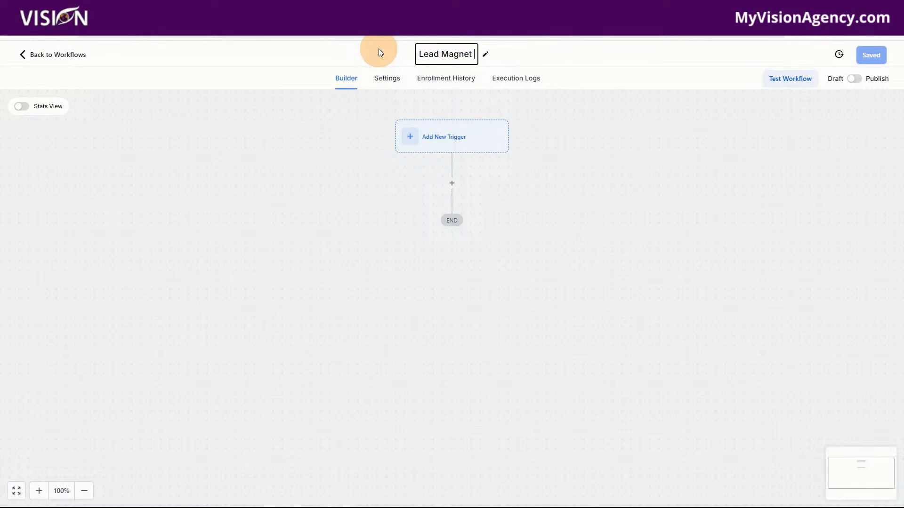
{"action": "type", "text": "Funnel"}
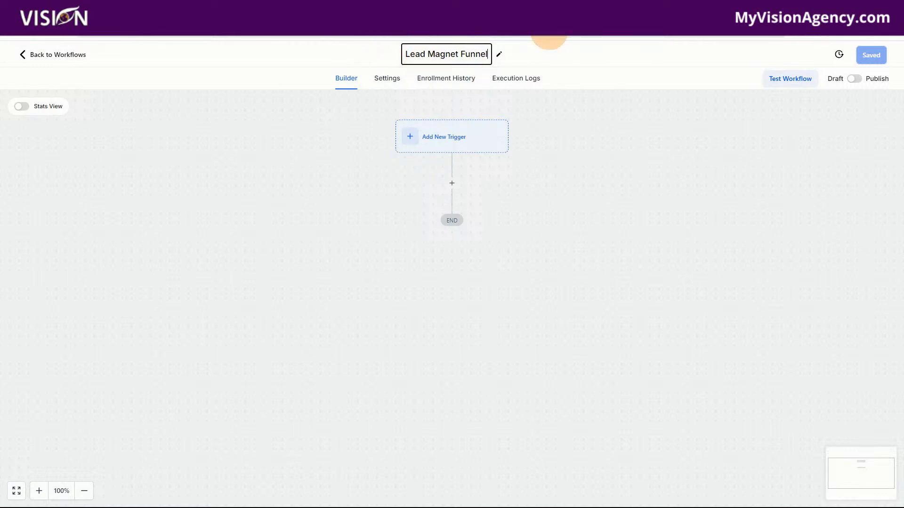
{"action": "left_click", "coordinate": [577, 61]}
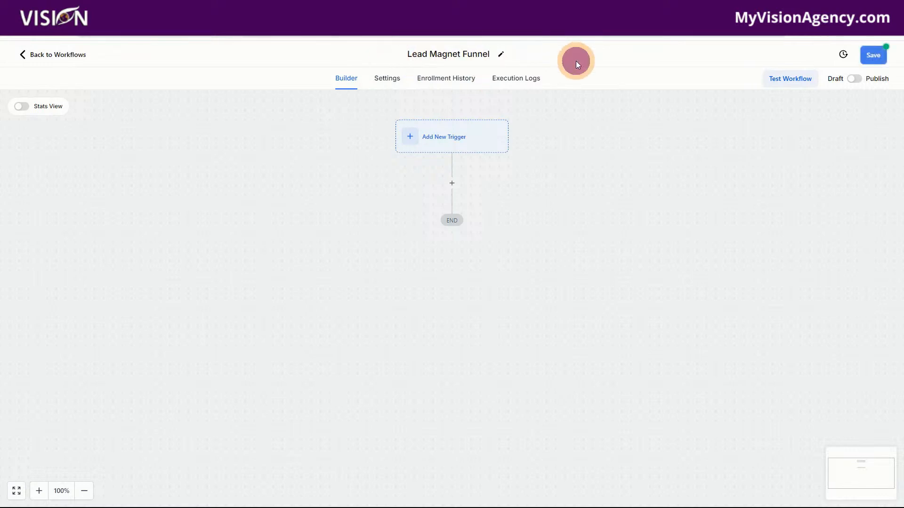
{"action": "left_click", "coordinate": [874, 55]}
Search the workflow triggers for "form" and choose the Form Submitted trigger
{"action": "left_click", "coordinate": [440, 140]}
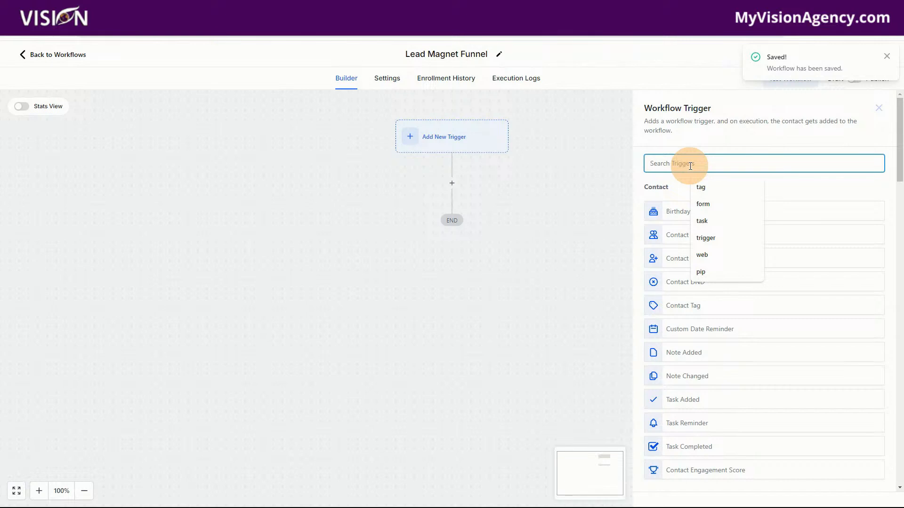
{"action": "type", "text": "fomr"}
{"action": "key", "text": "ctrl+a"}
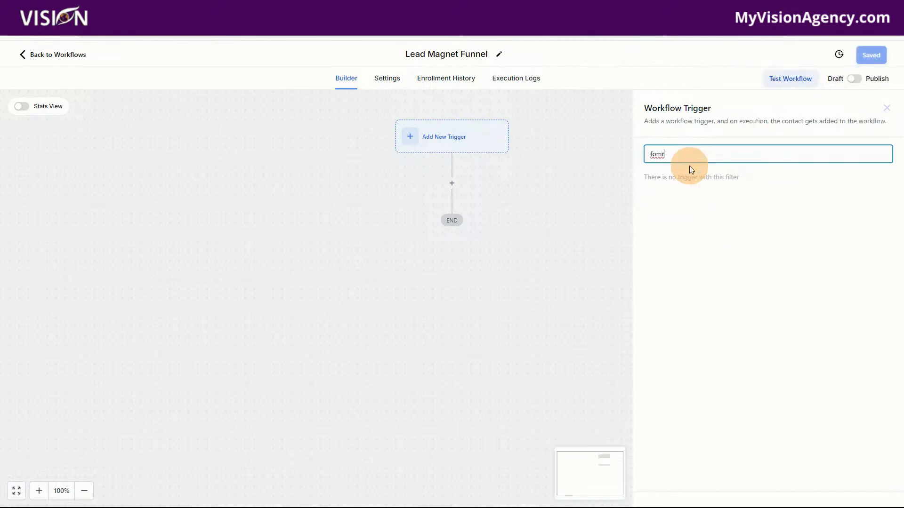
{"action": "type", "text": "form"}
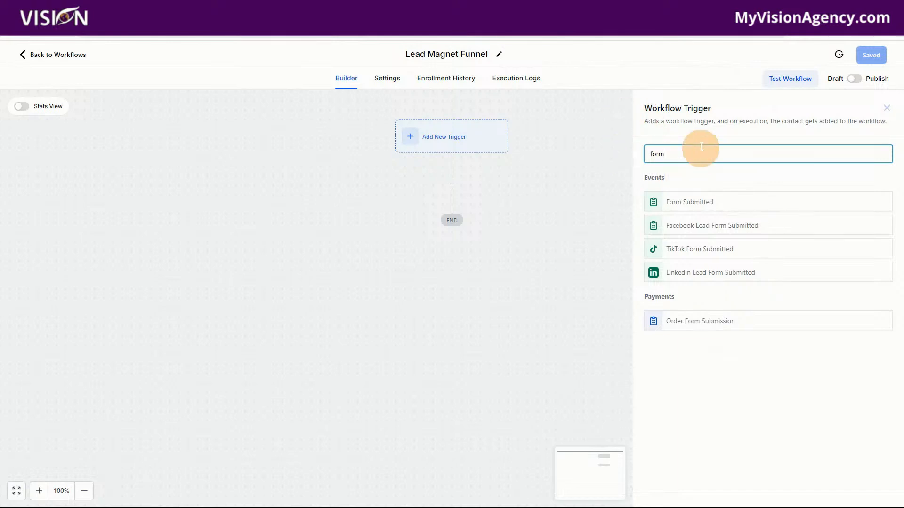
{"action": "left_click", "coordinate": [693, 203]}
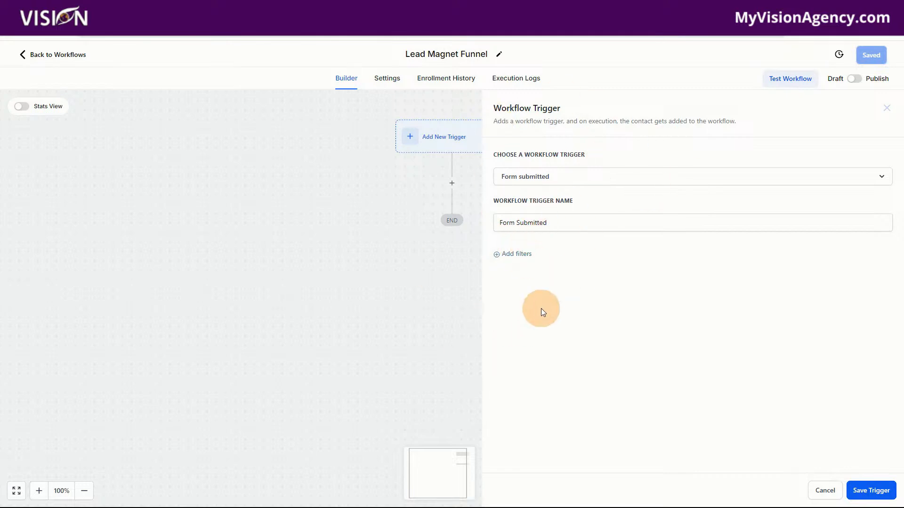
Add a filter to the Form Submitted trigger so that Form is "Lead Magnet Form"
{"action": "left_click", "coordinate": [525, 255]}
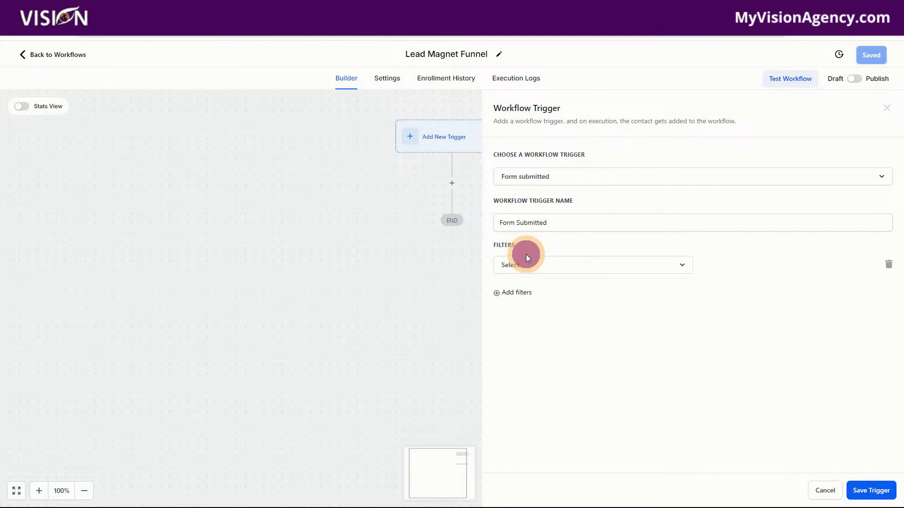
{"action": "left_click", "coordinate": [530, 268]}
{"action": "left_click", "coordinate": [515, 333]}
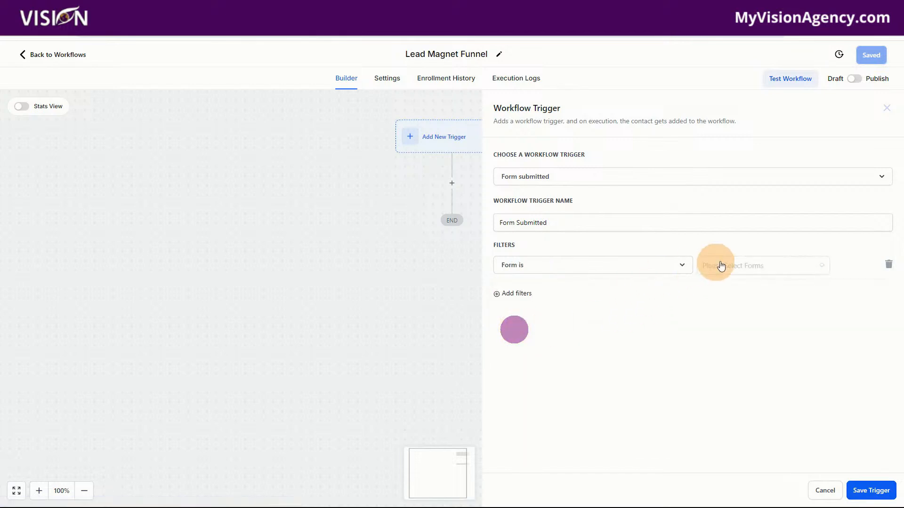
{"action": "left_click", "coordinate": [726, 265]}
{"action": "left_click", "coordinate": [731, 288]}
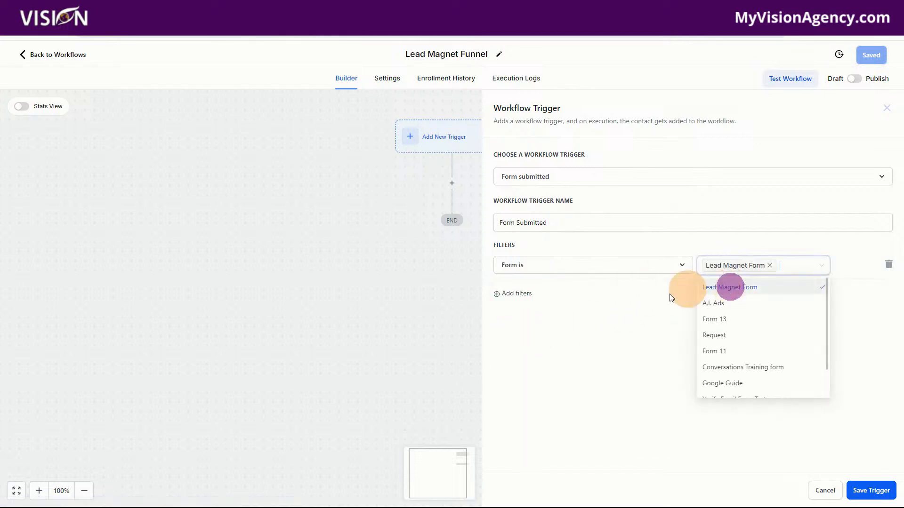
{"action": "left_click", "coordinate": [611, 359]}
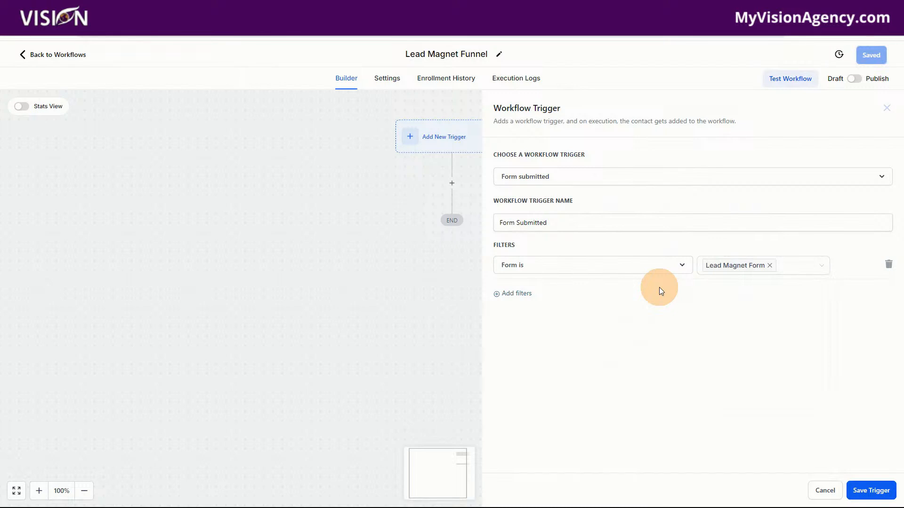
{"action": "left_click", "coordinate": [516, 293]}
{"action": "left_click", "coordinate": [584, 297]}
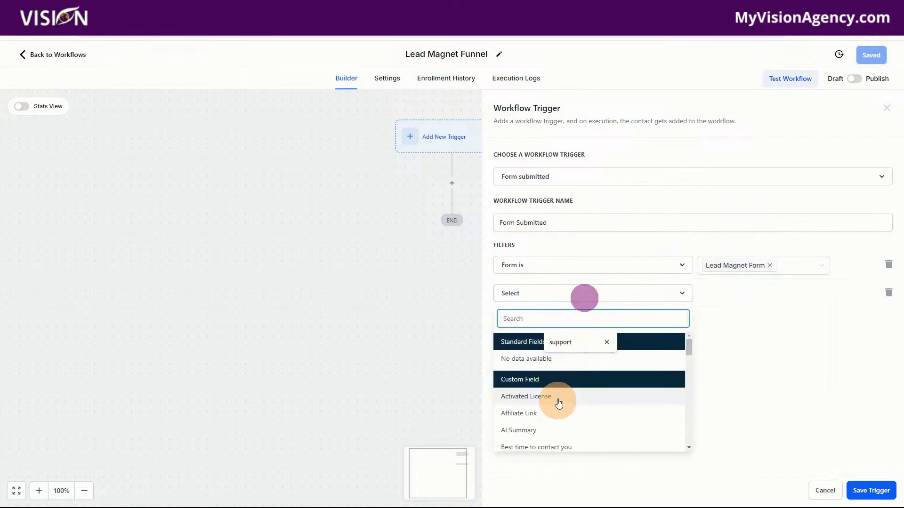
{"action": "left_click", "coordinate": [807, 362]}
{"action": "left_click", "coordinate": [890, 294]}
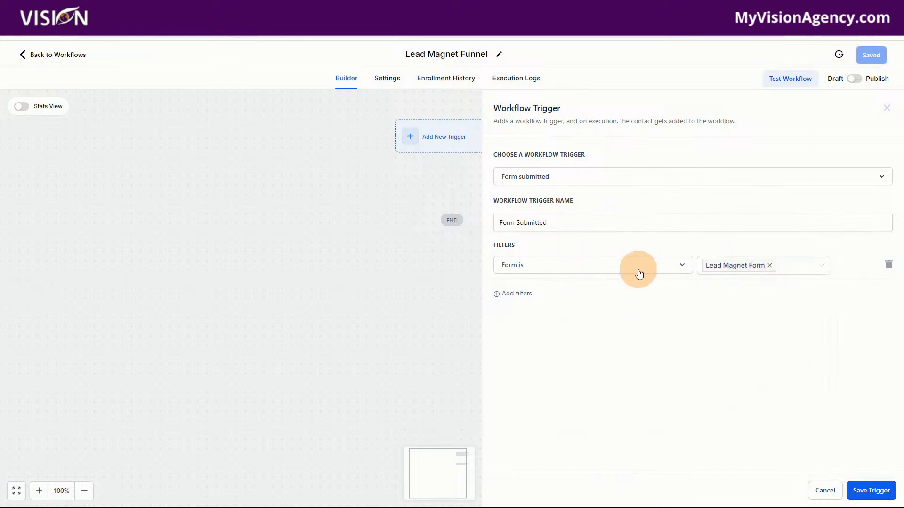
Save the trigger and add a Send Email action below it in the workflow
{"action": "left_click", "coordinate": [884, 491]}
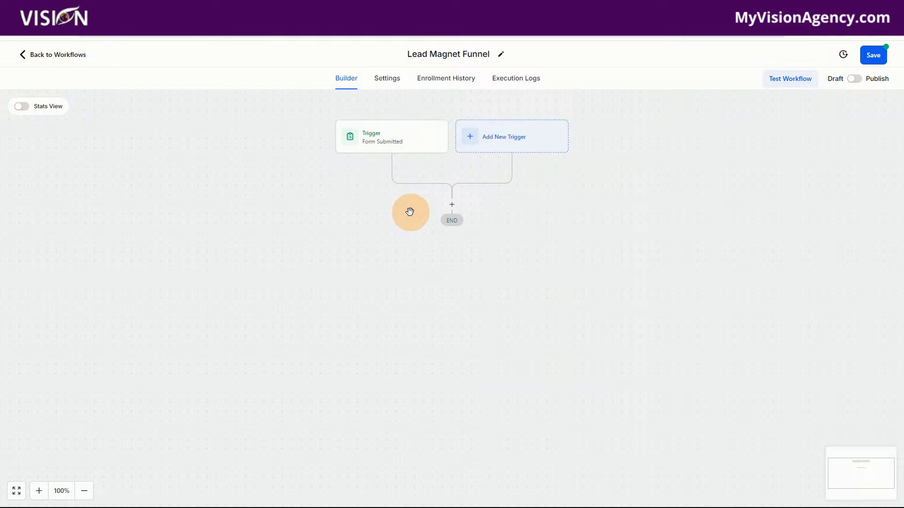
{"action": "left_click", "coordinate": [451, 207]}
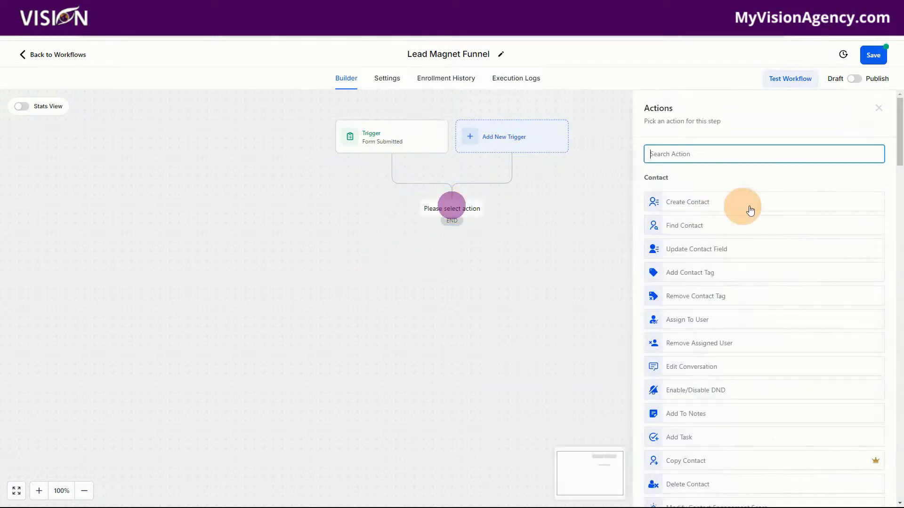
{"action": "type", "text": "email"}
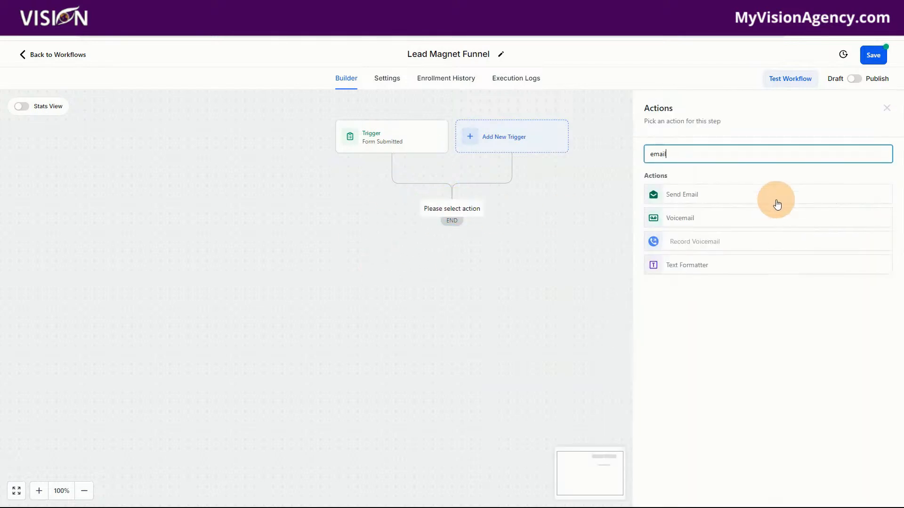
{"action": "left_click", "coordinate": [676, 196]}
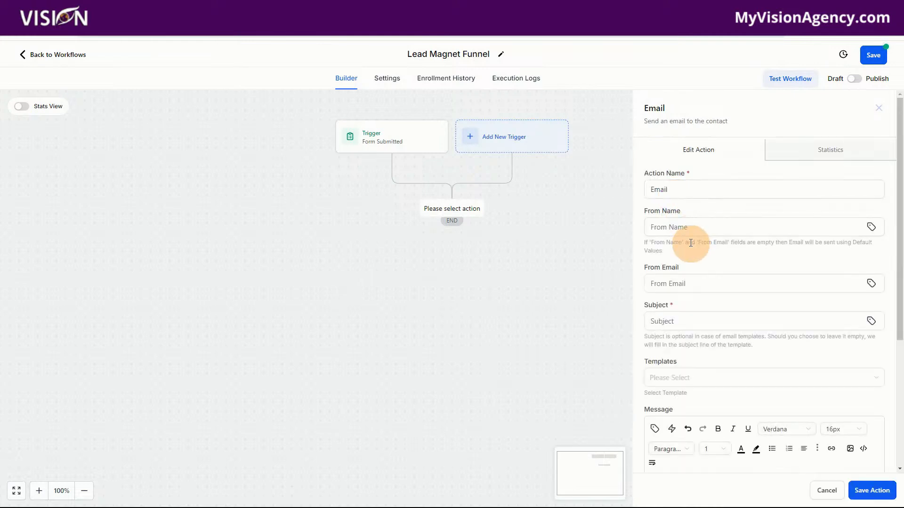
Set the email's subject to "Here is your checklist"
{"action": "left_click", "coordinate": [682, 228]}
{"action": "left_click", "coordinate": [676, 325]}
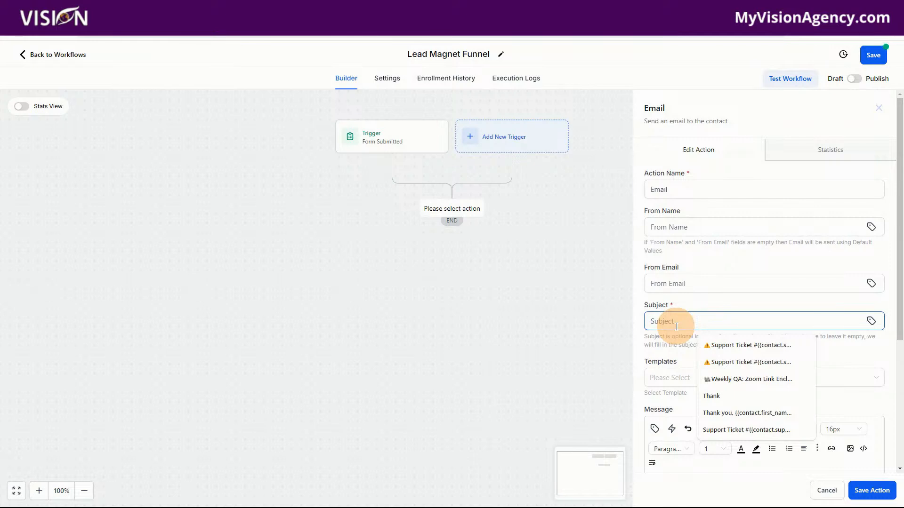
{"action": "type", "text": "Her e"}
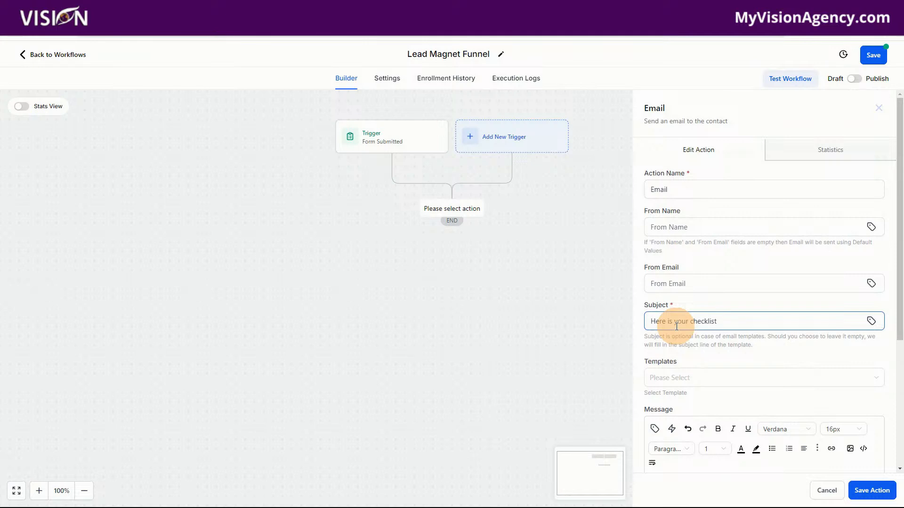
Write the email message "Hey there {{contact.first_name}}," with the contact's First Name custom value, followed by "Here is your lead magnet."
{"action": "scroll", "coordinate": [690, 348], "scroll_direction": "down", "scroll_amount": 4}
{"action": "left_click", "coordinate": [673, 291]}
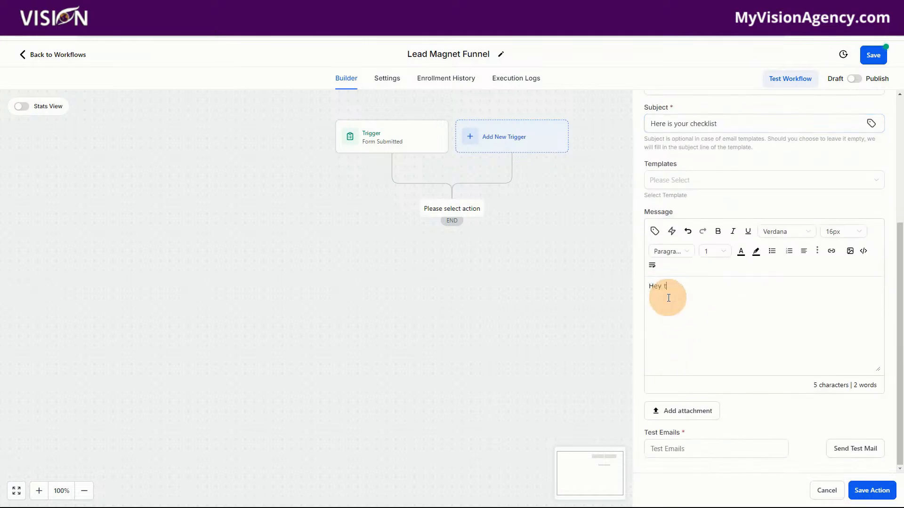
{"action": "left_click", "coordinate": [654, 230]}
{"action": "left_click", "coordinate": [609, 280]}
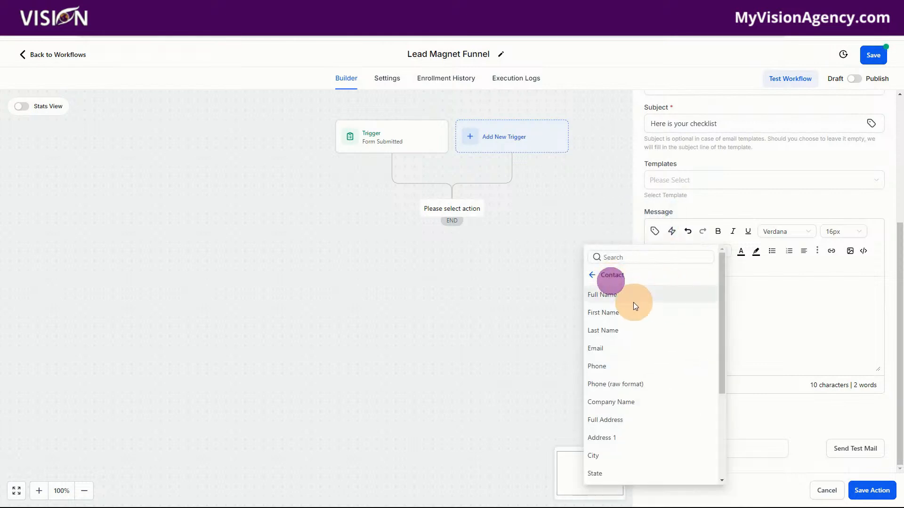
{"action": "left_click", "coordinate": [613, 312]}
{"action": "type", "text": ","}
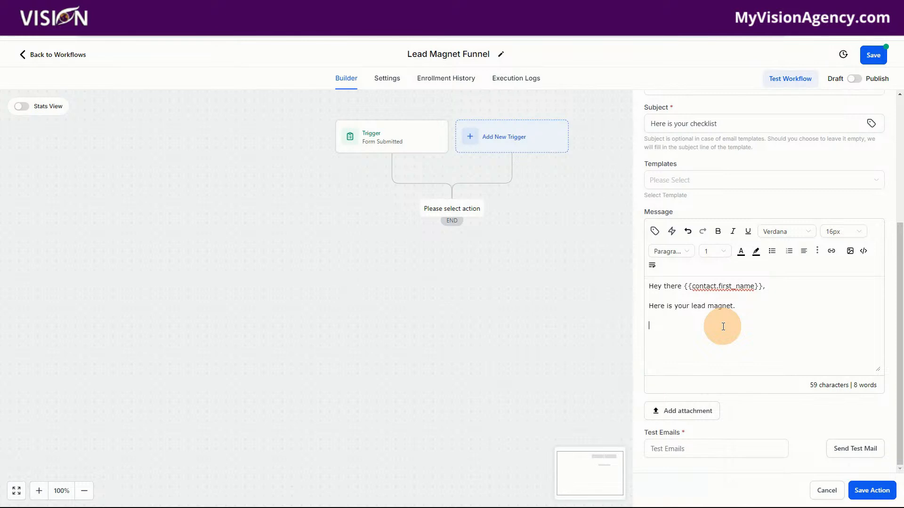
Paste the lead magnet PDF's link below the message text and replace its displayed text with "DOWNLOAD"
{"action": "left_click", "coordinate": [657, 326]}
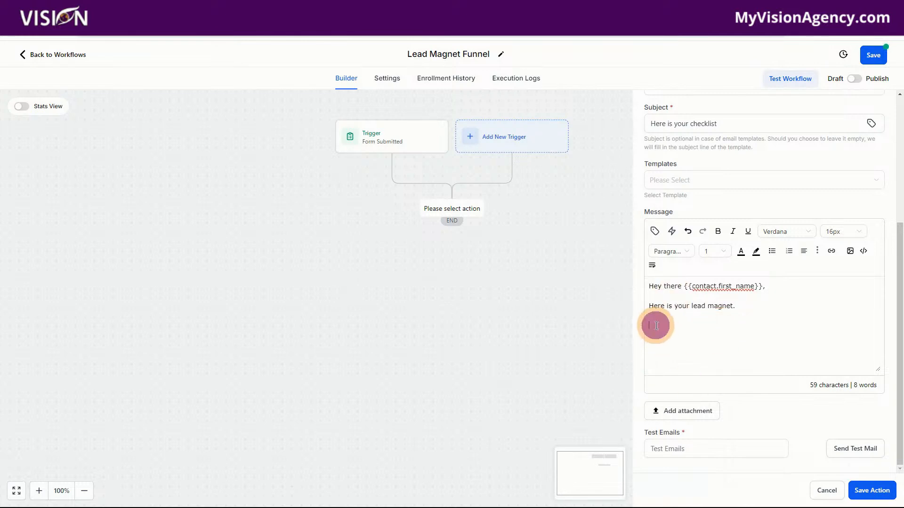
{"action": "type", "text": "https://storage.googleapis.com/msgsndr/Ig0RFoZ1q7FJWc46p24A/media/66b505dffef5c30edc1b304f.pdf"}
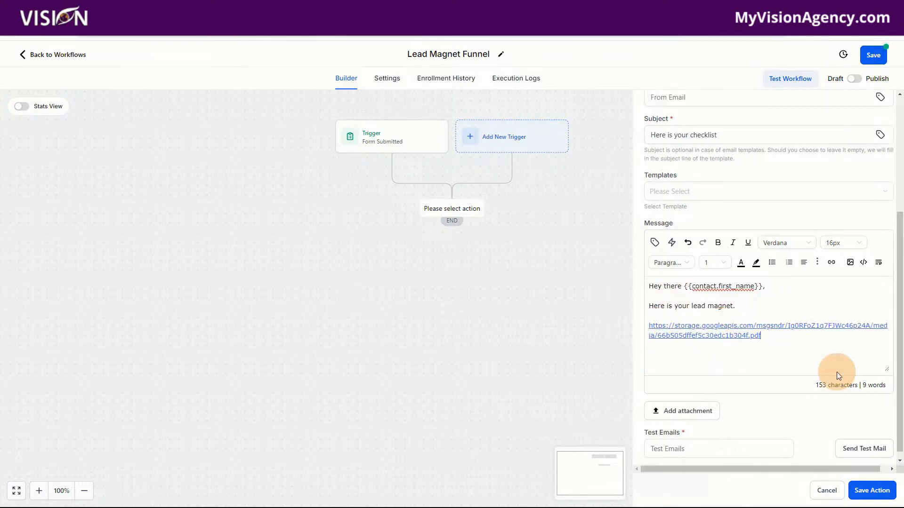
{"action": "left_click_drag", "start_coordinate": [778, 342], "coordinate": [650, 330]}
{"action": "key", "text": "BackSpace"}
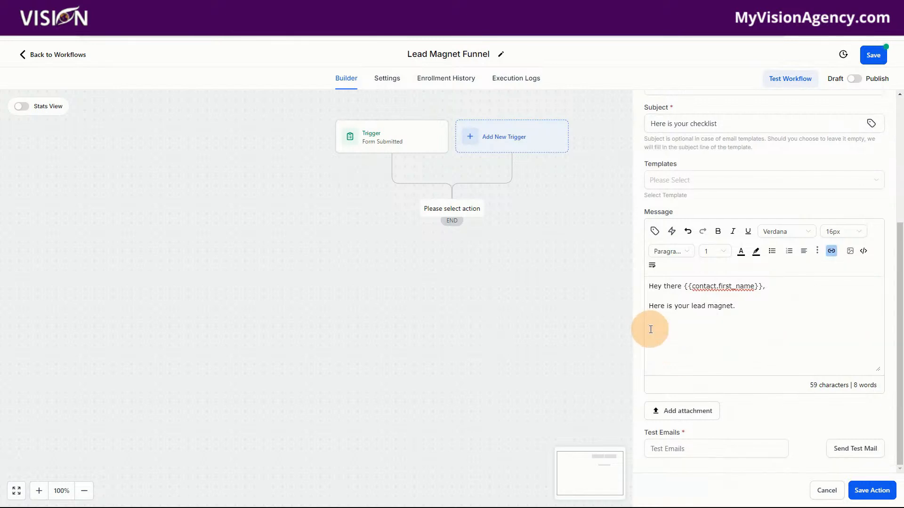
{"action": "left_click", "coordinate": [890, 242]}
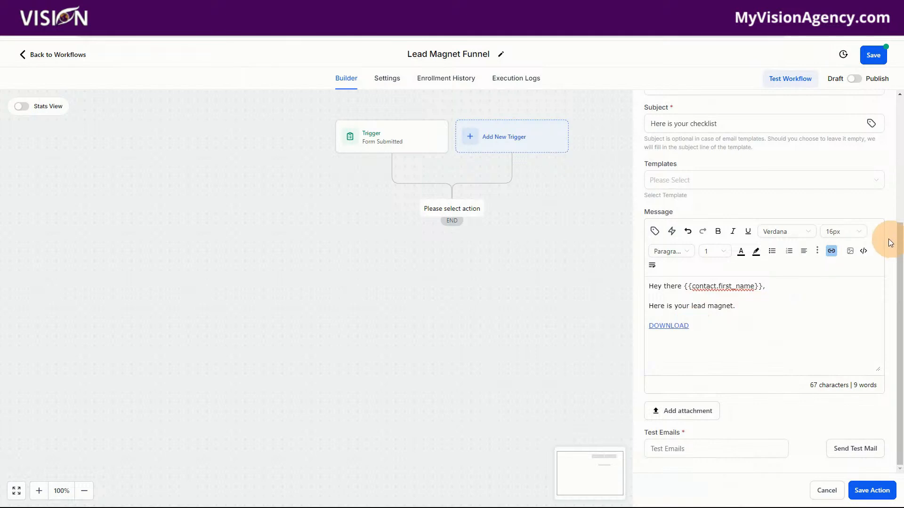
Check the URL set for the DOWNLOAD link in the email message, leaving the link settings as they are
{"action": "left_click", "coordinate": [831, 251]}
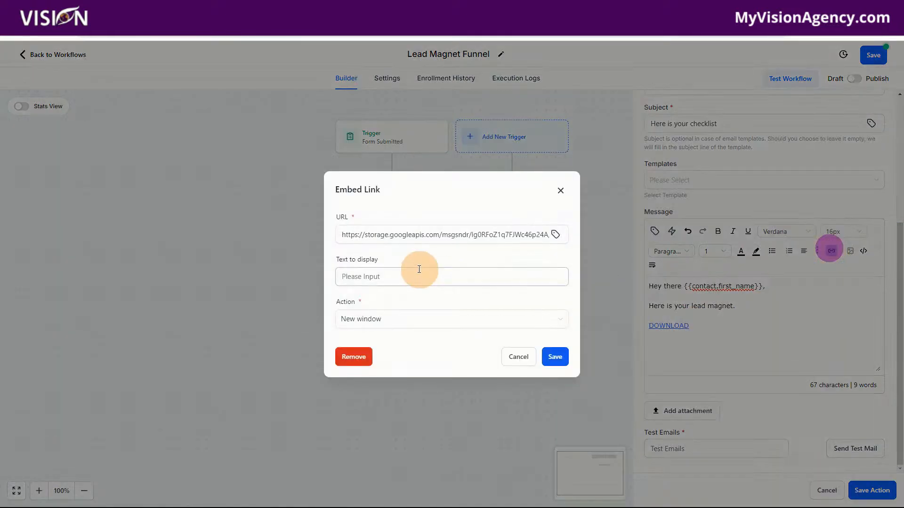
{"action": "left_click", "coordinate": [340, 235]}
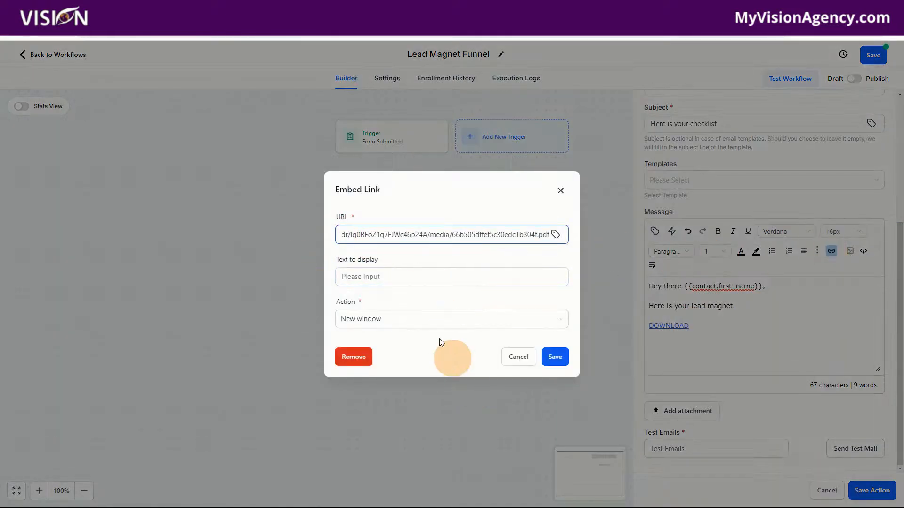
{"action": "left_click", "coordinate": [519, 357]}
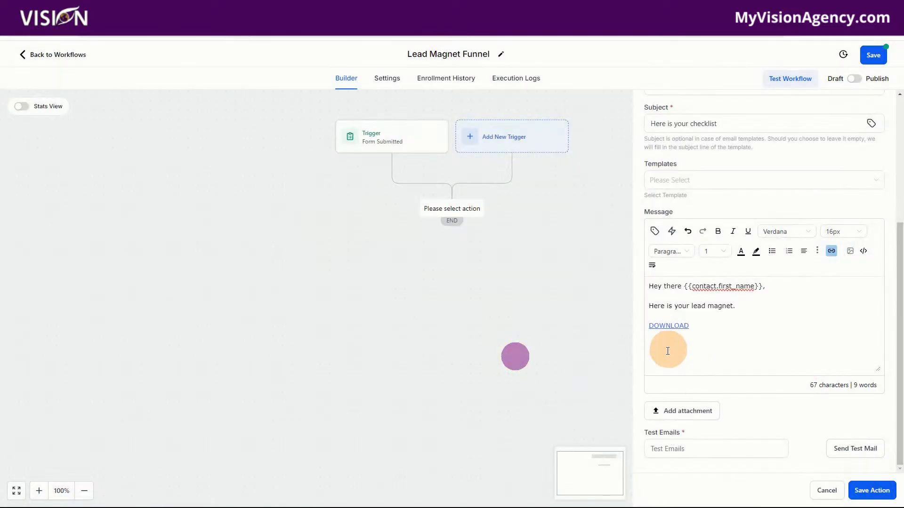
{"action": "left_click", "coordinate": [695, 348]}
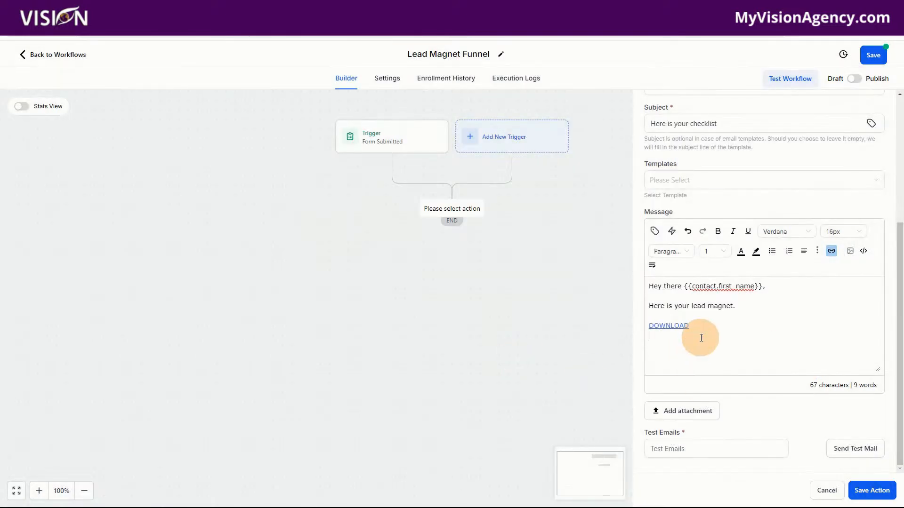
{"action": "left_click", "coordinate": [683, 411]}
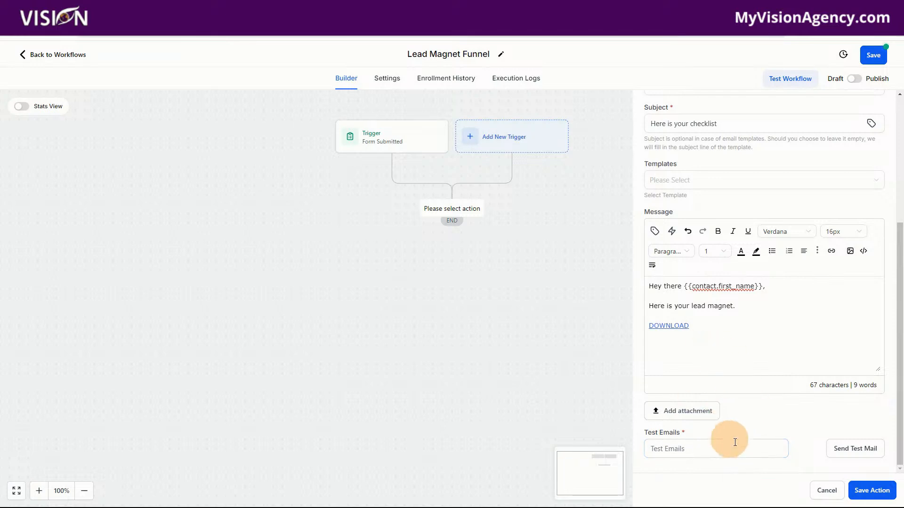
{"action": "left_click", "coordinate": [702, 330]}
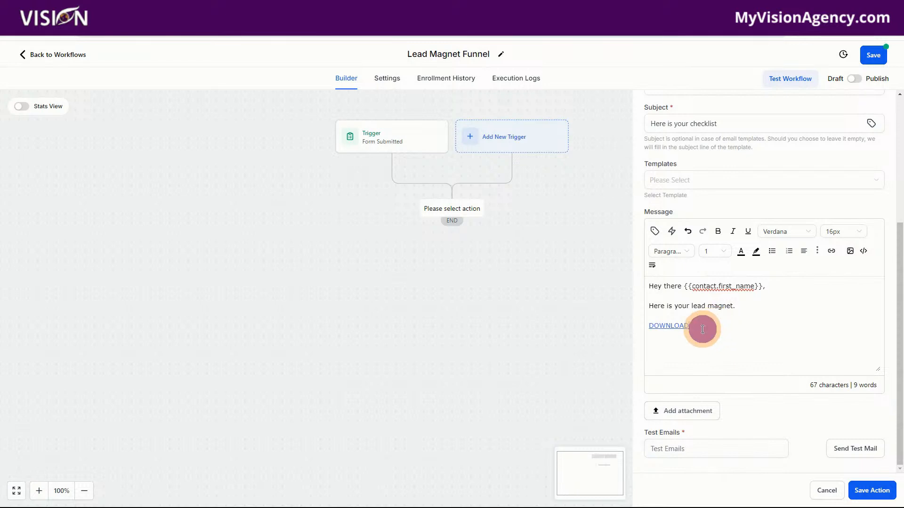
{"action": "left_click_drag", "start_coordinate": [702, 330], "coordinate": [648, 327]}
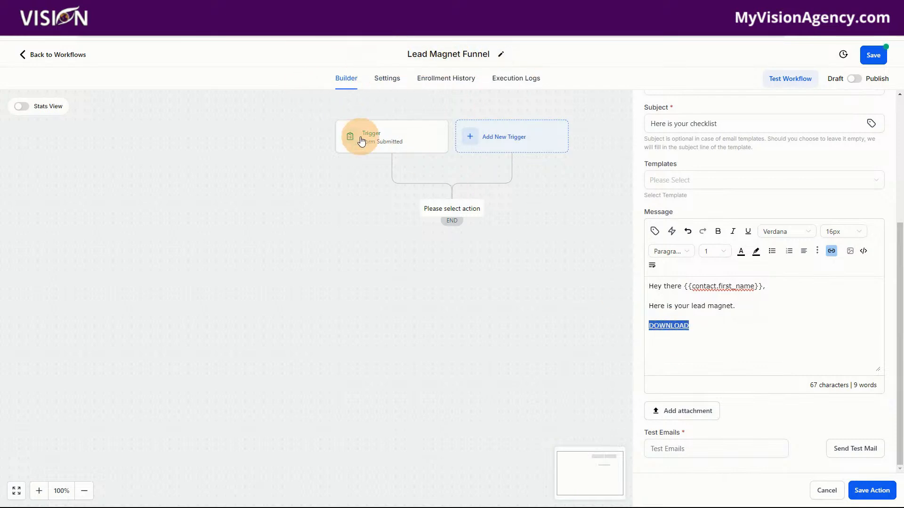
{"action": "left_click", "coordinate": [710, 327]}
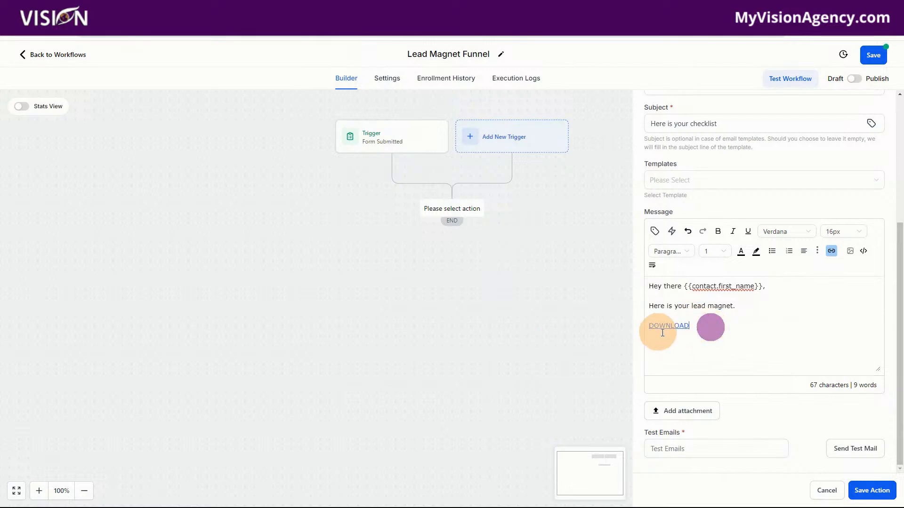
{"action": "left_click", "coordinate": [698, 341]}
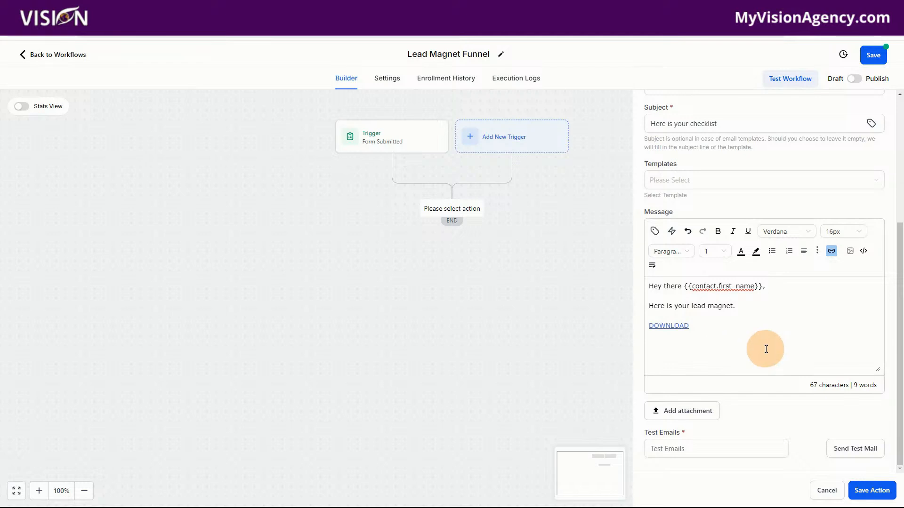
Save the email action, switch the Lead Magnet Funnel workflow from Draft to Publish and save the workflow
{"action": "left_click", "coordinate": [873, 499]}
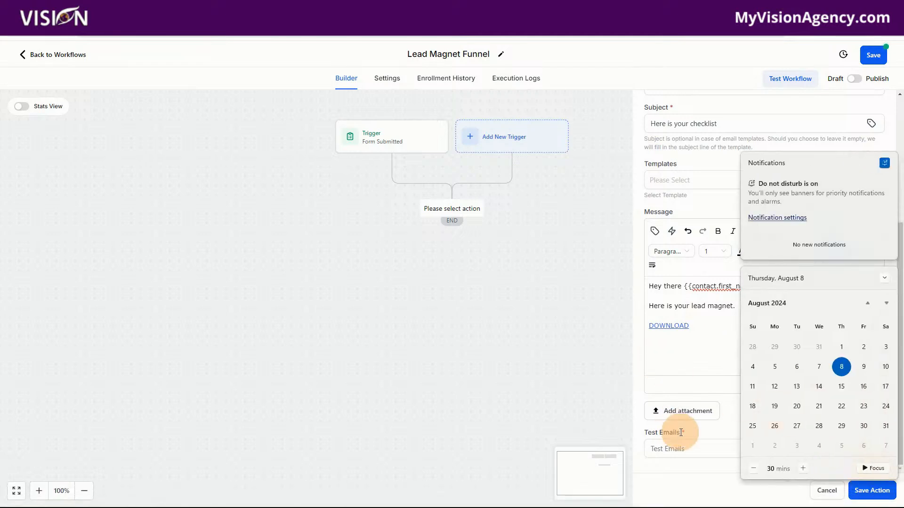
{"action": "left_click", "coordinate": [672, 473]}
{"action": "left_click", "coordinate": [876, 490]}
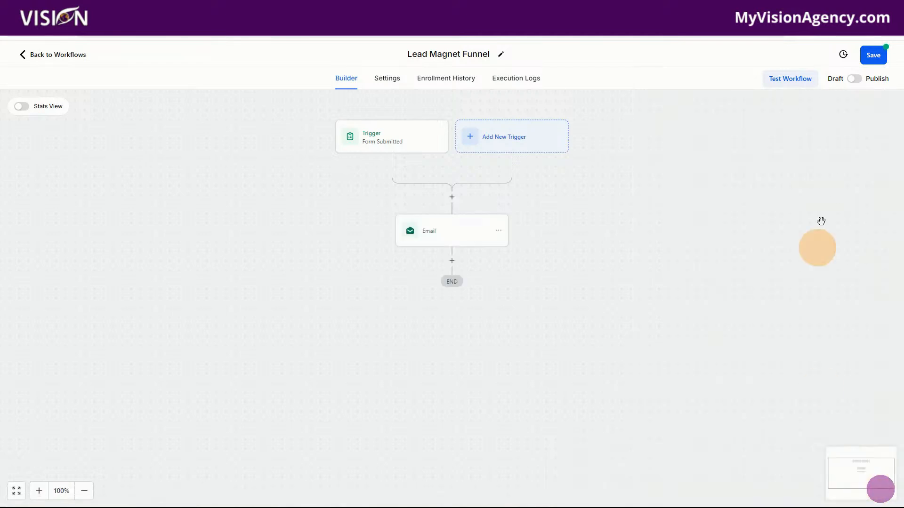
{"action": "left_click", "coordinate": [881, 53]}
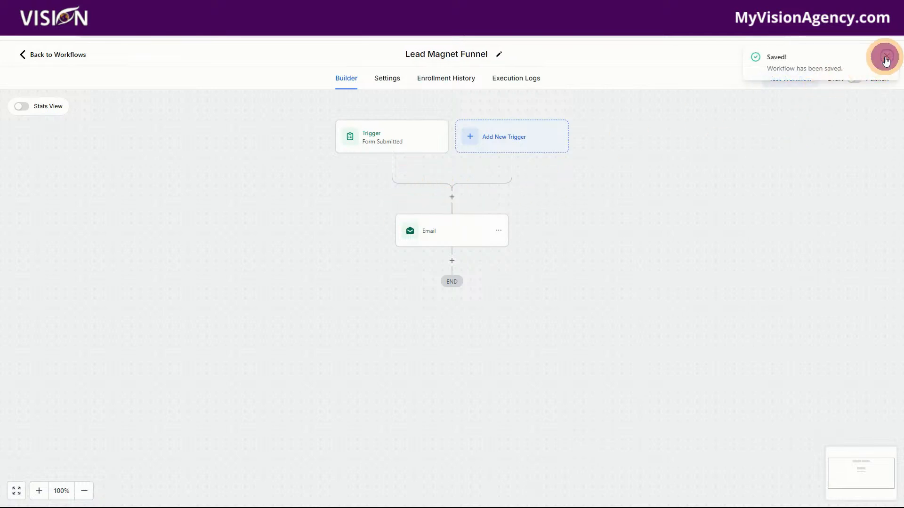
{"action": "left_click", "coordinate": [886, 58]}
{"action": "left_click", "coordinate": [855, 79]}
{"action": "left_click", "coordinate": [871, 55]}
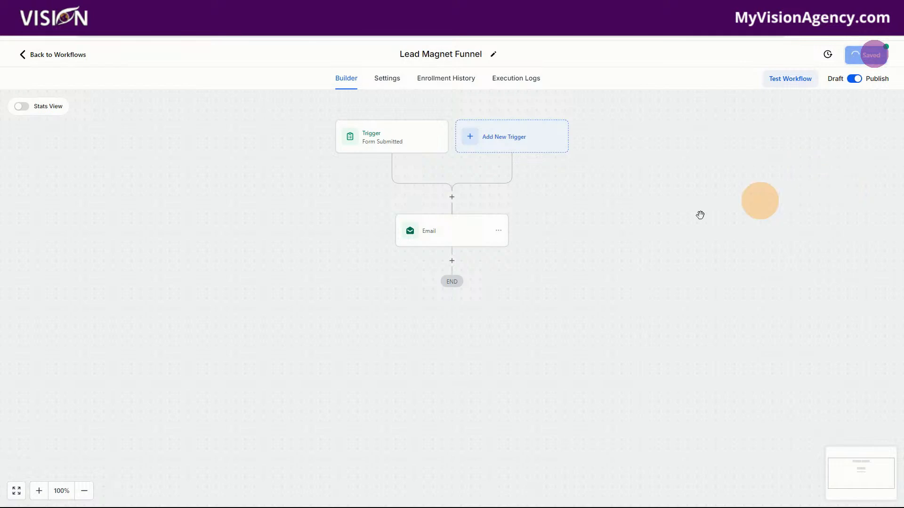
Reopen the workflow's email action and examine the DOWNLOAD link in its message
{"action": "left_click", "coordinate": [452, 232]}
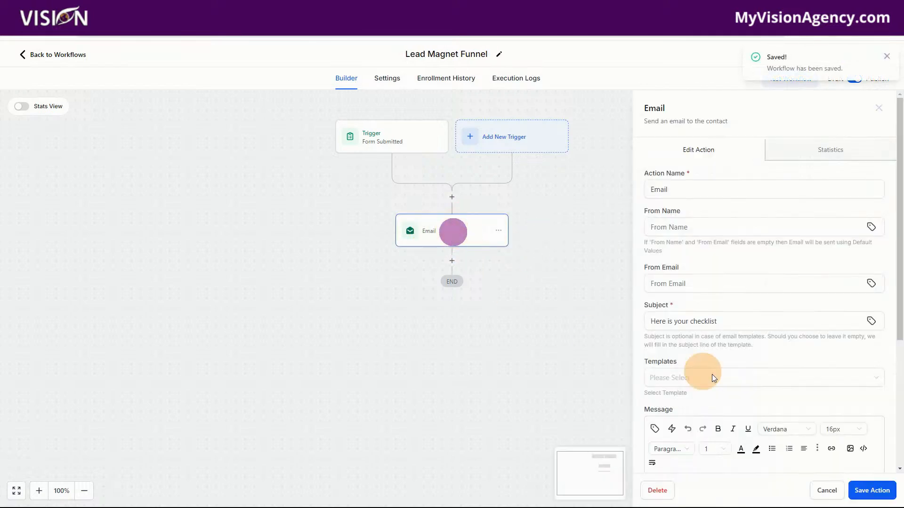
{"action": "scroll", "coordinate": [716, 363], "scroll_direction": "down", "scroll_amount": 4}
{"action": "left_click_drag", "start_coordinate": [700, 328], "coordinate": [645, 326]}
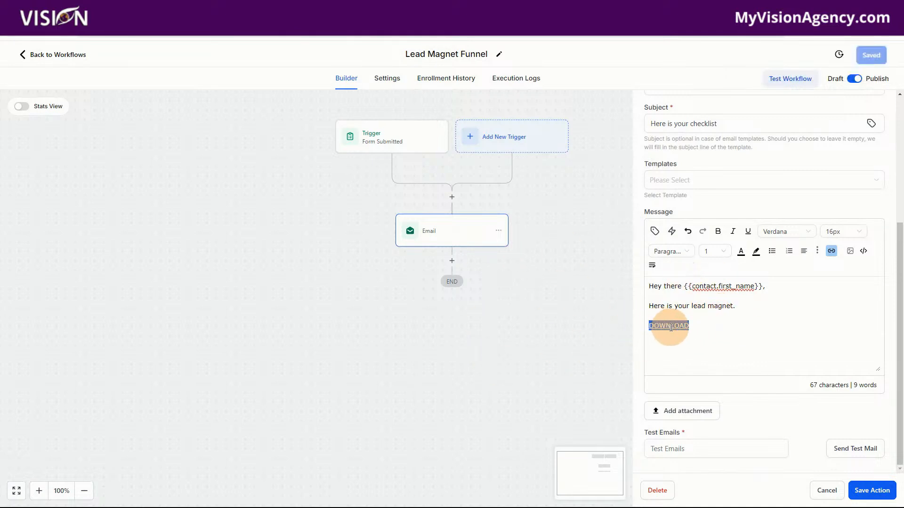
{"action": "left_click", "coordinate": [710, 328]}
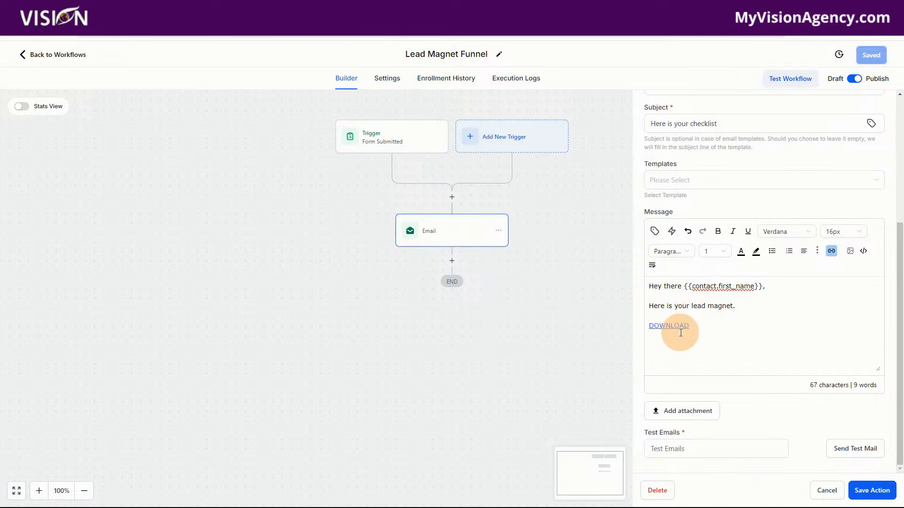
{"action": "left_click_drag", "start_coordinate": [690, 327], "coordinate": [649, 329]}
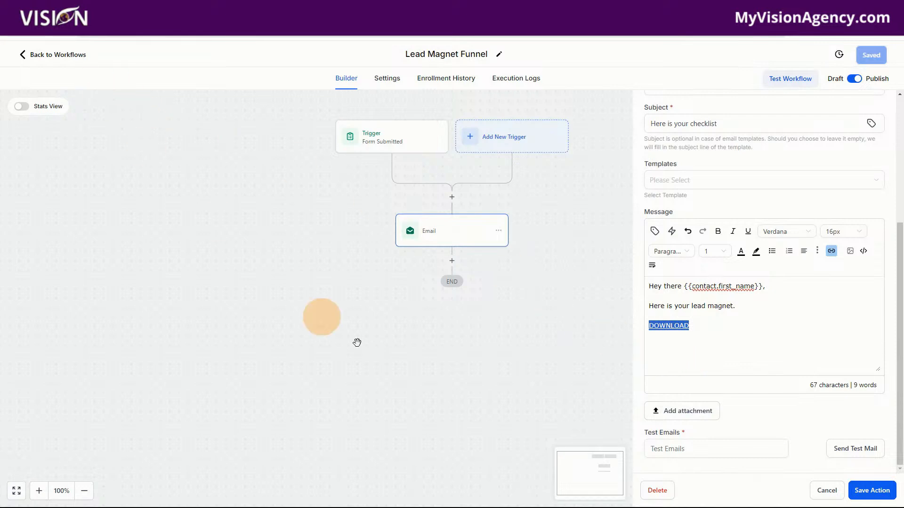
Leave the workflow and open the list of trigger links under Conversations
{"action": "left_click", "coordinate": [63, 56]}
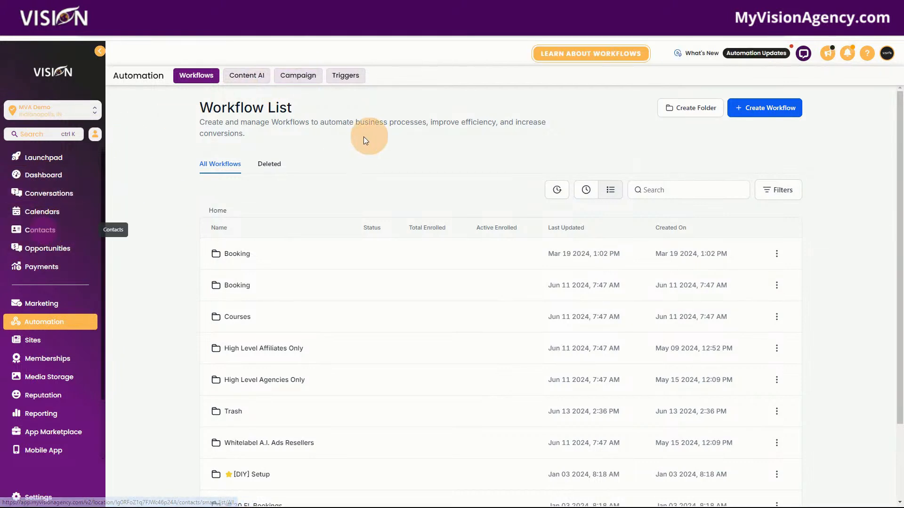
{"action": "left_click", "coordinate": [48, 195]}
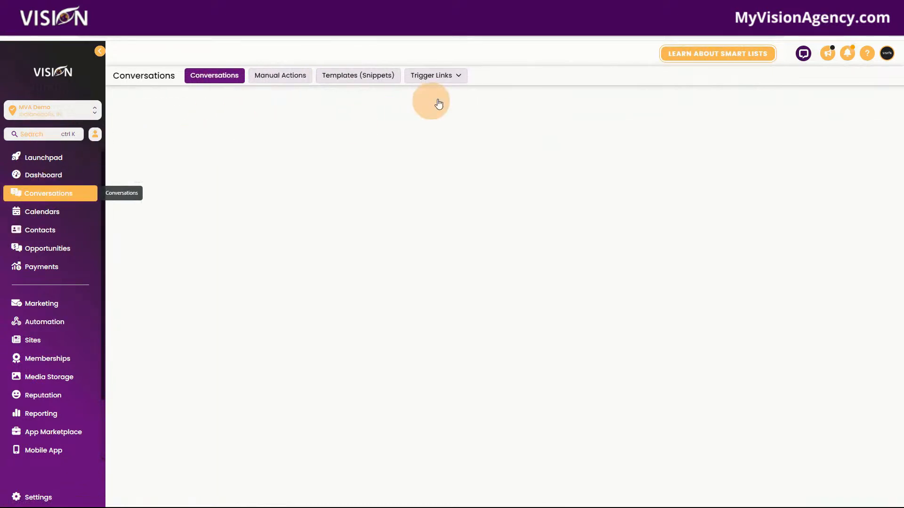
{"action": "left_click", "coordinate": [436, 77]}
{"action": "left_click", "coordinate": [436, 94]}
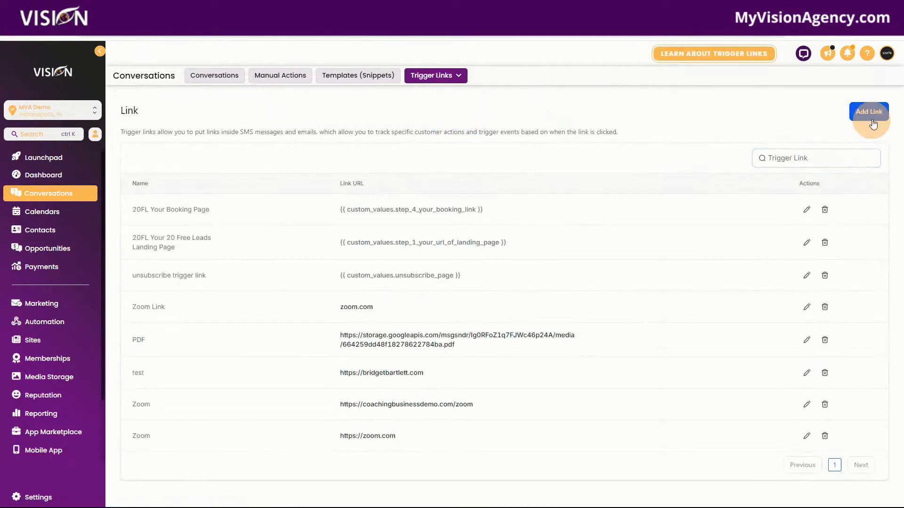
Add a trigger link named "Lead Magnet" with the lead magnet PDF's address as its URL and save it
{"action": "left_click", "coordinate": [869, 112]}
{"action": "left_click", "coordinate": [418, 341]}
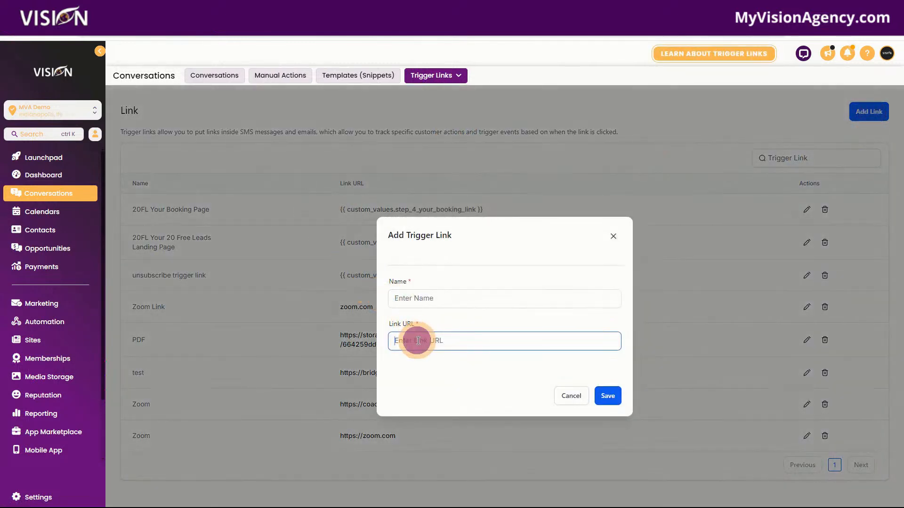
{"action": "key", "text": "ctrl+v"}
{"action": "left_click", "coordinate": [460, 299]}
{"action": "type", "text": "L"}
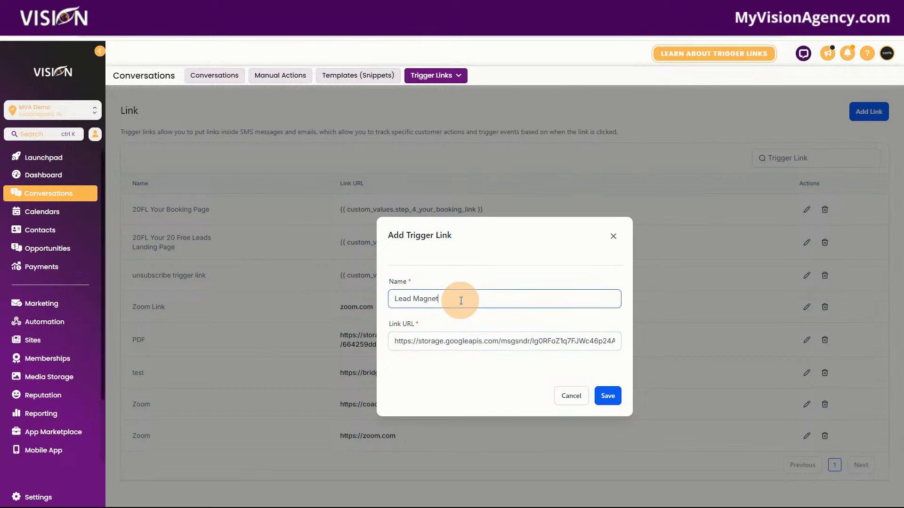
{"action": "left_click", "coordinate": [610, 398]}
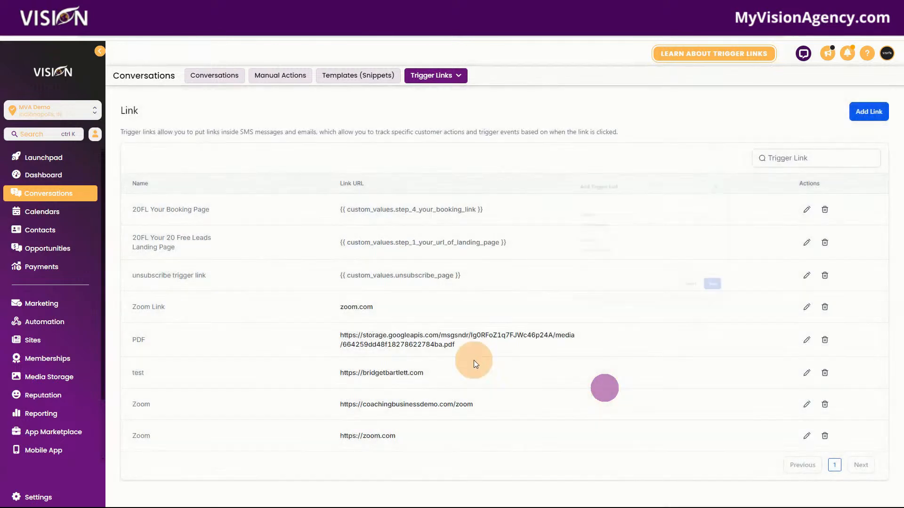
Look for the Lead Magnet Funnel workflow on the last page of the automation workflow list
{"action": "left_click", "coordinate": [52, 325]}
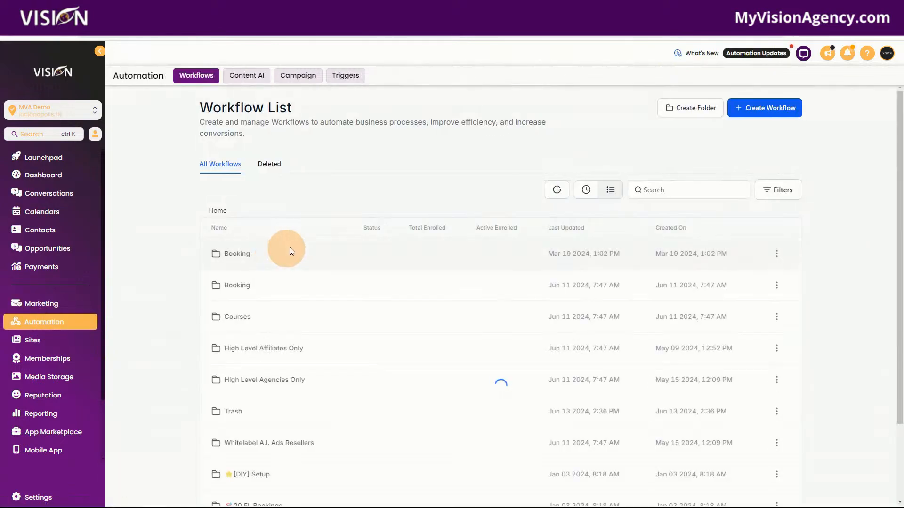
{"action": "scroll", "coordinate": [841, 391], "scroll_direction": "down", "scroll_amount": 2}
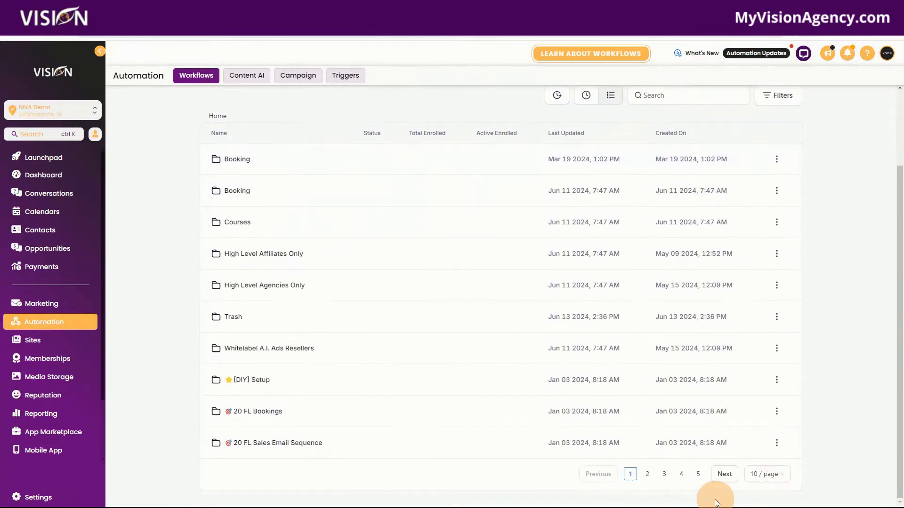
{"action": "left_click", "coordinate": [699, 475]}
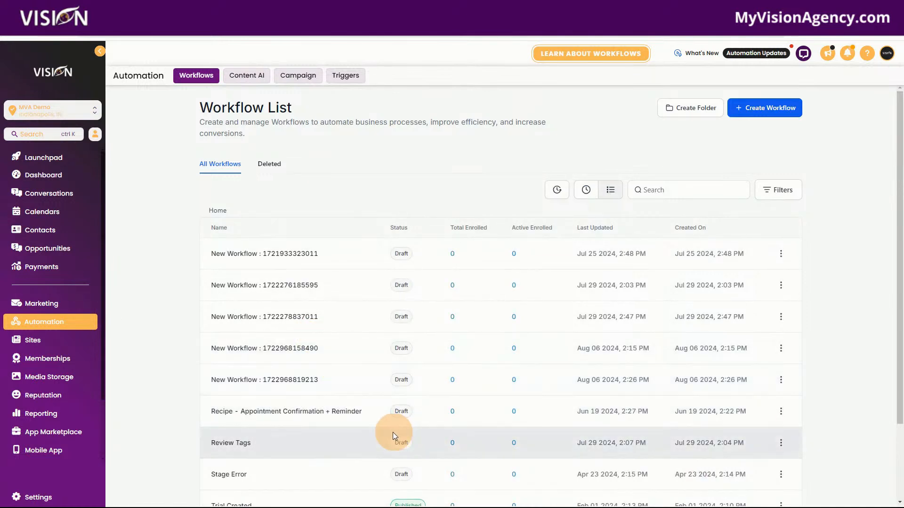
{"action": "scroll", "coordinate": [453, 422], "scroll_direction": "down", "scroll_amount": 2}
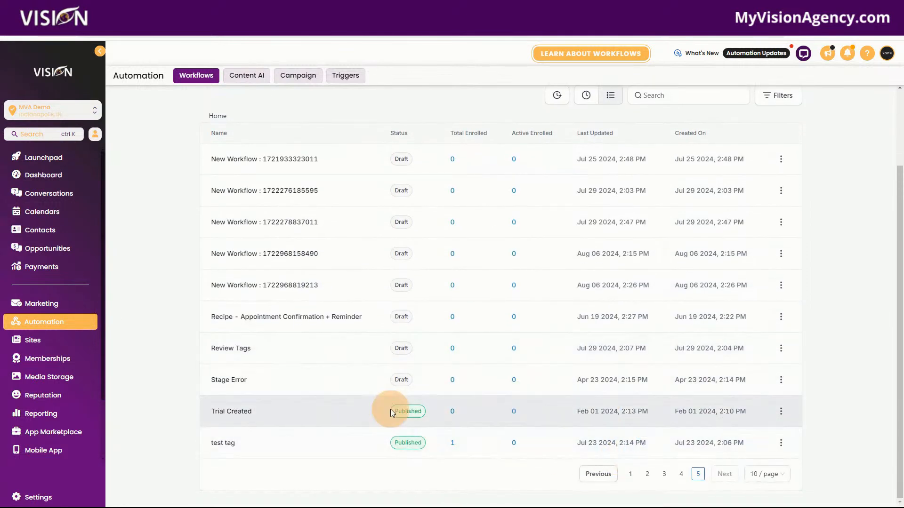
{"action": "scroll", "coordinate": [304, 306], "scroll_direction": "up", "scroll_amount": 3}
{"action": "left_click", "coordinate": [272, 254]}
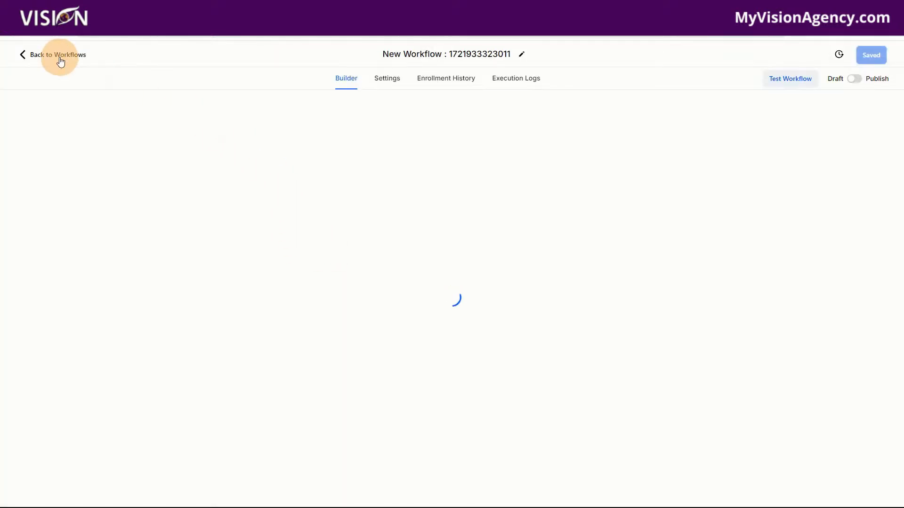
{"action": "left_click", "coordinate": [61, 57]}
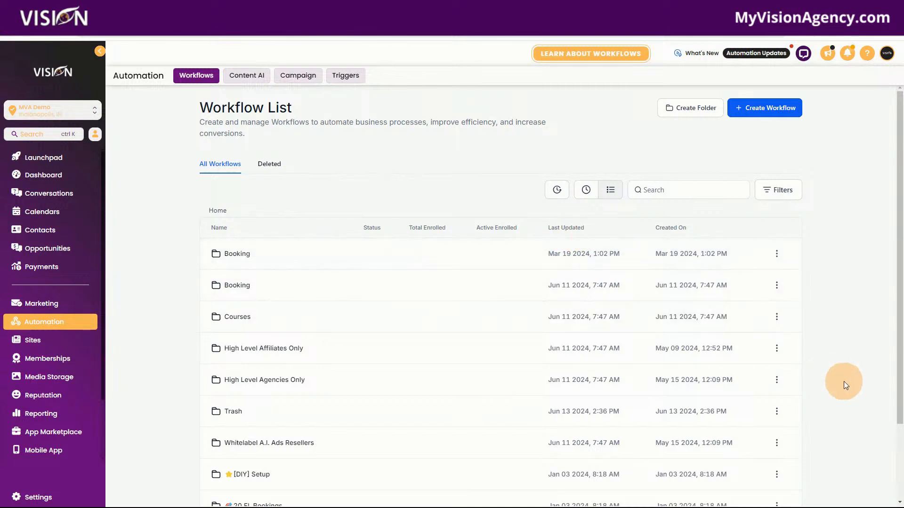
Switch the workflow list to the recent workflows and open the Lead Magnet Funnel workflow
{"action": "scroll", "coordinate": [843, 381], "scroll_direction": "down", "scroll_amount": 3}
{"action": "left_click", "coordinate": [700, 475]}
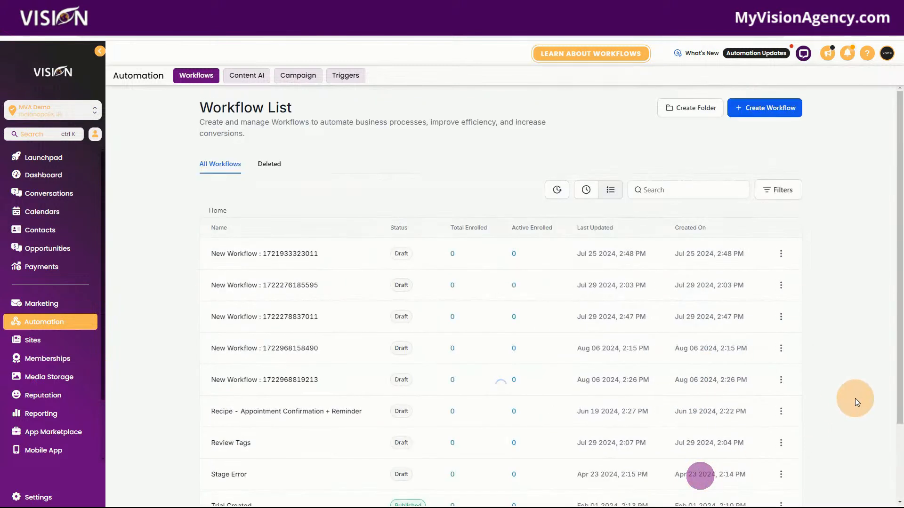
{"action": "scroll", "coordinate": [584, 405], "scroll_direction": "down", "scroll_amount": 2}
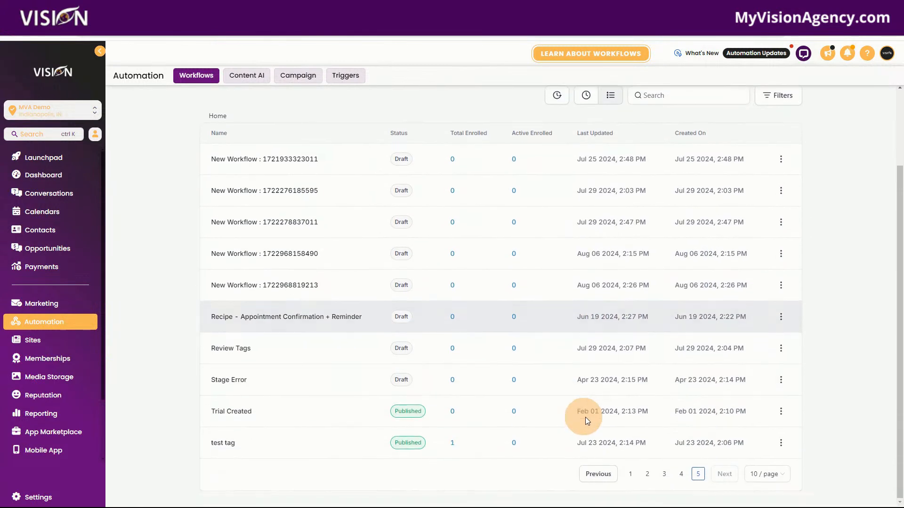
{"action": "left_click", "coordinate": [586, 99]}
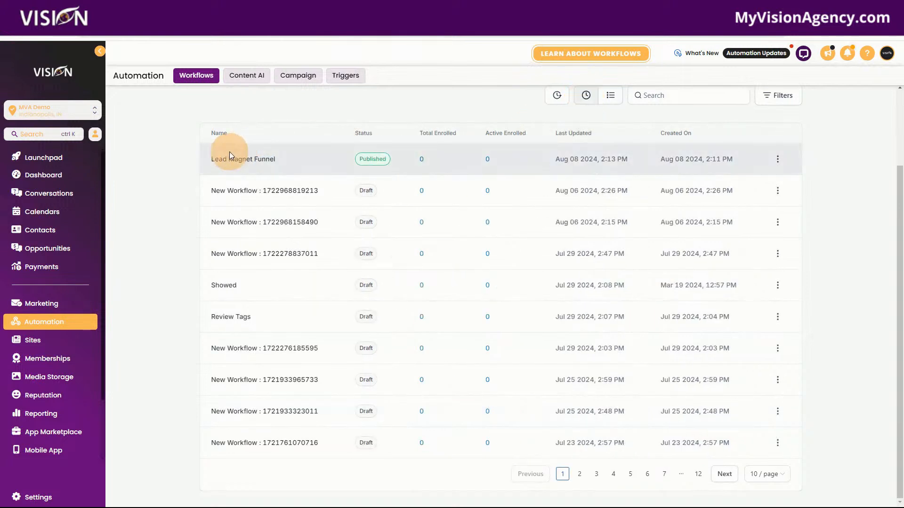
{"action": "left_click", "coordinate": [255, 160]}
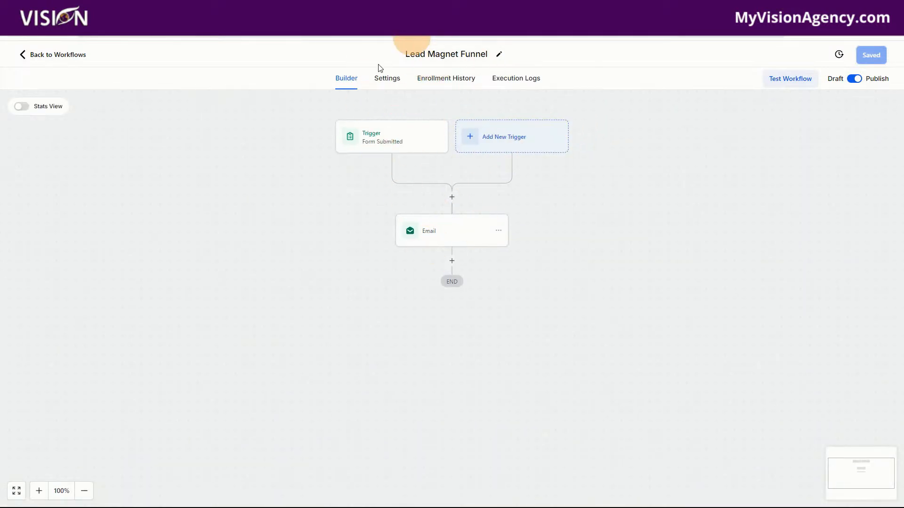
Replace the URL of the email's DOWNLOAD link with the Lead Magnet trigger link, and save the email action and the workflow
{"action": "left_click", "coordinate": [440, 238]}
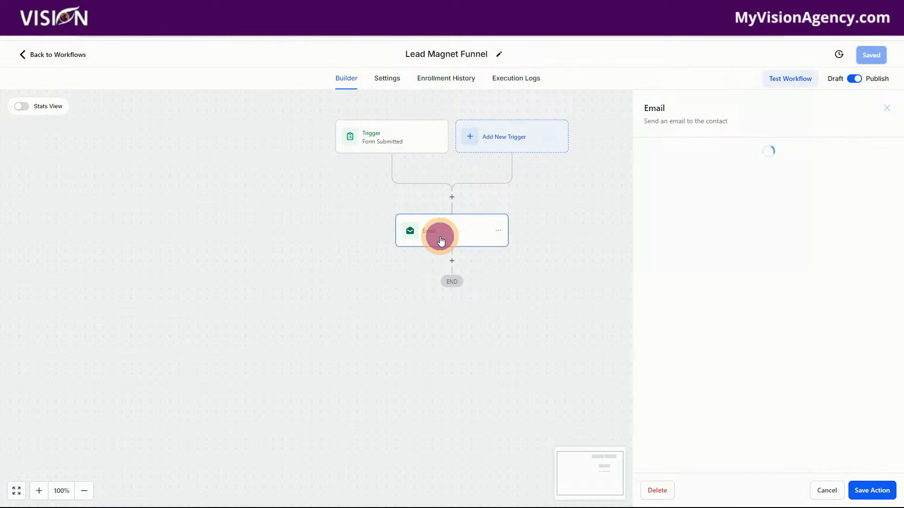
{"action": "scroll", "coordinate": [794, 323], "scroll_direction": "down", "scroll_amount": 5}
{"action": "left_click_drag", "start_coordinate": [695, 327], "coordinate": [651, 327]}
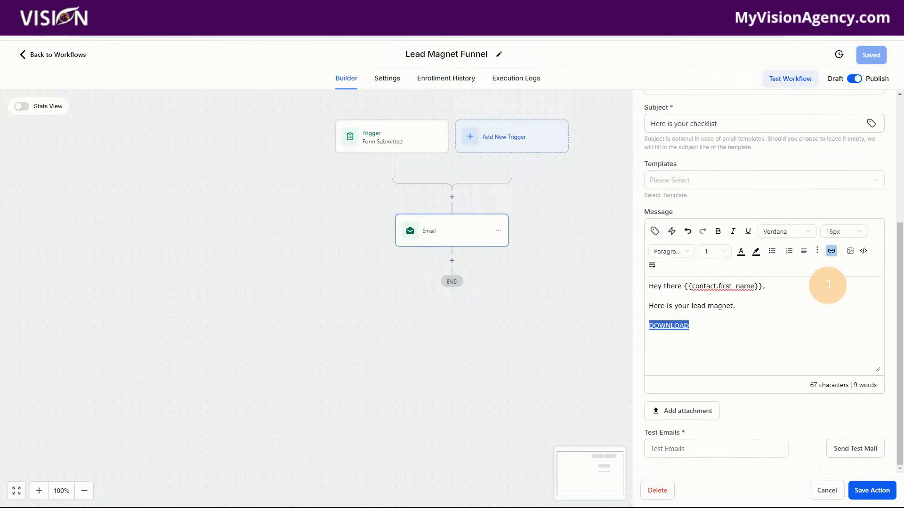
{"action": "left_click", "coordinate": [831, 253]}
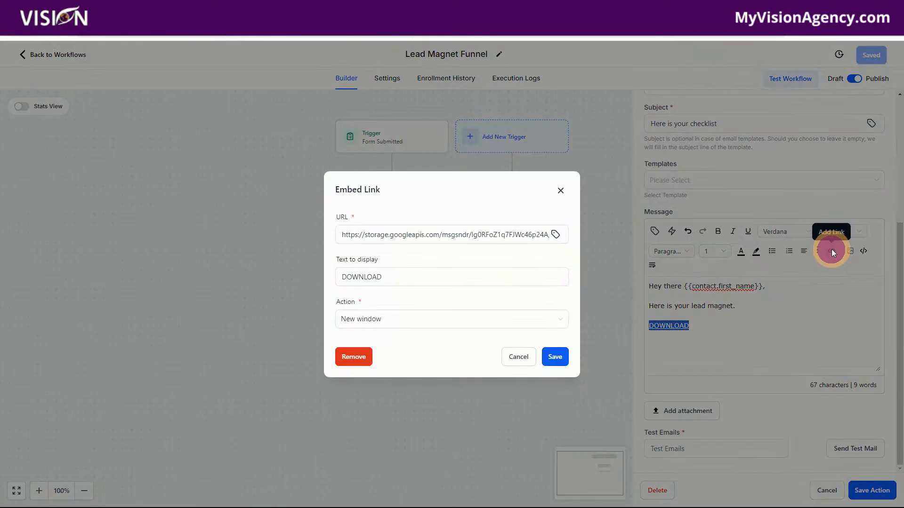
{"action": "left_click", "coordinate": [383, 278]}
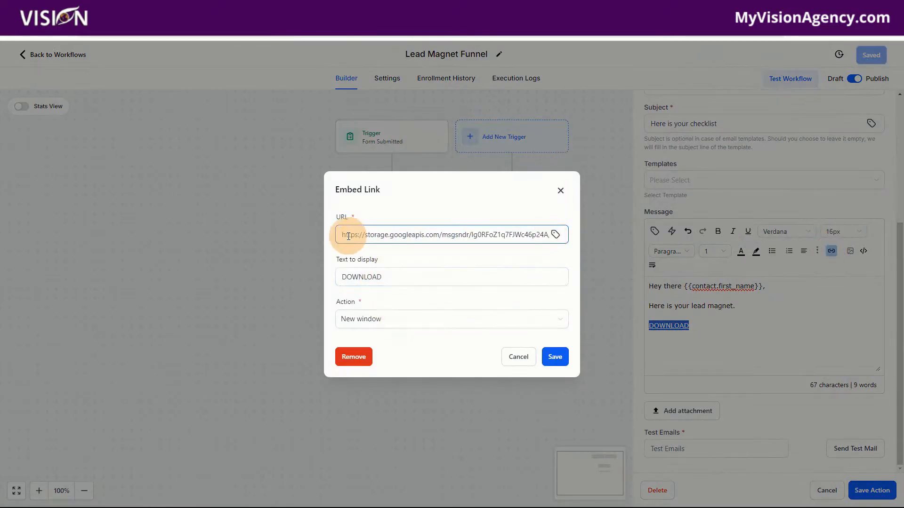
{"action": "left_click_drag", "start_coordinate": [342, 235], "coordinate": [641, 255]}
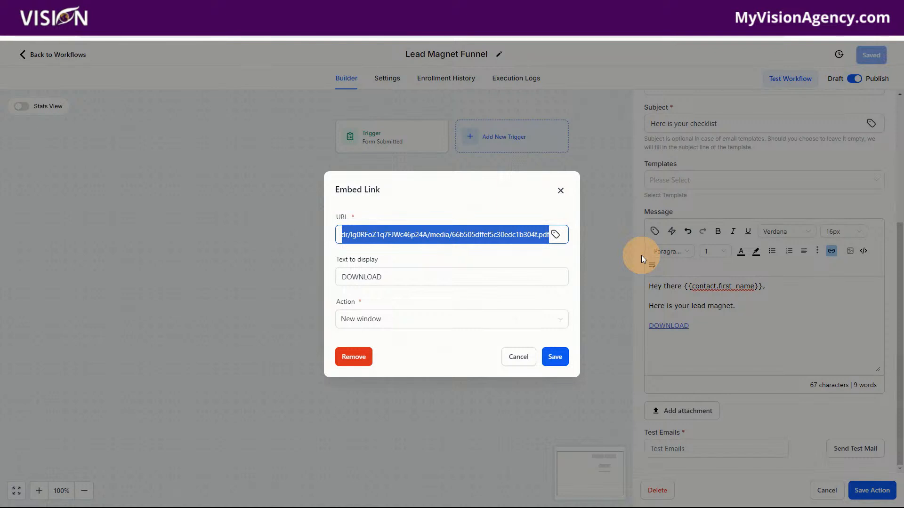
{"action": "key", "text": "BackSpace"}
{"action": "left_click", "coordinate": [555, 234]}
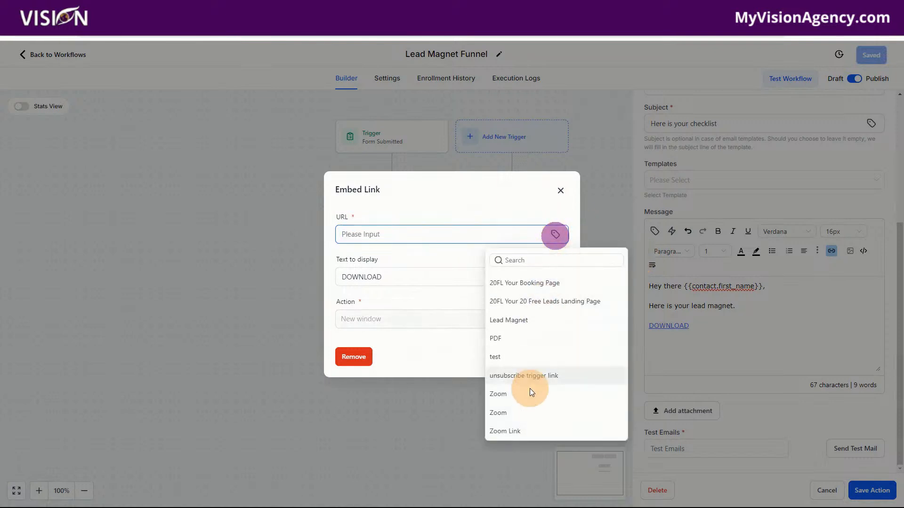
{"action": "left_click", "coordinate": [518, 325]}
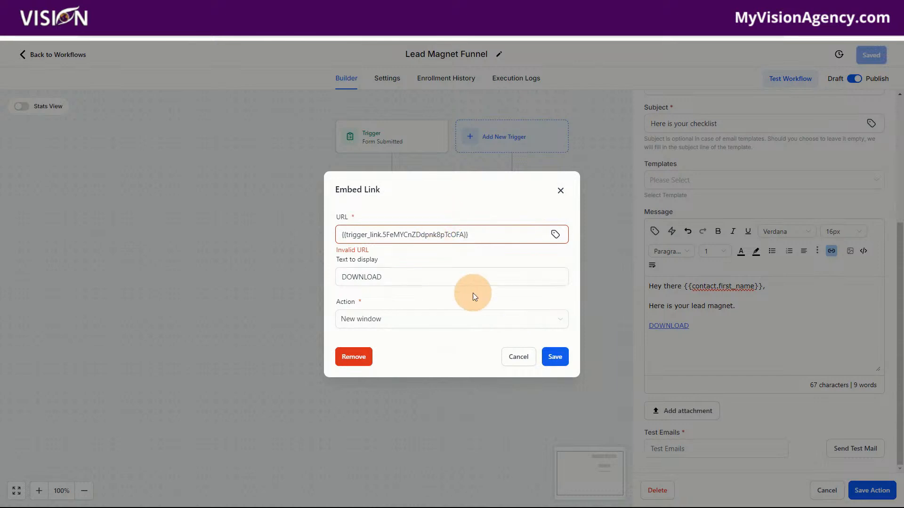
{"action": "left_click", "coordinate": [555, 356]}
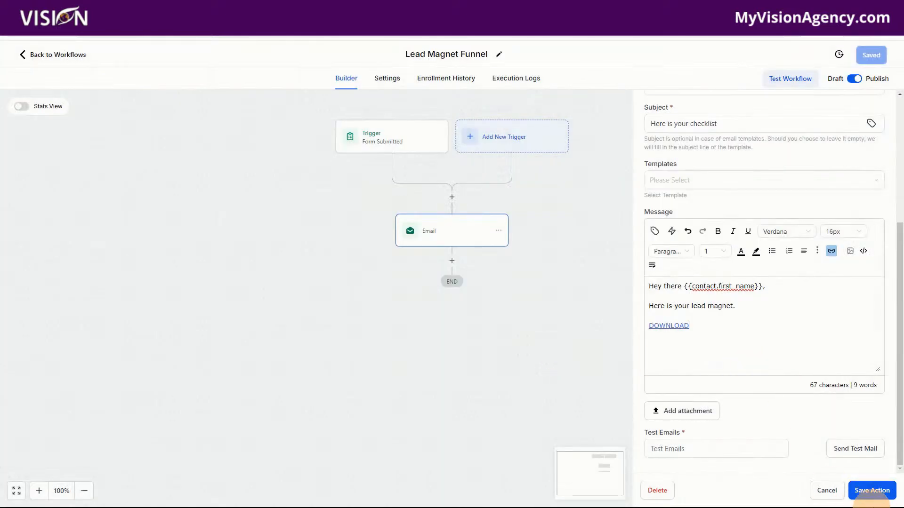
{"action": "left_click", "coordinate": [871, 492]}
{"action": "left_click", "coordinate": [871, 55]}
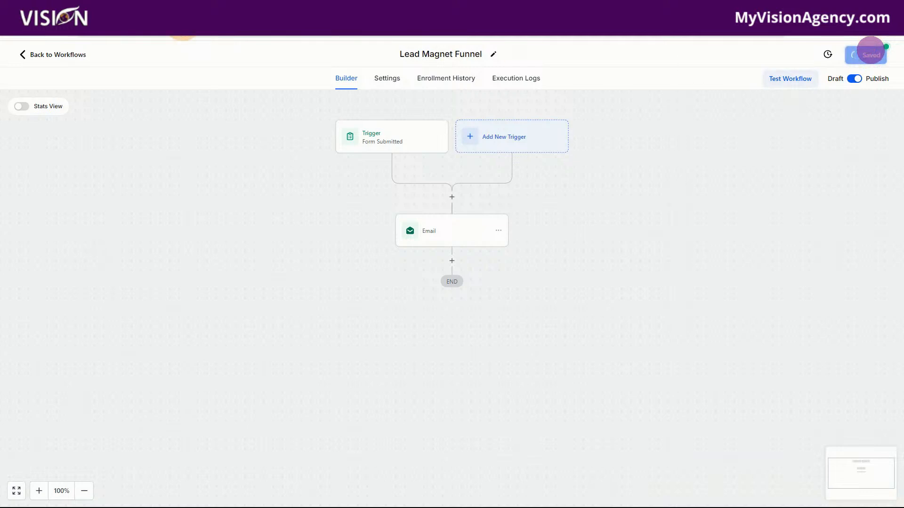
Return to the workflow list and create a new workflow from scratch, dismissing the re-entry notice
{"action": "left_click", "coordinate": [65, 56]}
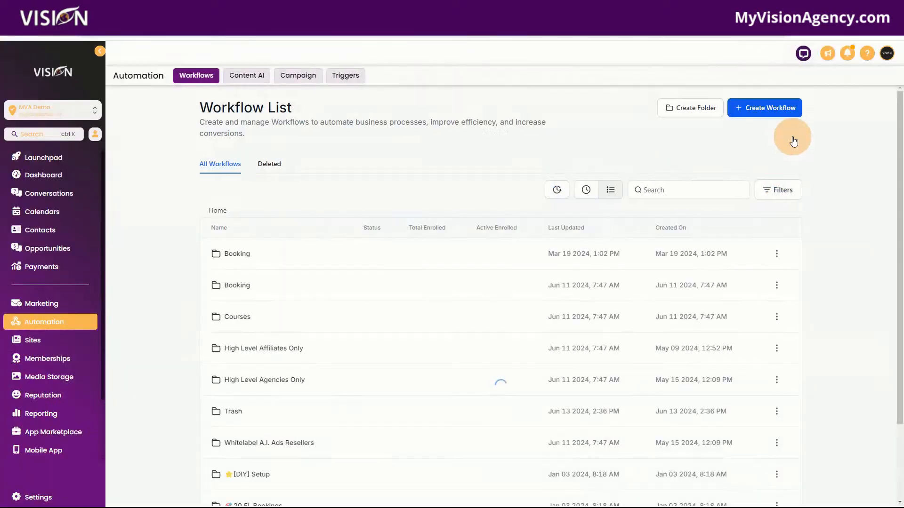
{"action": "left_click", "coordinate": [753, 106]}
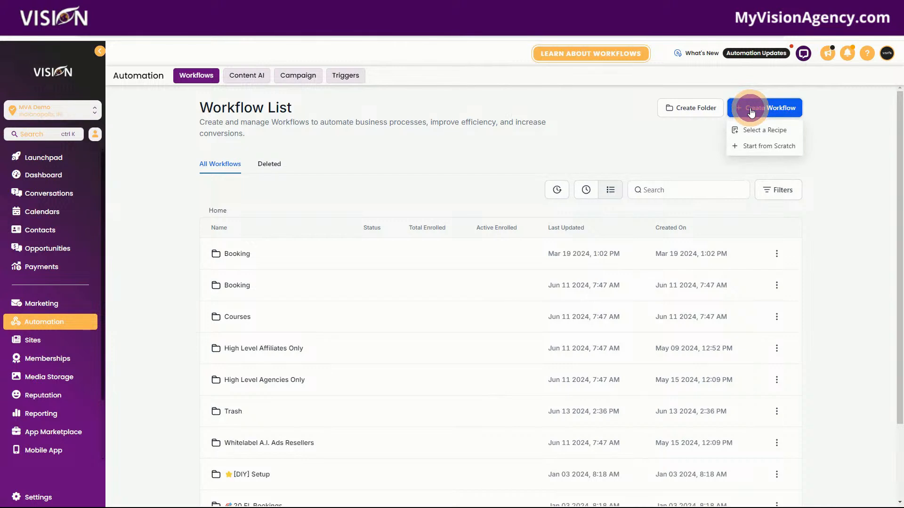
{"action": "left_click", "coordinate": [751, 149]}
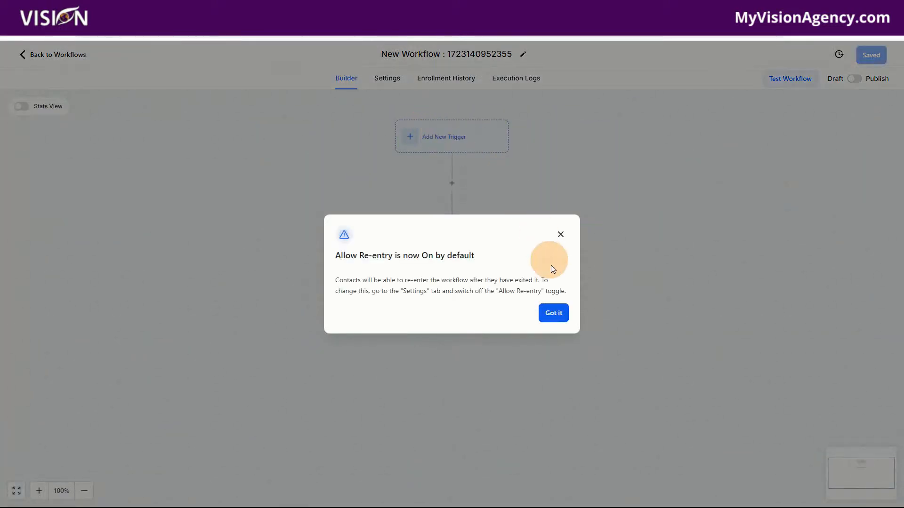
{"action": "left_click", "coordinate": [553, 313]}
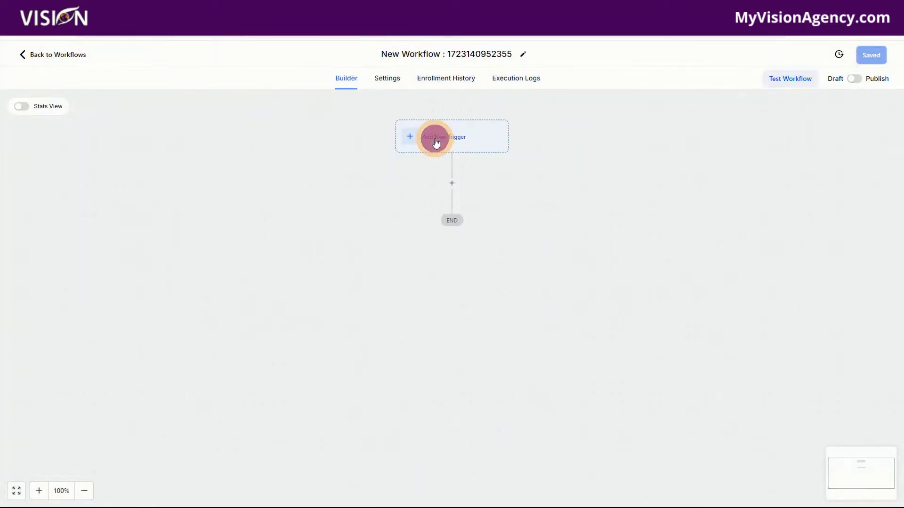
Add a Trigger Link Clicked trigger filtered to the Lead Magnet trigger link and save the trigger
{"action": "left_click", "coordinate": [435, 143]}
{"action": "type", "text": "tri"}
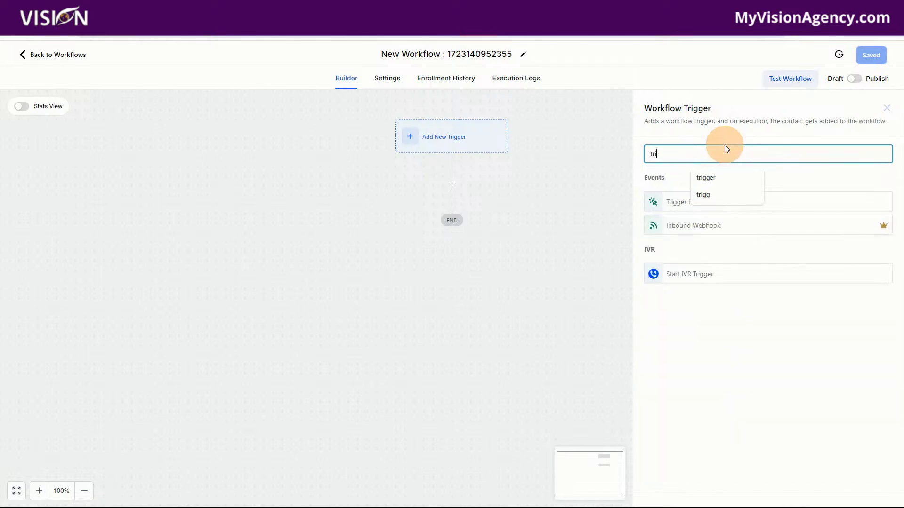
{"action": "type", "text": "gger"}
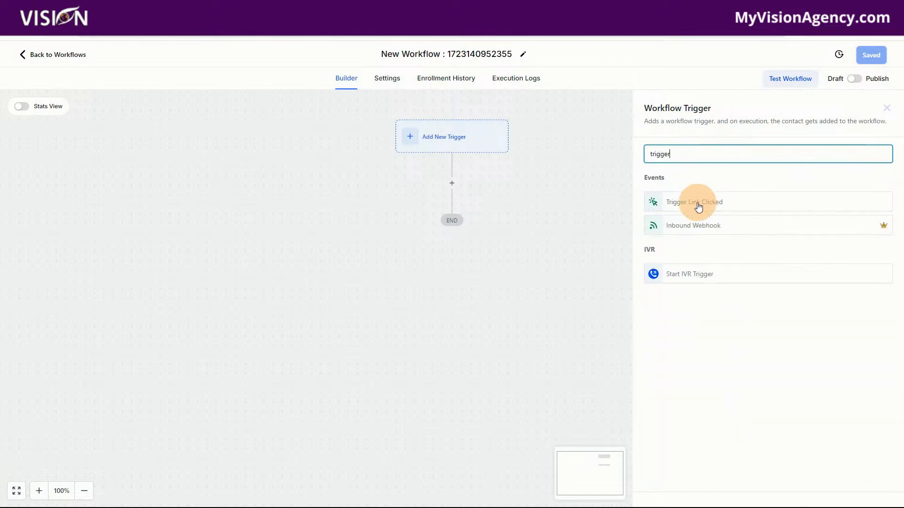
{"action": "left_click", "coordinate": [698, 205]}
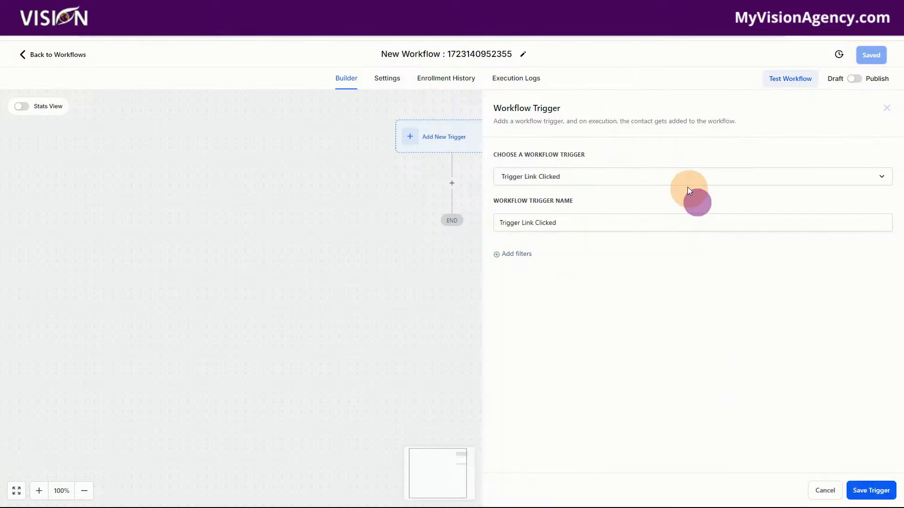
{"action": "left_click", "coordinate": [509, 255]}
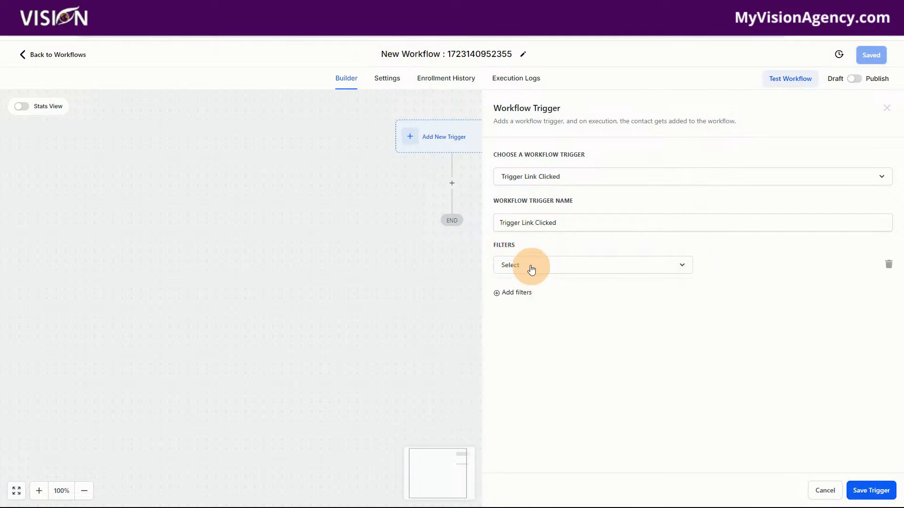
{"action": "left_click", "coordinate": [531, 266]}
{"action": "left_click", "coordinate": [526, 330]}
{"action": "left_click", "coordinate": [741, 273]}
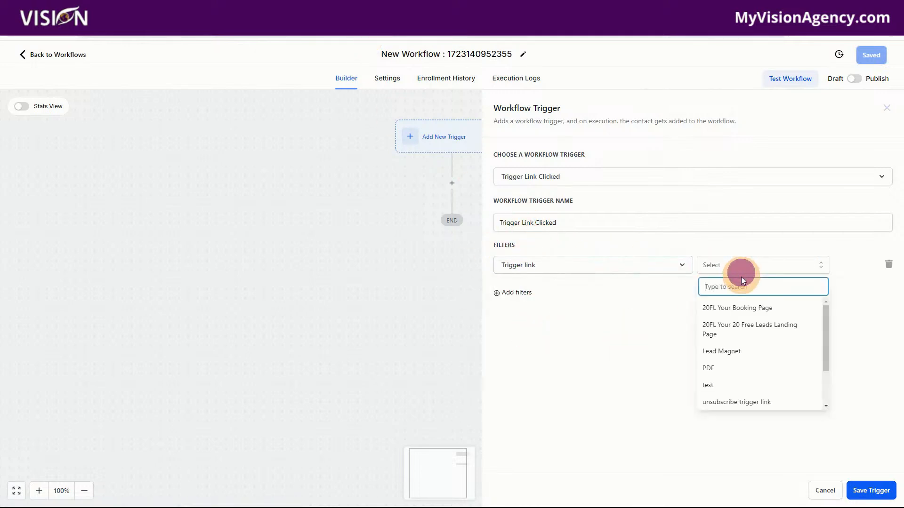
{"action": "left_click", "coordinate": [728, 351]}
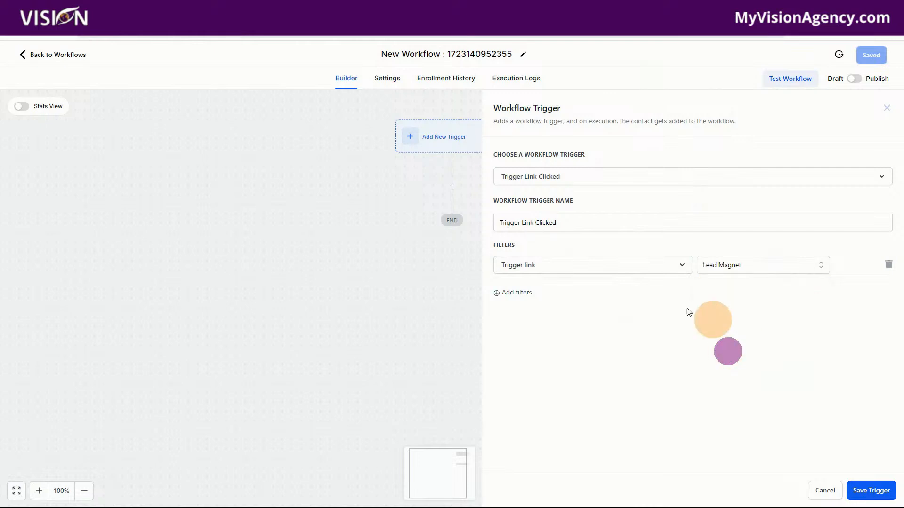
{"action": "left_click", "coordinate": [865, 491]}
Browse the actions available for the new workflow's first step, and leave the workflow builder
{"action": "left_click", "coordinate": [452, 204]}
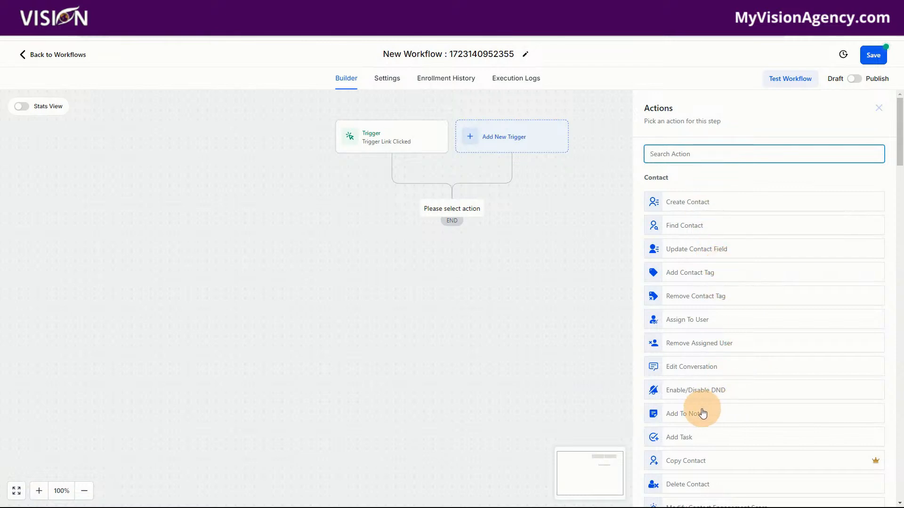
{"action": "scroll", "coordinate": [703, 413], "scroll_direction": "down", "scroll_amount": 3}
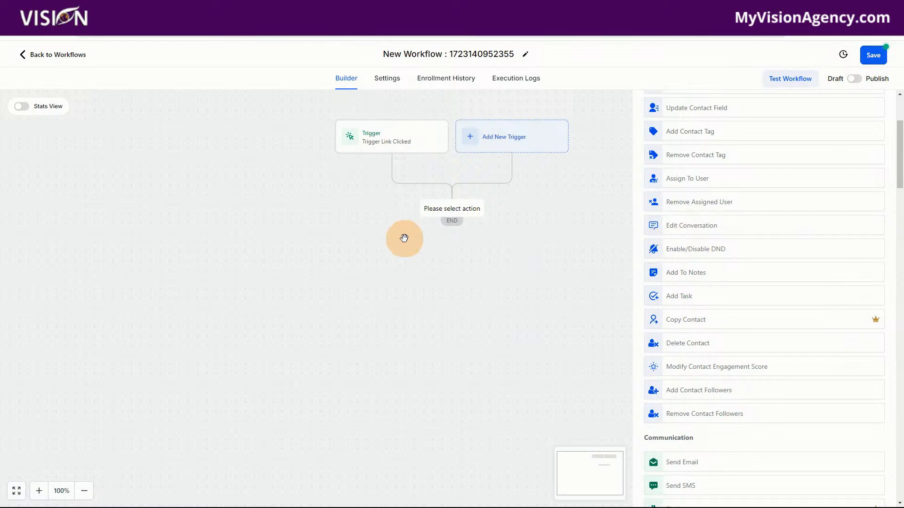
{"action": "left_click", "coordinate": [80, 56]}
{"action": "left_click", "coordinate": [549, 302]}
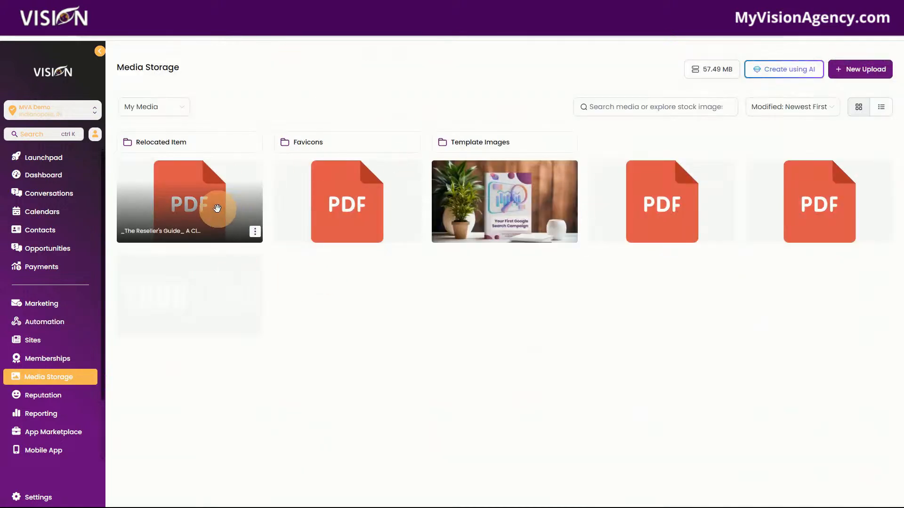
Copy the link of the Reseller's Guide PDF in Media Storage and open it in a new browser tab
{"action": "left_click", "coordinate": [256, 232]}
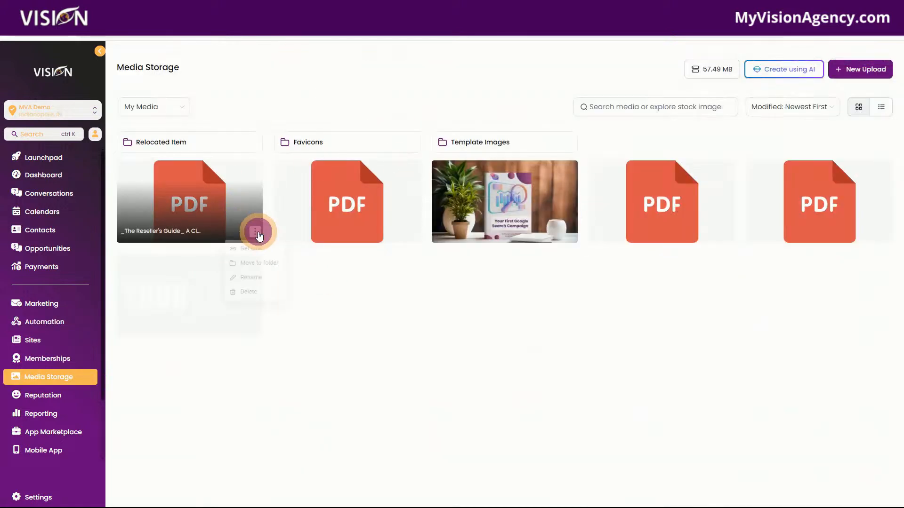
{"action": "left_click", "coordinate": [249, 248]}
{"action": "key", "text": "ctrl+t"}
{"action": "left_click", "coordinate": [557, 31]}
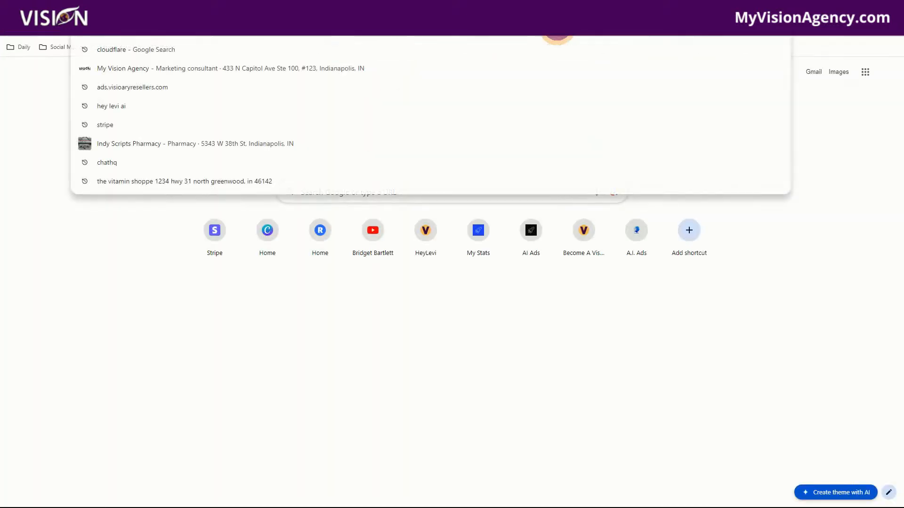
{"action": "key", "text": "ctrl+v"}
{"action": "key", "text": "Return"}
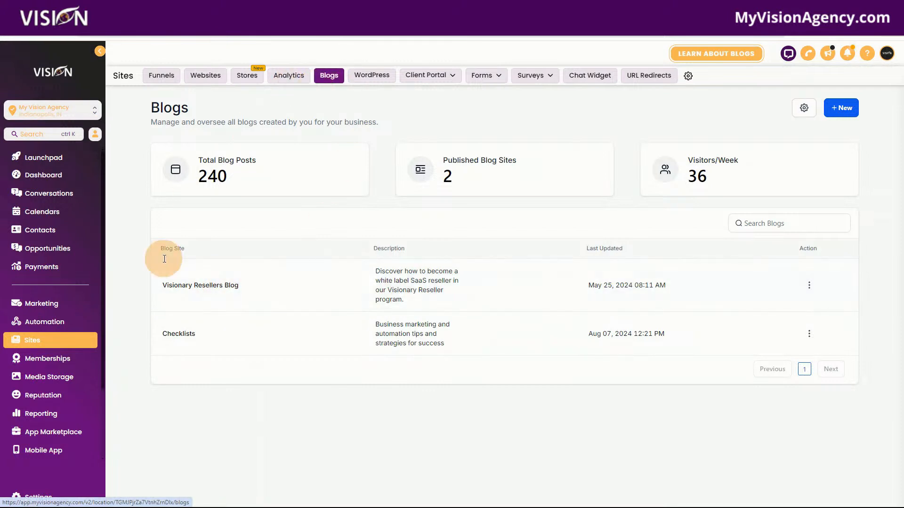
Open the Checklists blog and view its Reseller's Guide post
{"action": "left_click", "coordinate": [183, 335]}
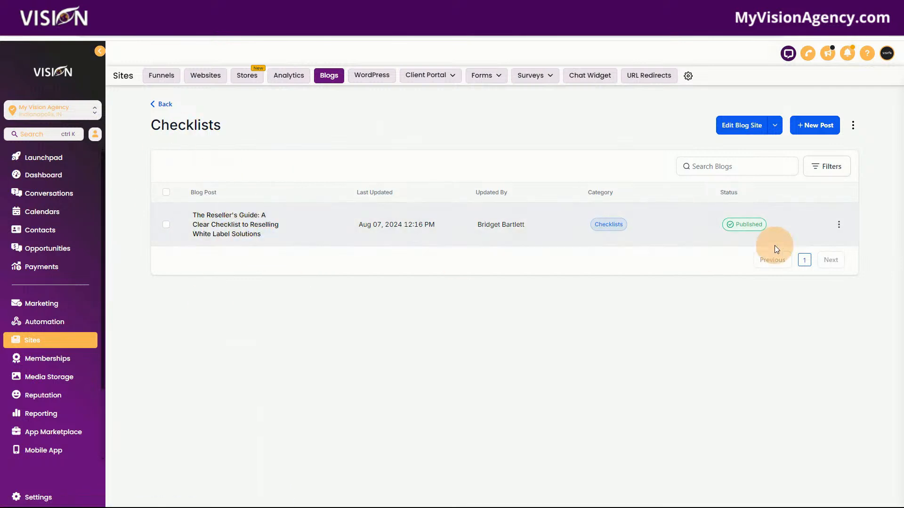
{"action": "left_click", "coordinate": [839, 225]}
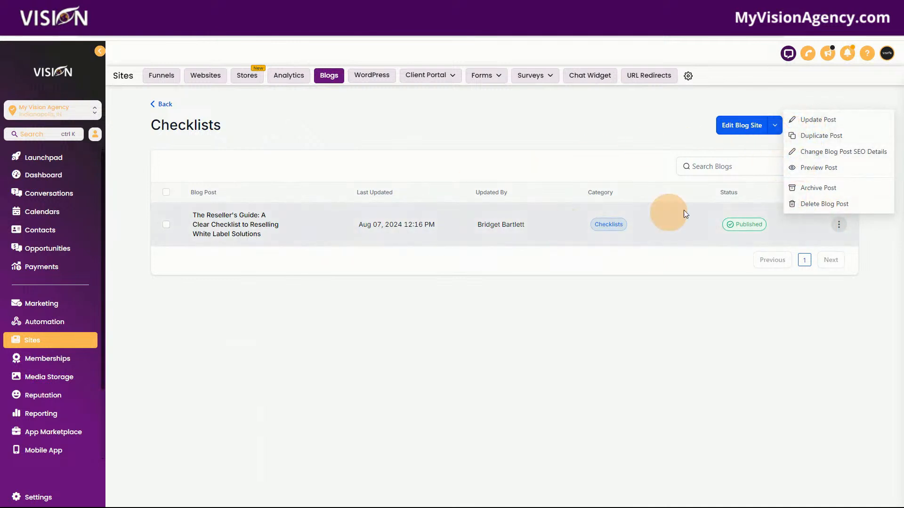
{"action": "left_click", "coordinate": [796, 167]}
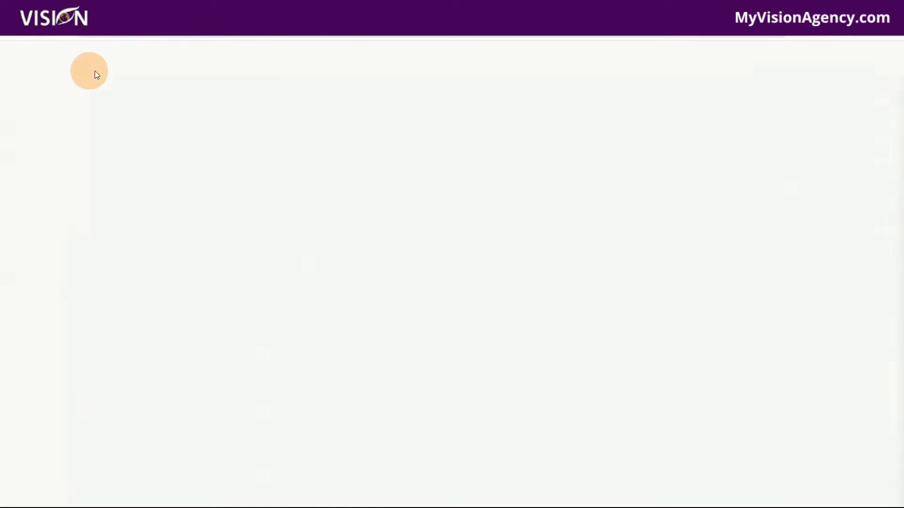
{"action": "left_click", "coordinate": [26, 53]}
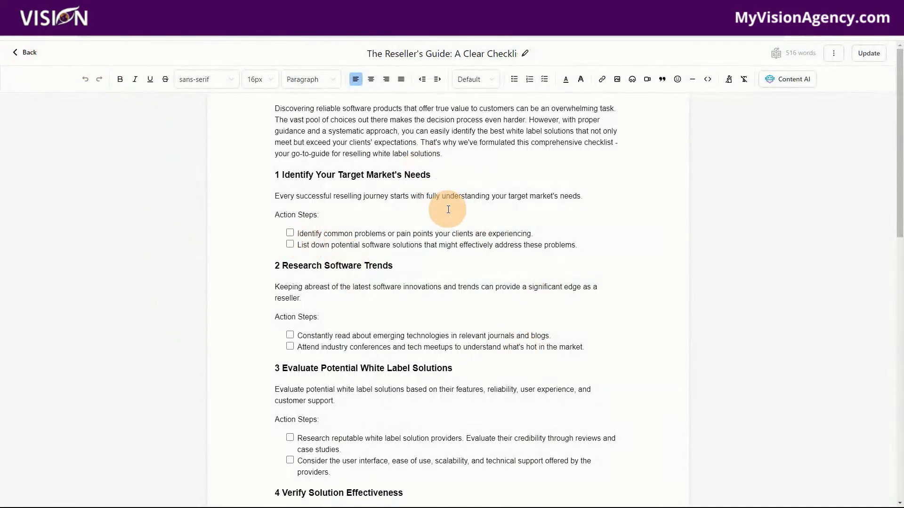
Review the action step checkboxes in the Reseller's Guide post editor and return to the list of blogs
{"action": "scroll", "coordinate": [396, 201], "scroll_direction": "down", "scroll_amount": 1}
{"action": "left_click", "coordinate": [290, 188]}
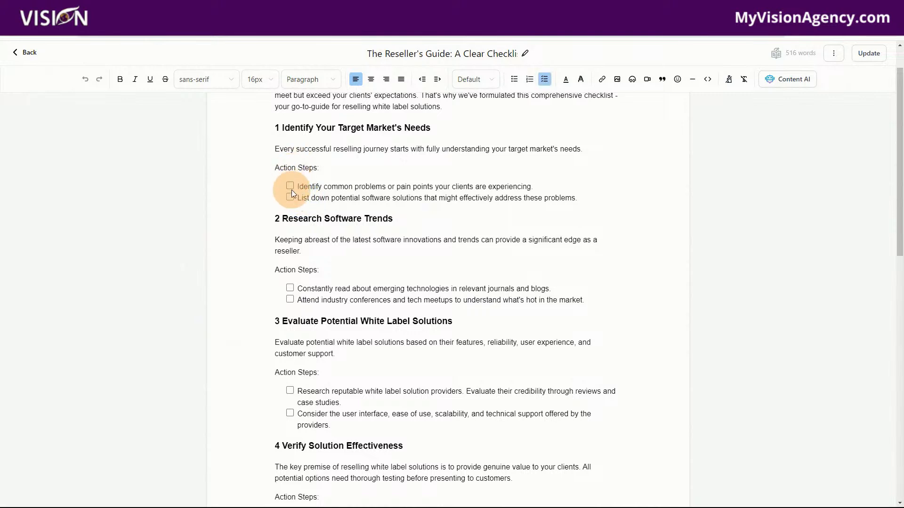
{"action": "left_click", "coordinate": [21, 53]}
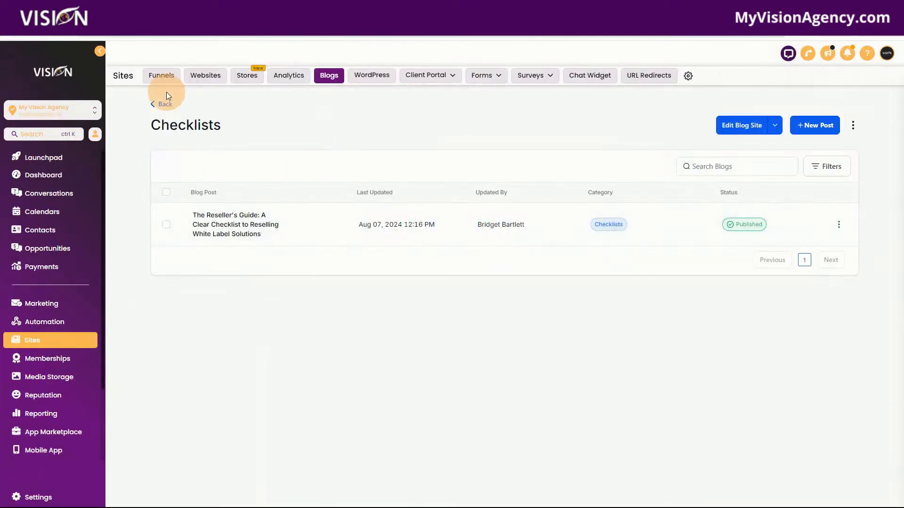
{"action": "left_click", "coordinate": [163, 101]}
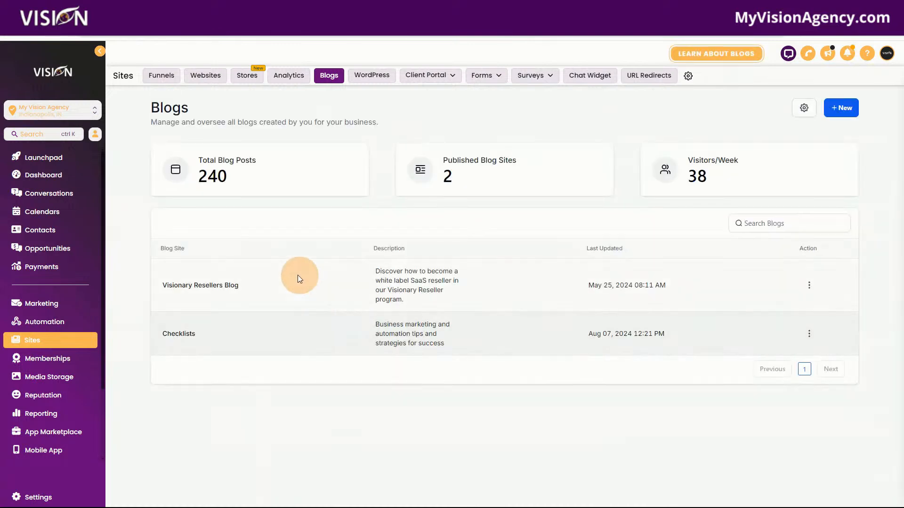
Preview the Checklists blog site and open the full Reseller's Guide post from it
{"action": "left_click", "coordinate": [809, 334]}
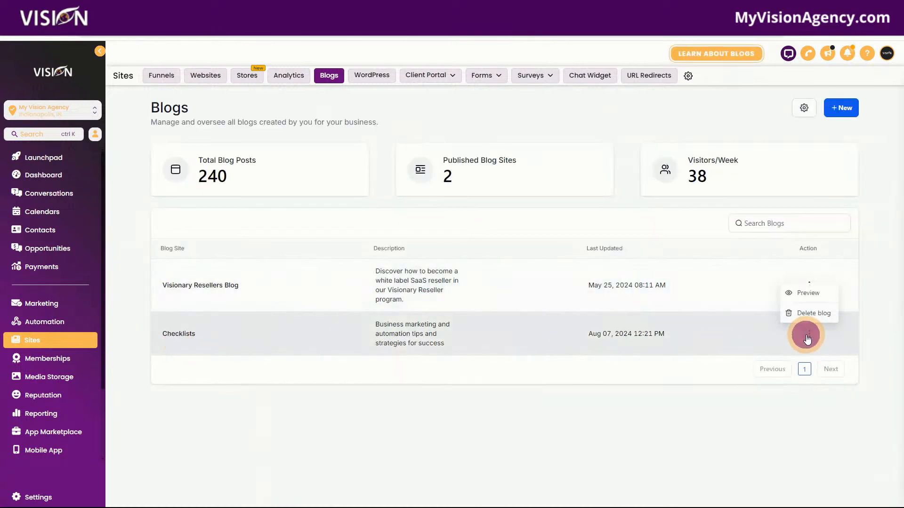
{"action": "left_click", "coordinate": [808, 294]}
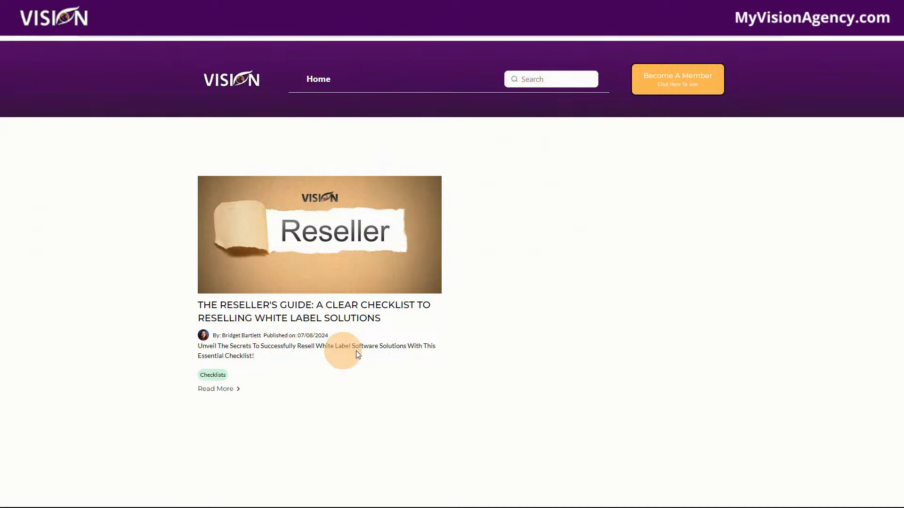
{"action": "left_click", "coordinate": [215, 391]}
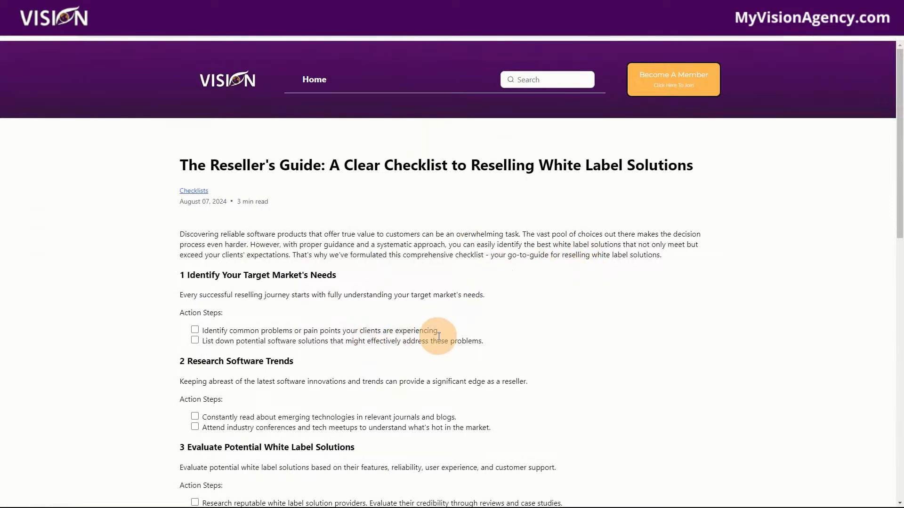
Tick both action steps under sections 1 and 2 of the Reseller's Guide post and review the rest down to the author box
{"action": "scroll", "coordinate": [439, 337], "scroll_direction": "down", "scroll_amount": 1}
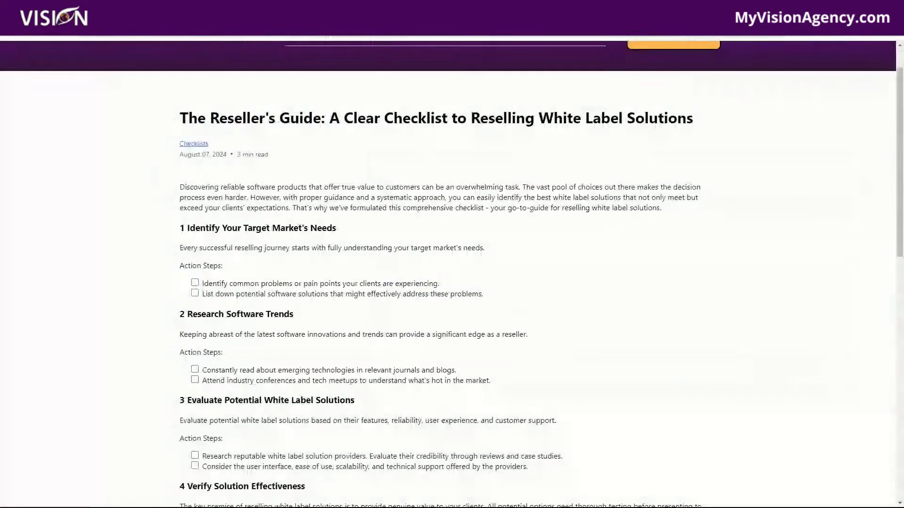
{"action": "scroll", "coordinate": [484, 367], "scroll_direction": "up", "scroll_amount": 1}
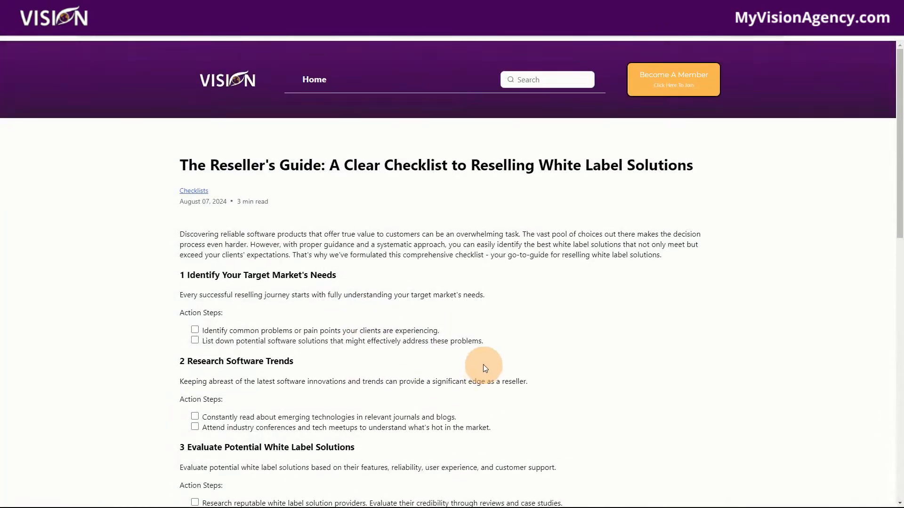
{"action": "left_click", "coordinate": [195, 330]}
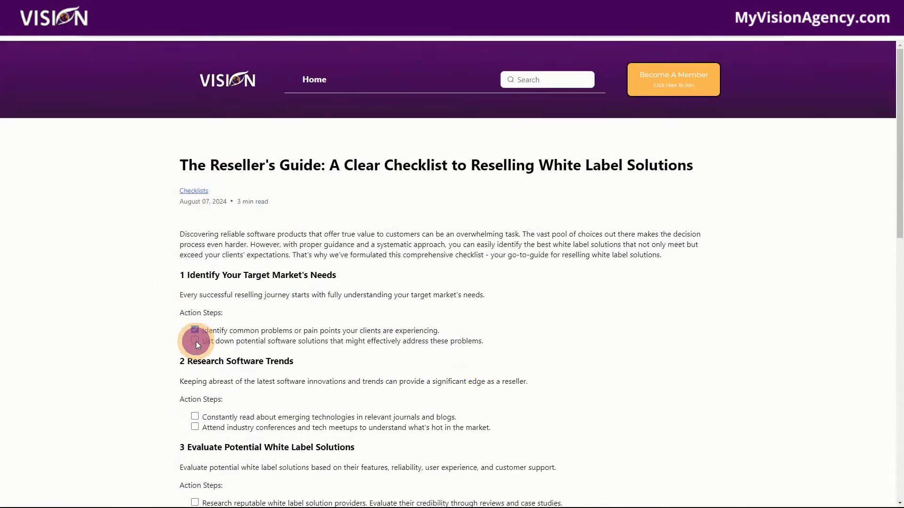
{"action": "left_click", "coordinate": [195, 341]}
{"action": "scroll", "coordinate": [195, 288], "scroll_direction": "down", "scroll_amount": 3}
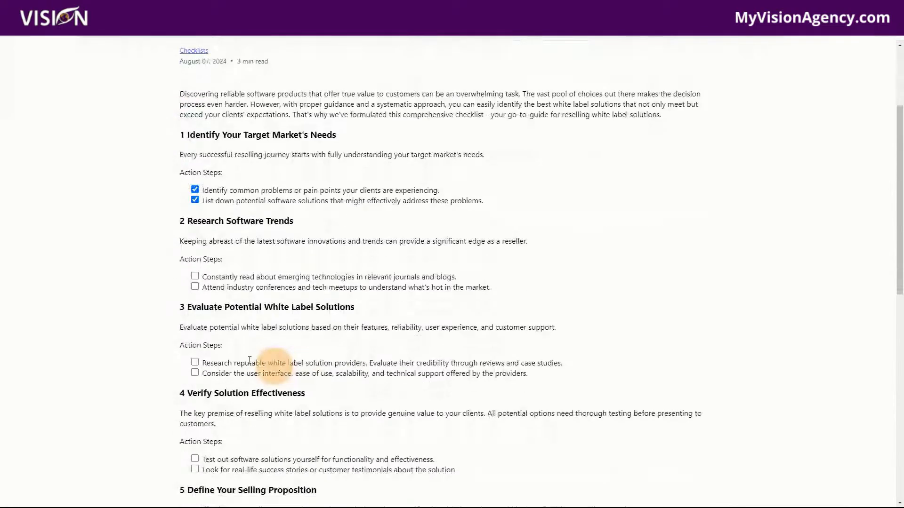
{"action": "left_click", "coordinate": [195, 286]}
{"action": "scroll", "coordinate": [518, 423], "scroll_direction": "down", "scroll_amount": 9}
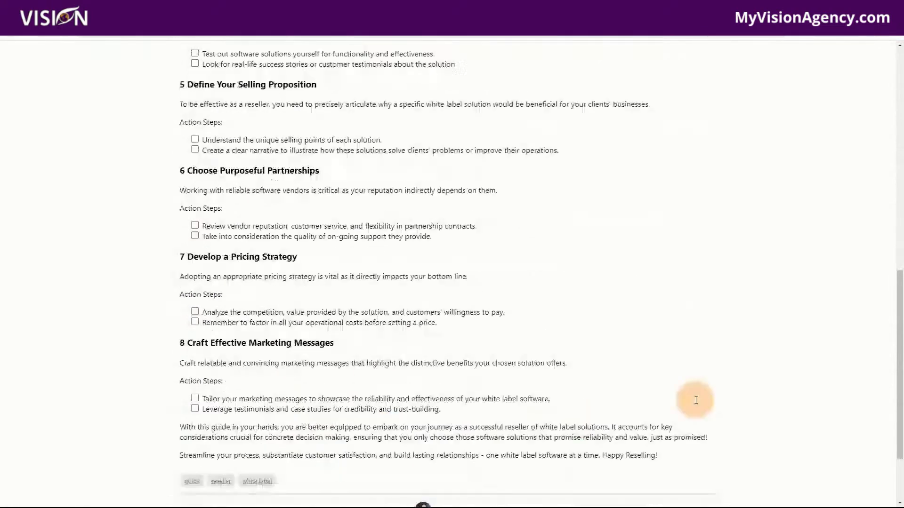
{"action": "scroll", "coordinate": [419, 437], "scroll_direction": "down", "scroll_amount": 3}
{"action": "scroll", "coordinate": [661, 456], "scroll_direction": "up", "scroll_amount": 12}
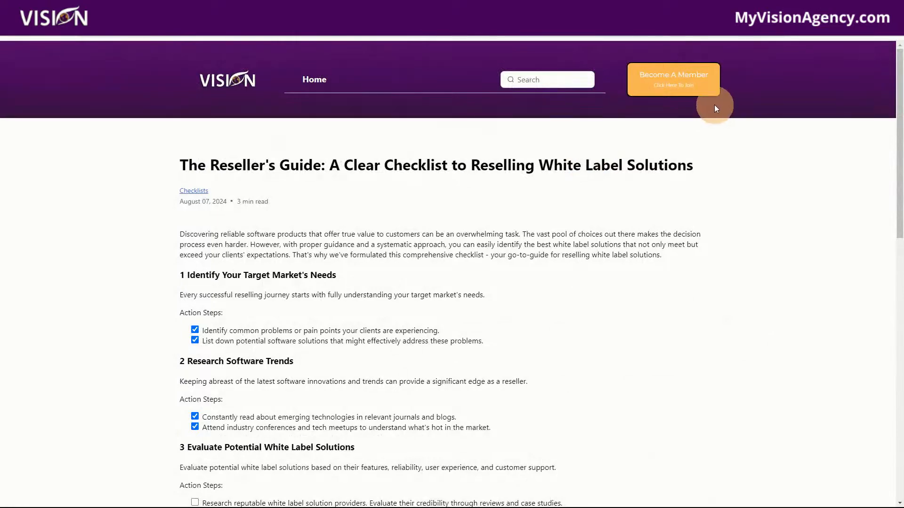
{"action": "scroll", "coordinate": [594, 311], "scroll_direction": "down", "scroll_amount": 12}
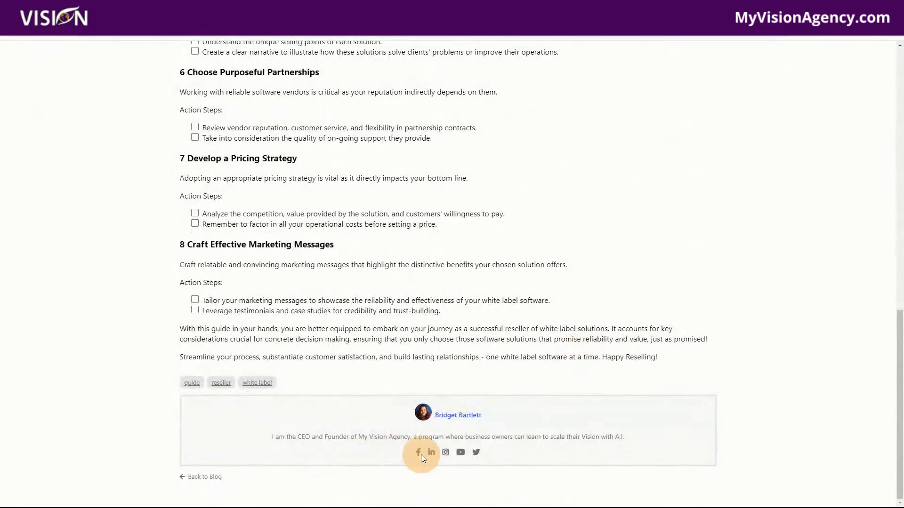
{"action": "scroll", "coordinate": [598, 392], "scroll_direction": "up", "scroll_amount": 12}
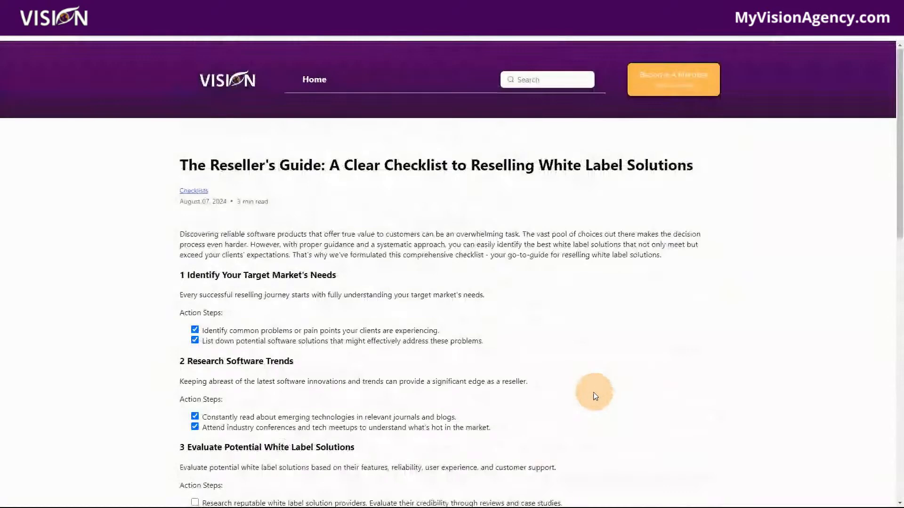
Return to the workflow list, search for "lead" and open the Lead Magnet Funnel workflow
{"action": "left_click", "coordinate": [502, 38]}
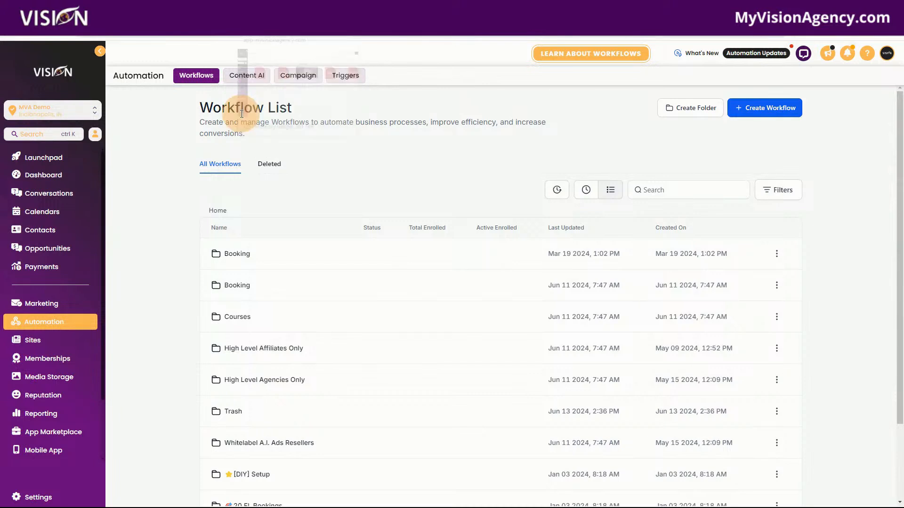
{"action": "left_click", "coordinate": [684, 194]}
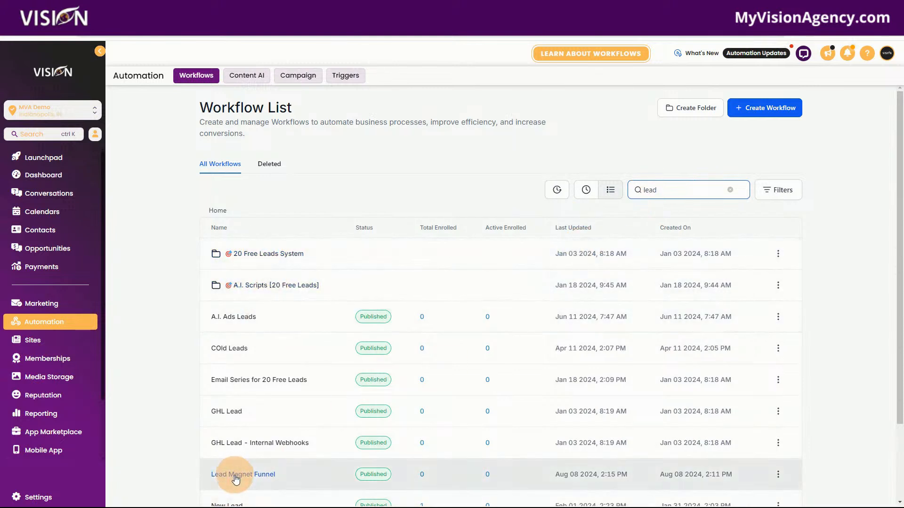
{"action": "left_click", "coordinate": [236, 475]}
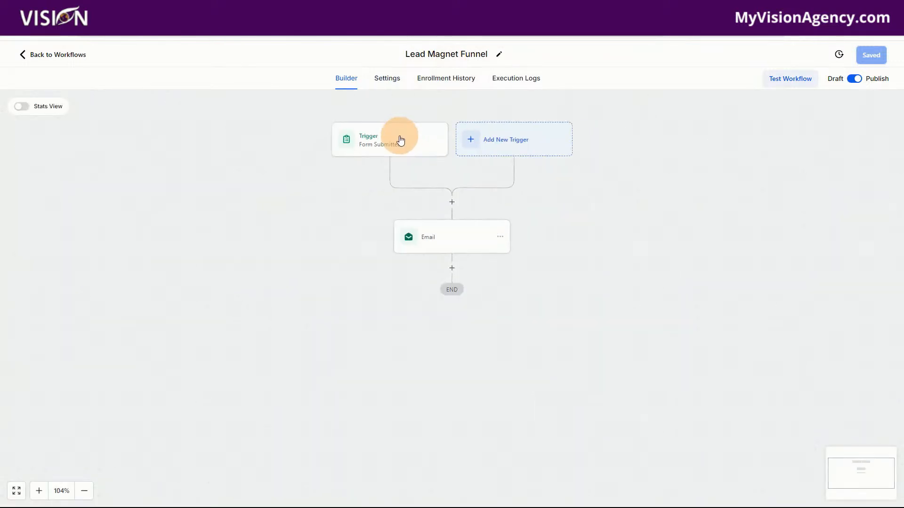
Inspect the URL embedded in the DOWNLOAD text of the workflow's Email action and close the link settings without changing them
{"action": "left_click", "coordinate": [434, 231]}
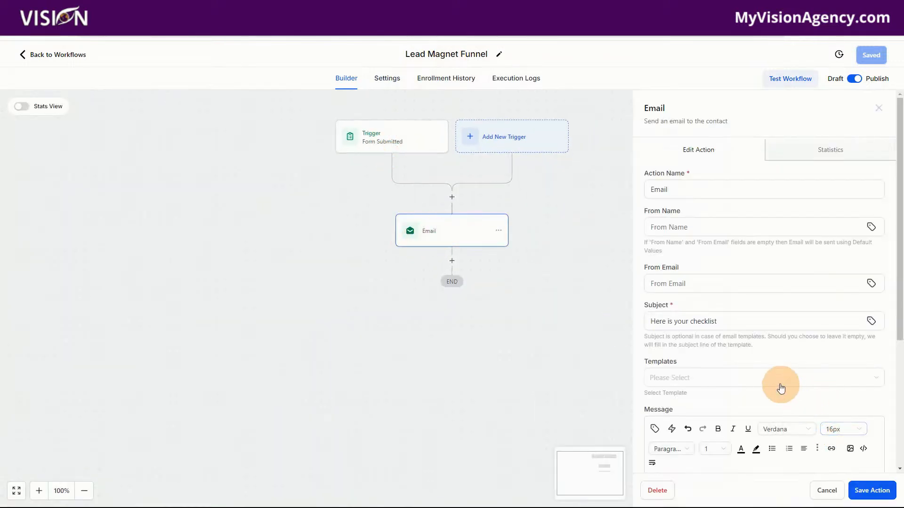
{"action": "scroll", "coordinate": [782, 383], "scroll_direction": "down", "scroll_amount": 4}
{"action": "left_click_drag", "start_coordinate": [689, 326], "coordinate": [656, 327]}
{"action": "double_click", "coordinate": [657, 327]}
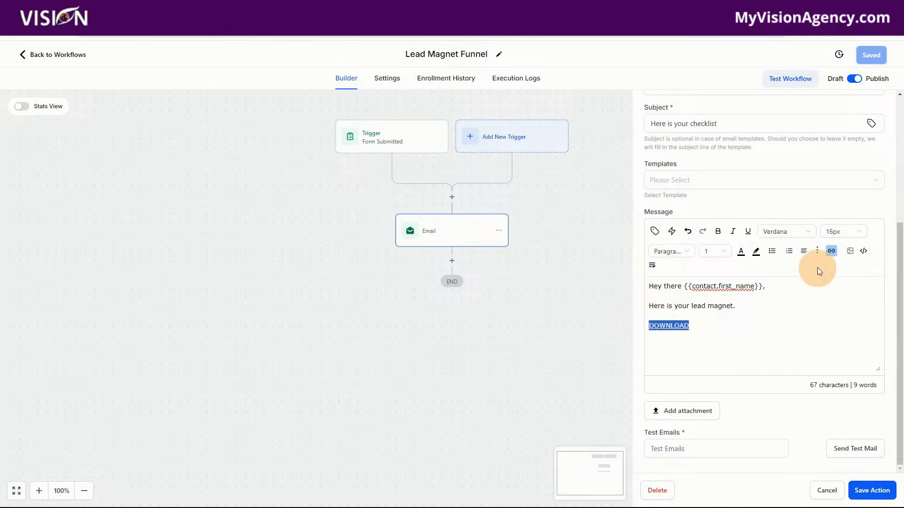
{"action": "left_click", "coordinate": [832, 250]}
{"action": "left_click_drag", "start_coordinate": [482, 239], "coordinate": [330, 237]}
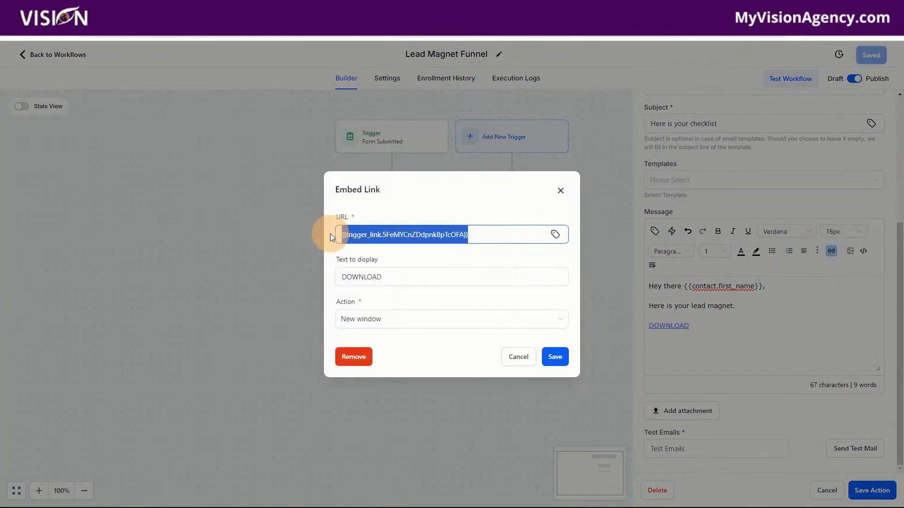
{"action": "left_click", "coordinate": [561, 192]}
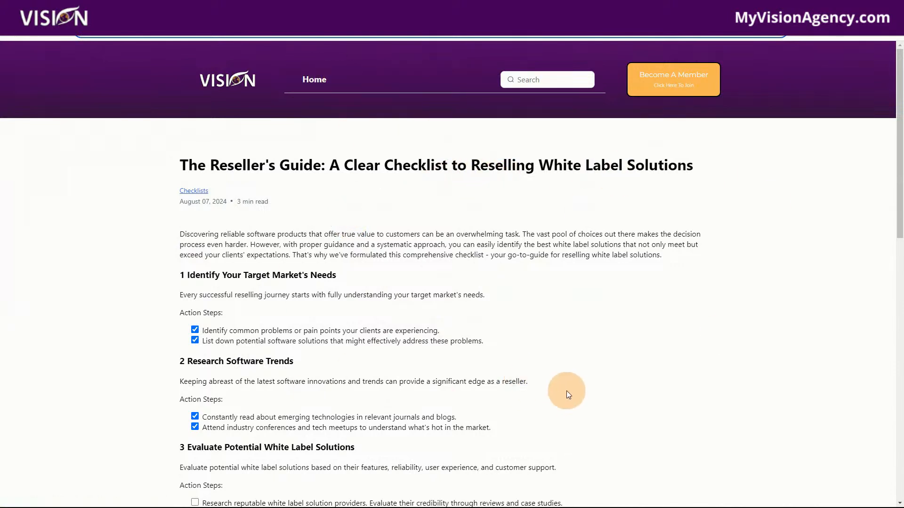
{"action": "scroll", "coordinate": [363, 400], "scroll_direction": "down", "scroll_amount": 3}
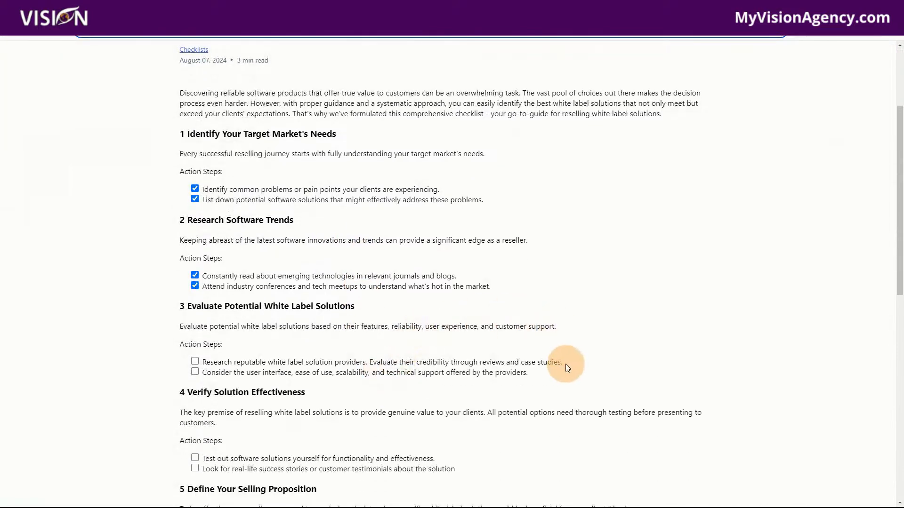
{"action": "scroll", "coordinate": [560, 393], "scroll_direction": "up", "scroll_amount": 3}
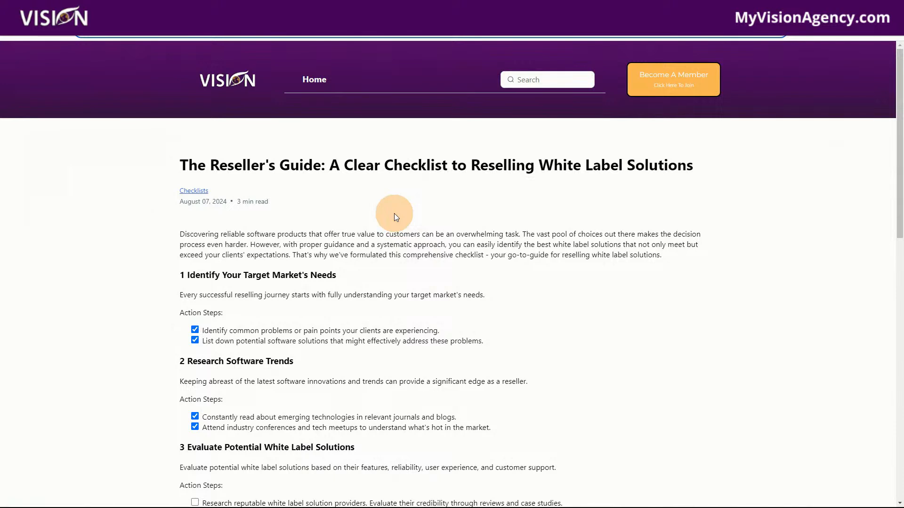